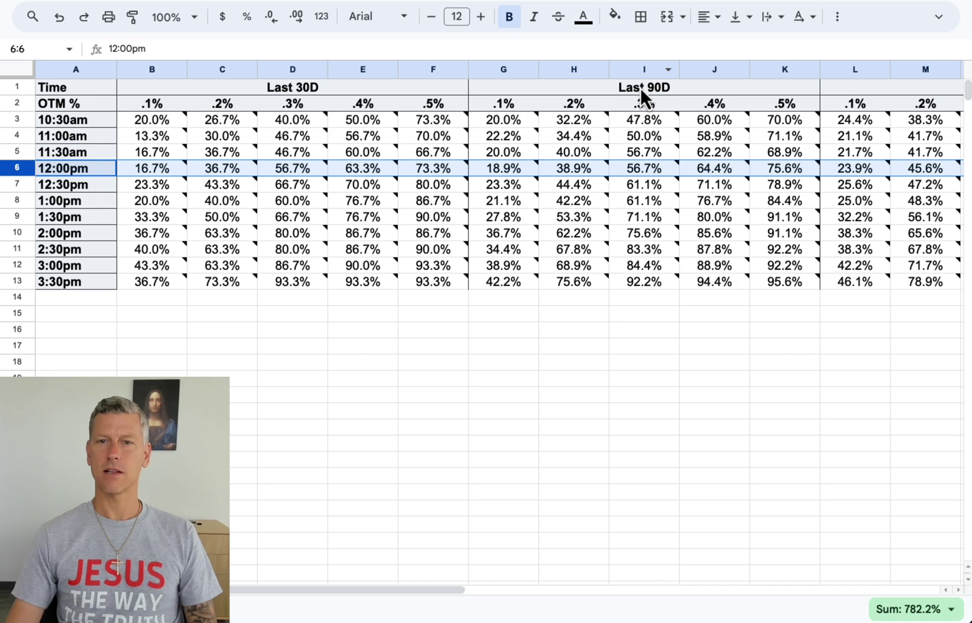
- Scroll through the results table and select the entire 12:00pm row
drag(430, 589, 638, 584)
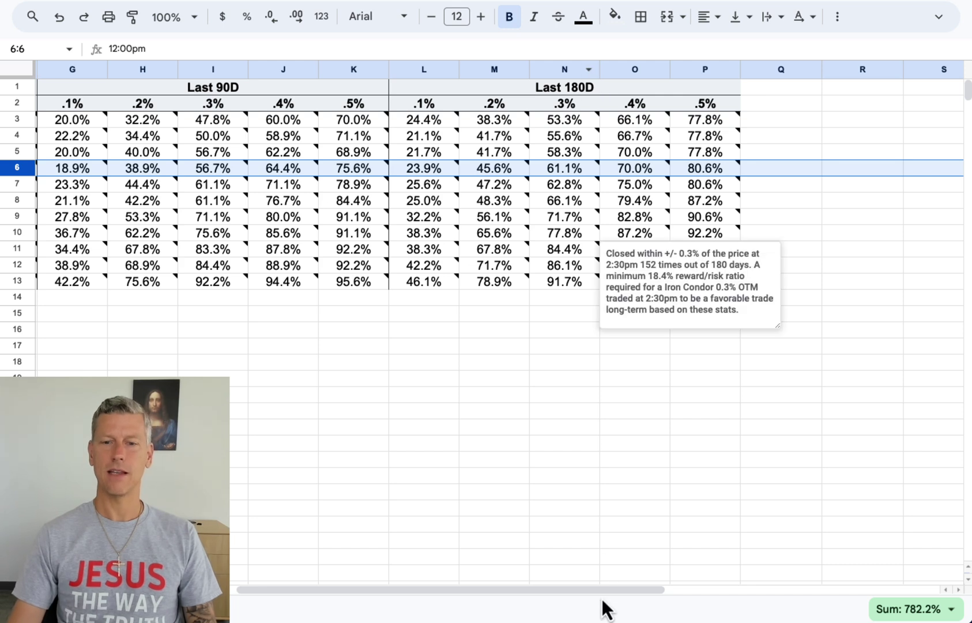
scroll(612, 603, left, 10)
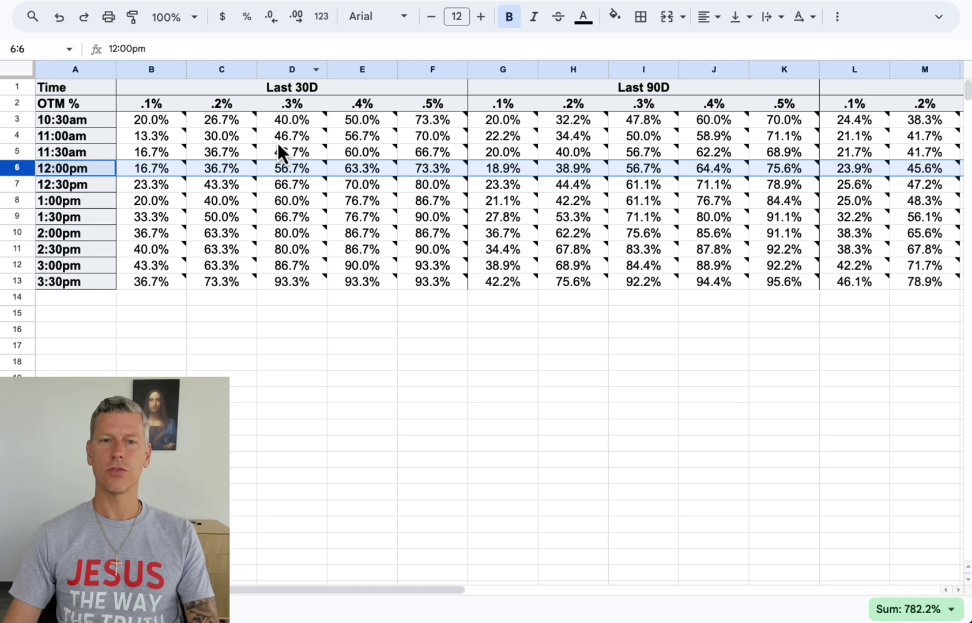
mouse_move(285, 175)
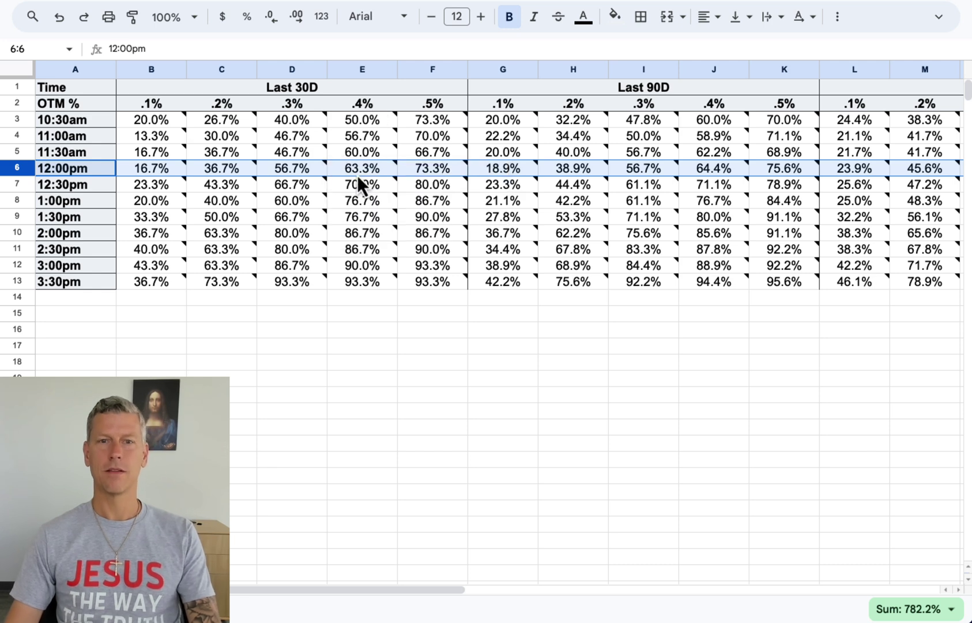
mouse_move(357, 175)
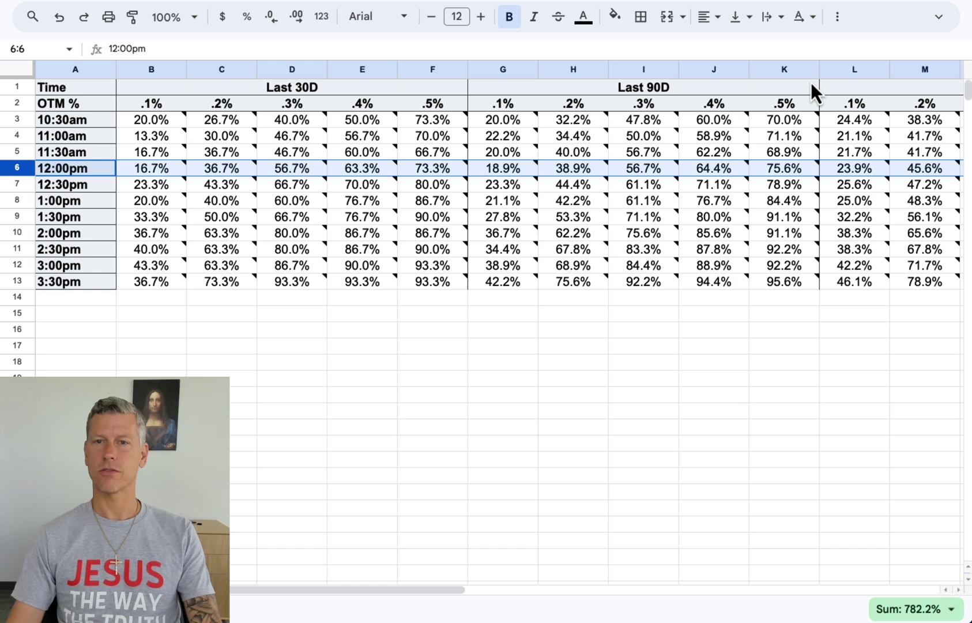
drag(387, 591, 600, 590)
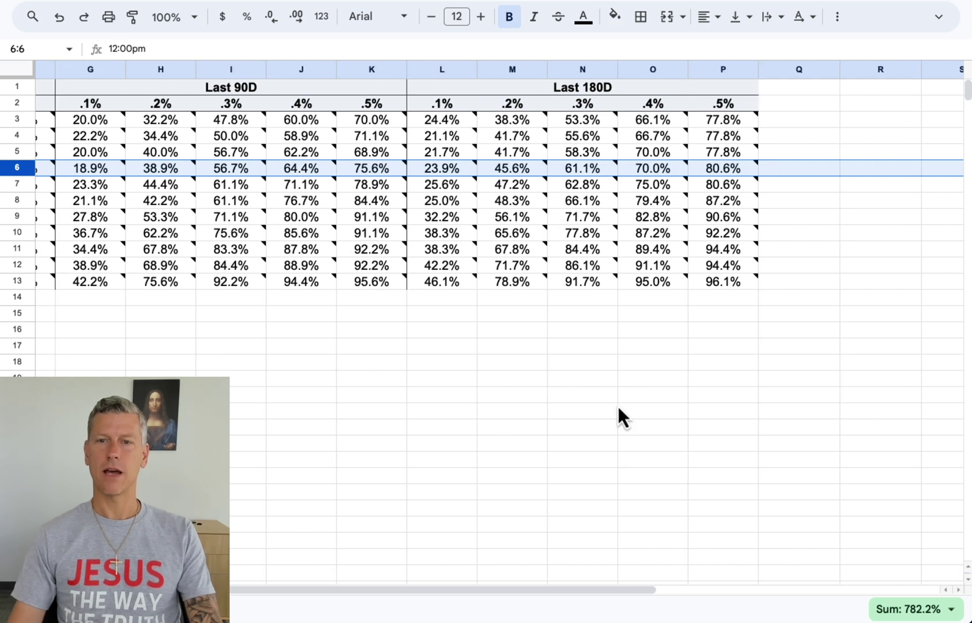
mouse_move(726, 171)
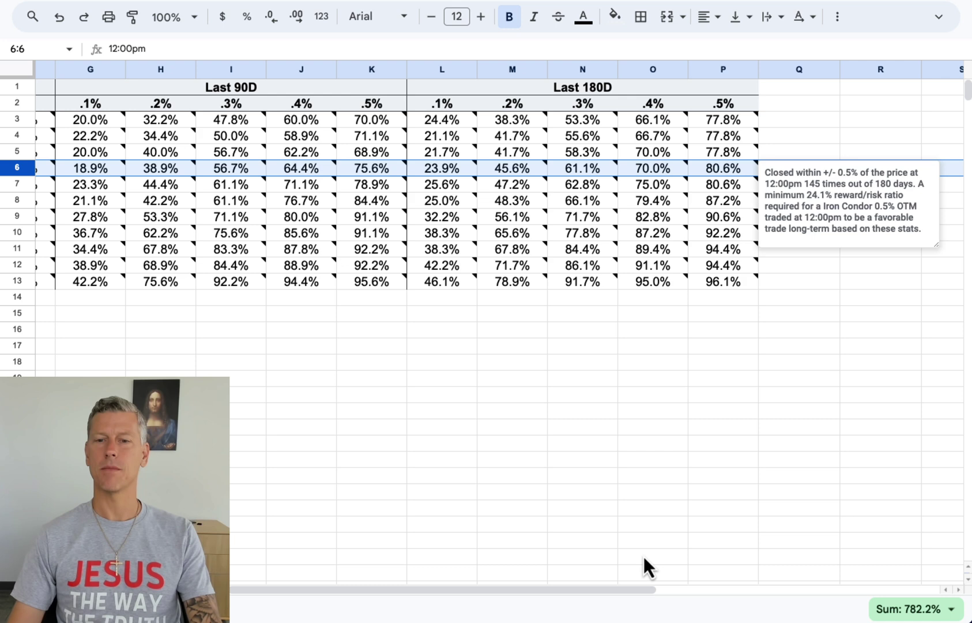
drag(638, 592, 543, 612)
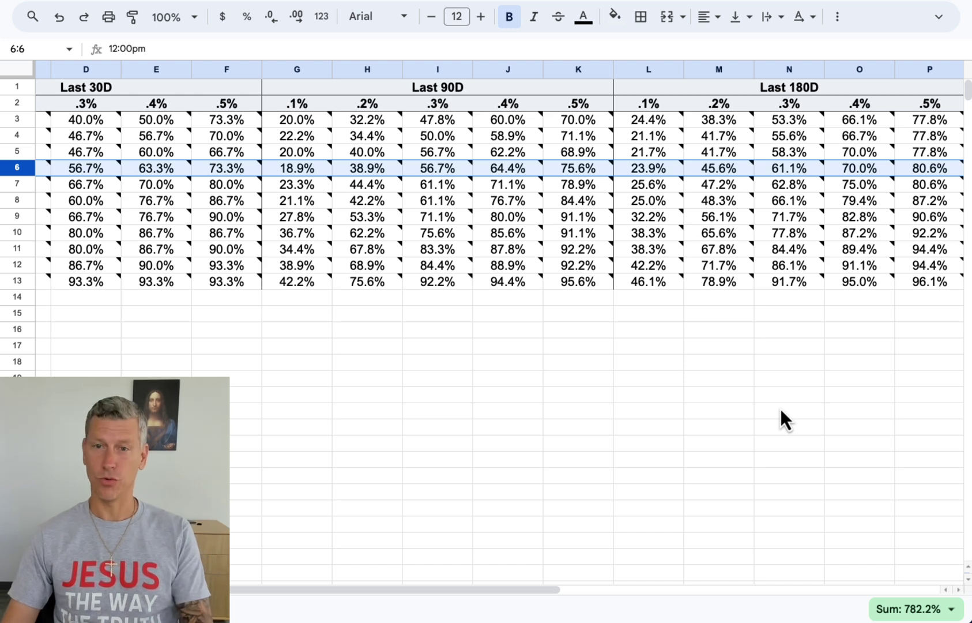
scroll(397, 426, left, 5)
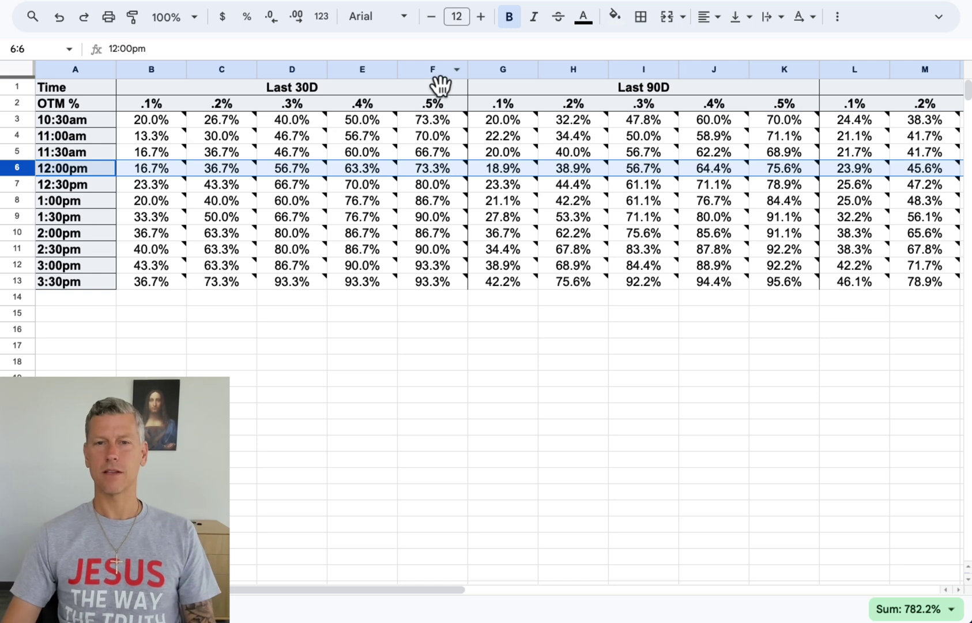
click(455, 378)
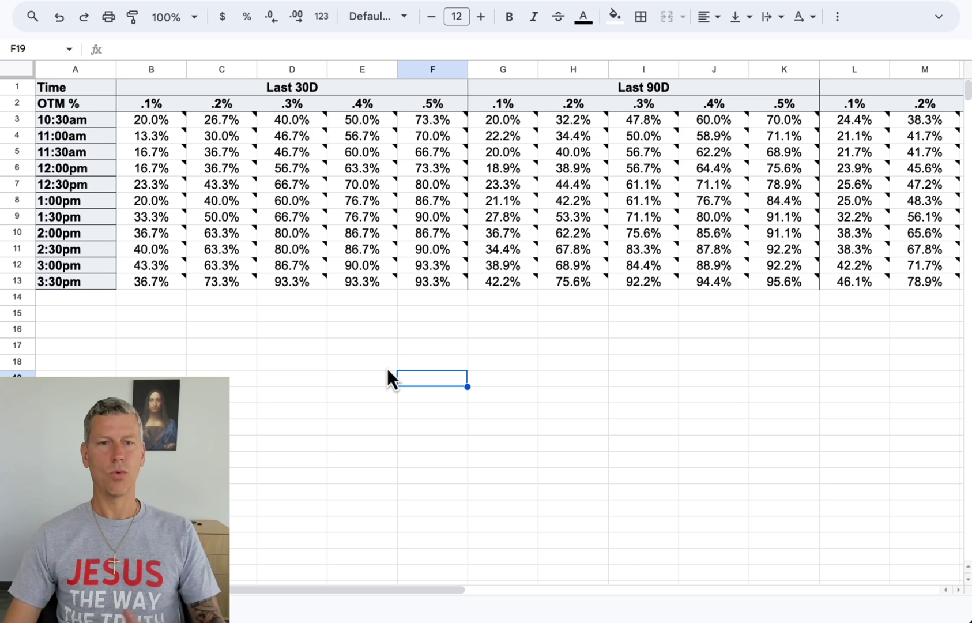
click(15, 168)
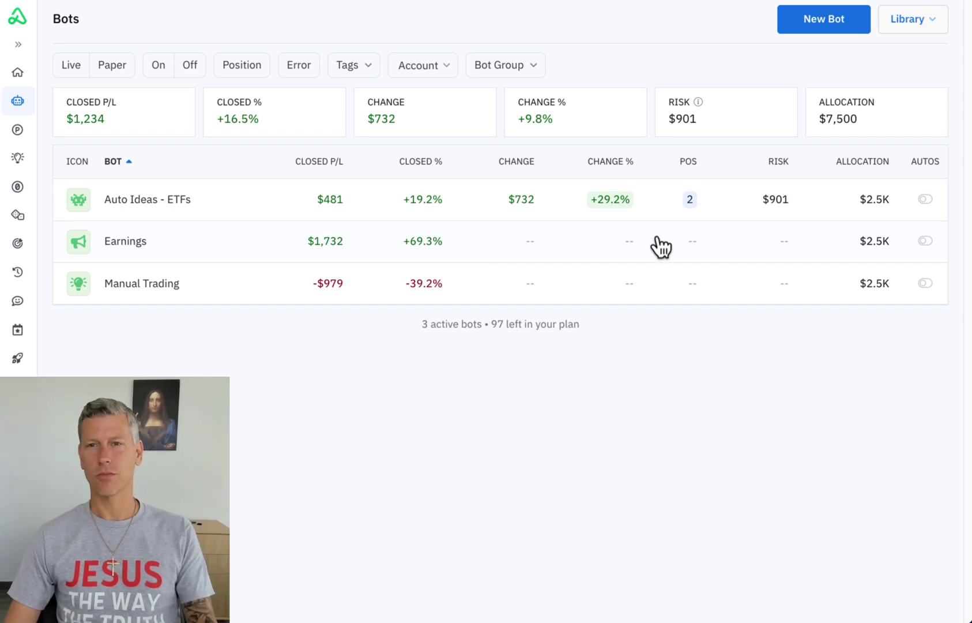
- Create an empty bot 'Peggie Bank' on the brokerage account with a 2500 allocation
click(823, 23)
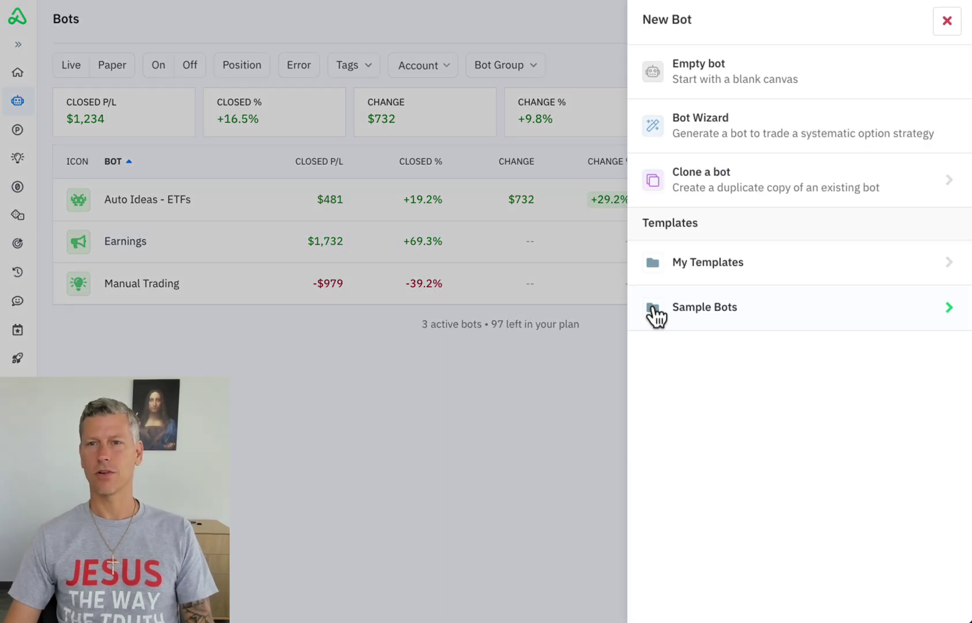
click(737, 93)
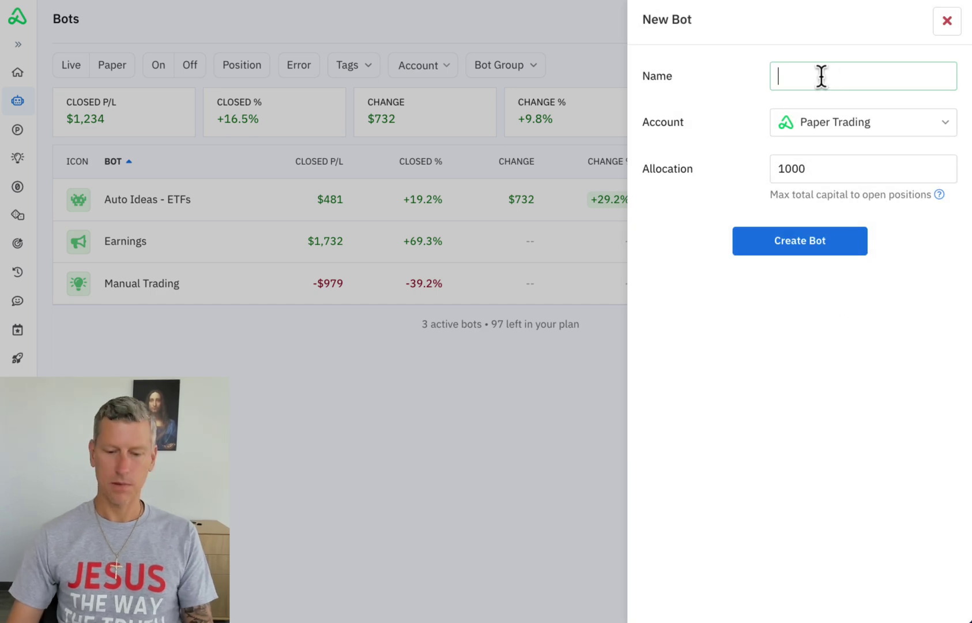
text(Peggie)
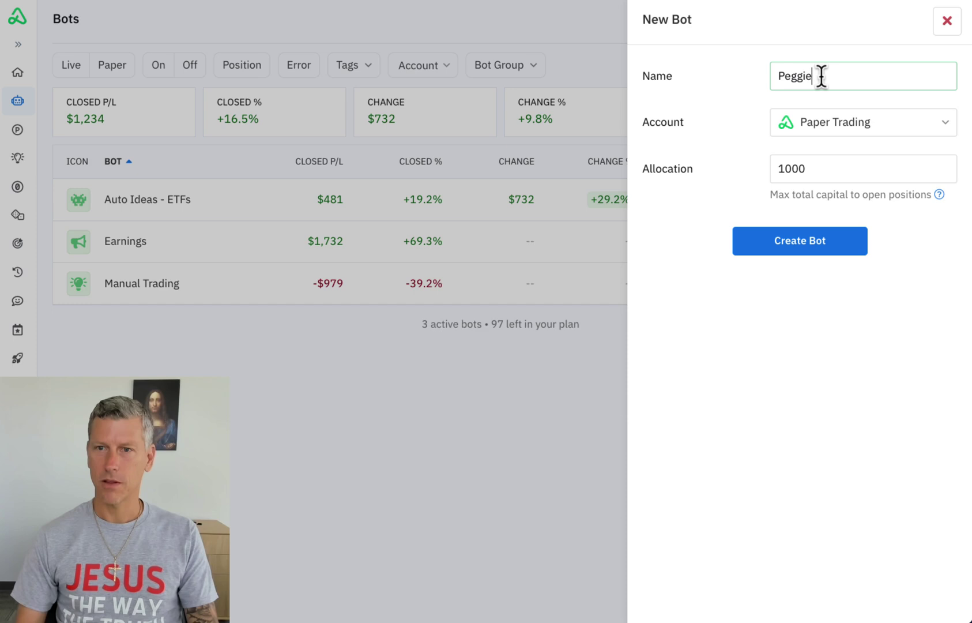
text( Bank)
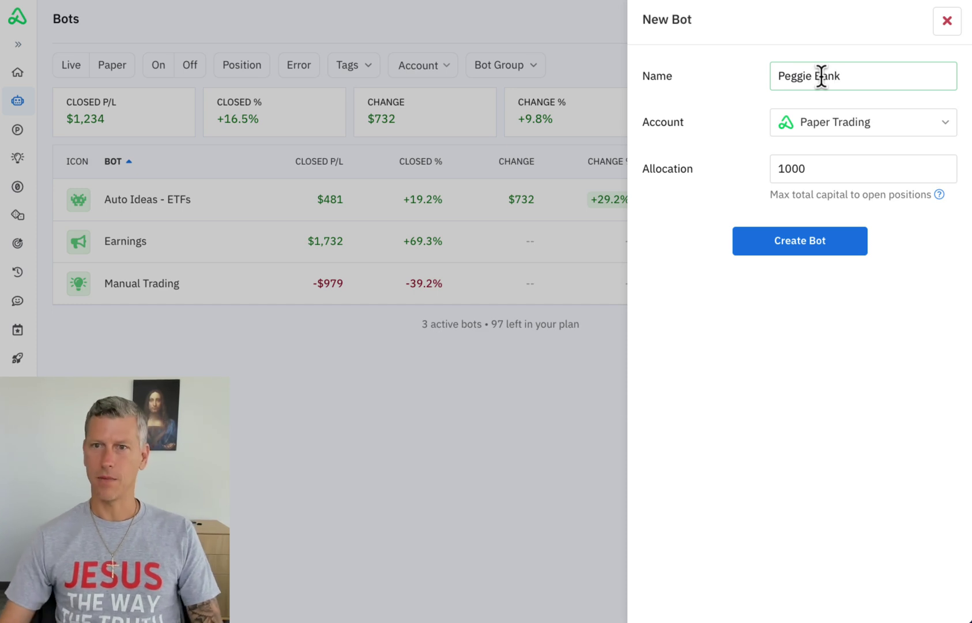
click(842, 118)
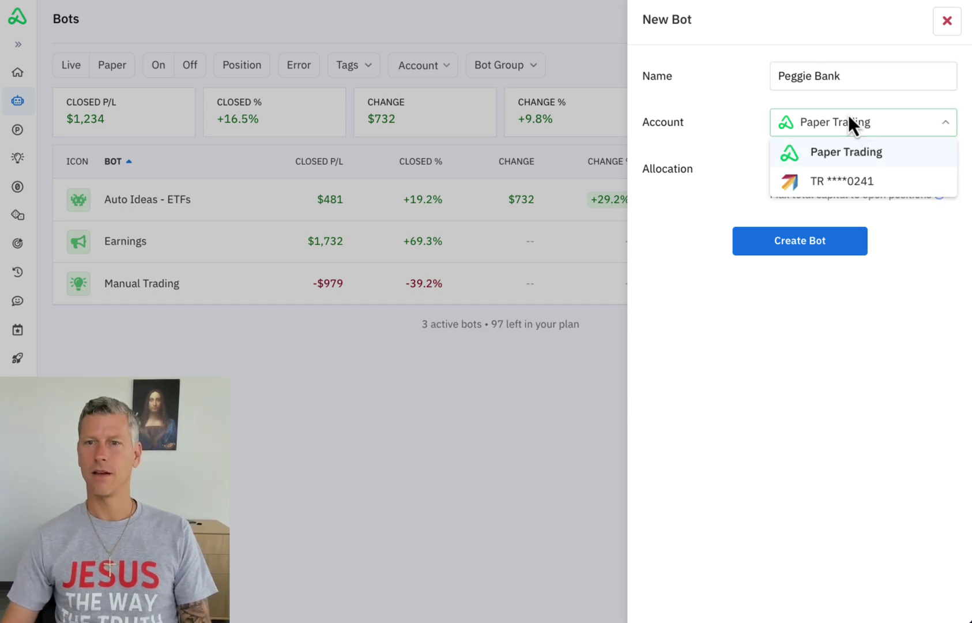
click(861, 185)
double_click(837, 169)
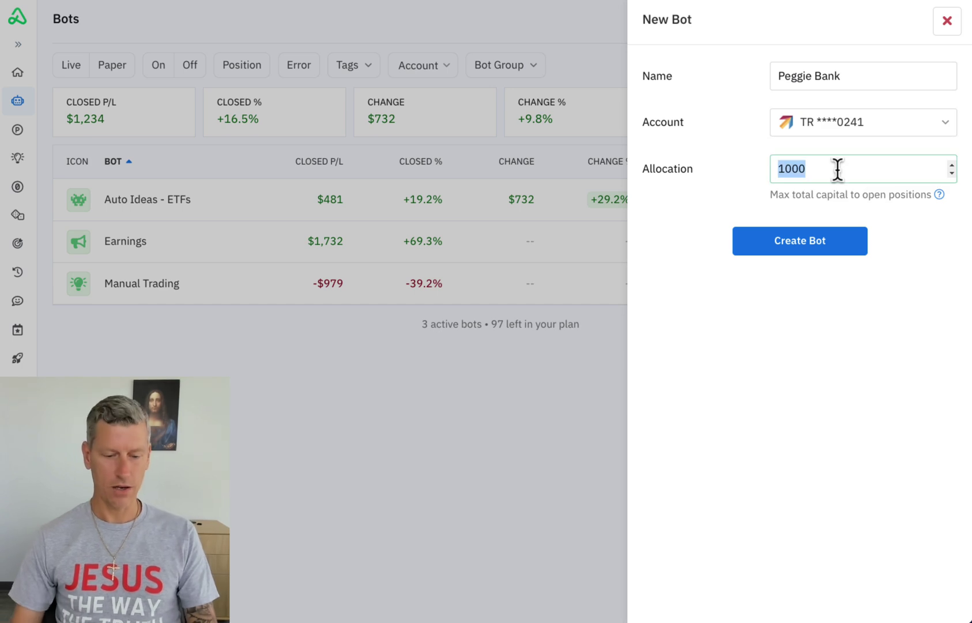
text(2500)
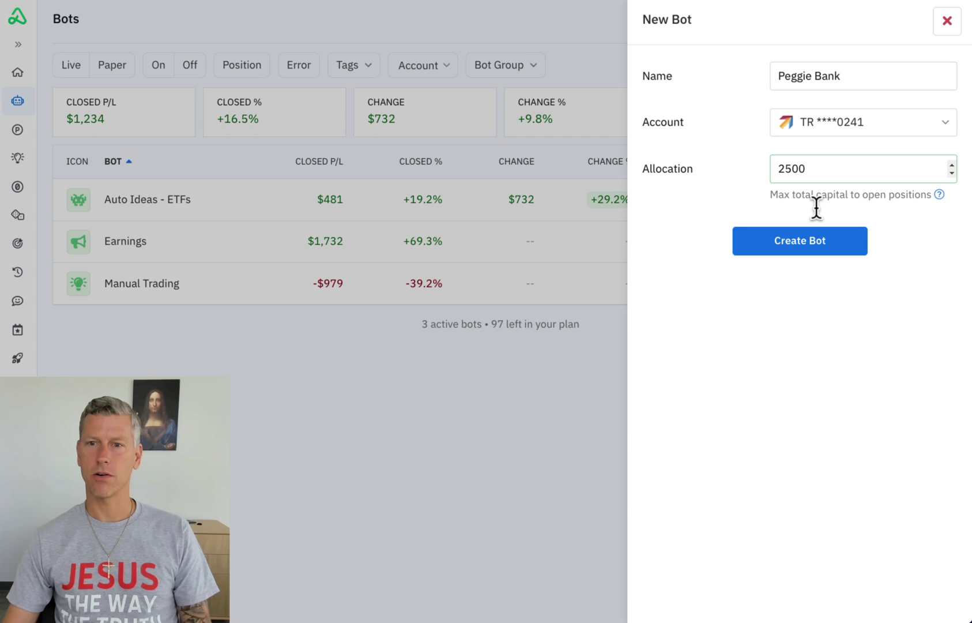
click(817, 251)
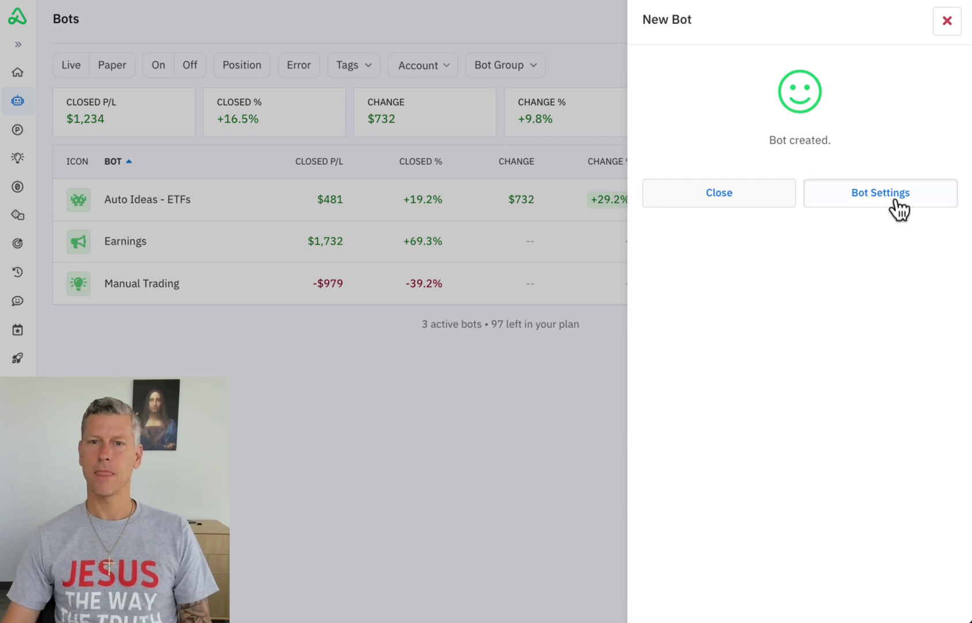
- Set safeguards to 1 new position per day and 1 open position, with Continuous scan speed
click(895, 200)
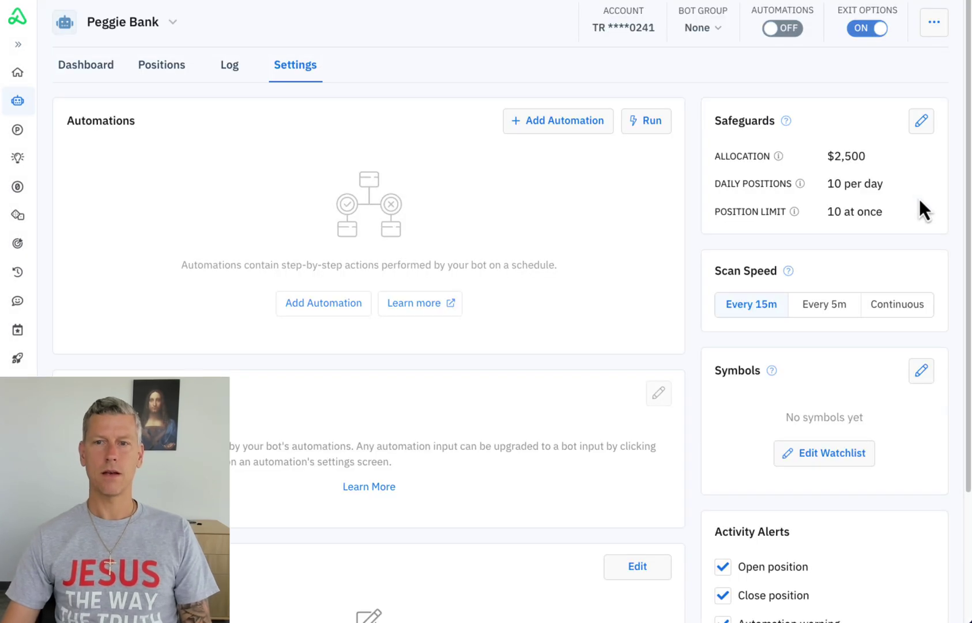
click(921, 121)
click(857, 149)
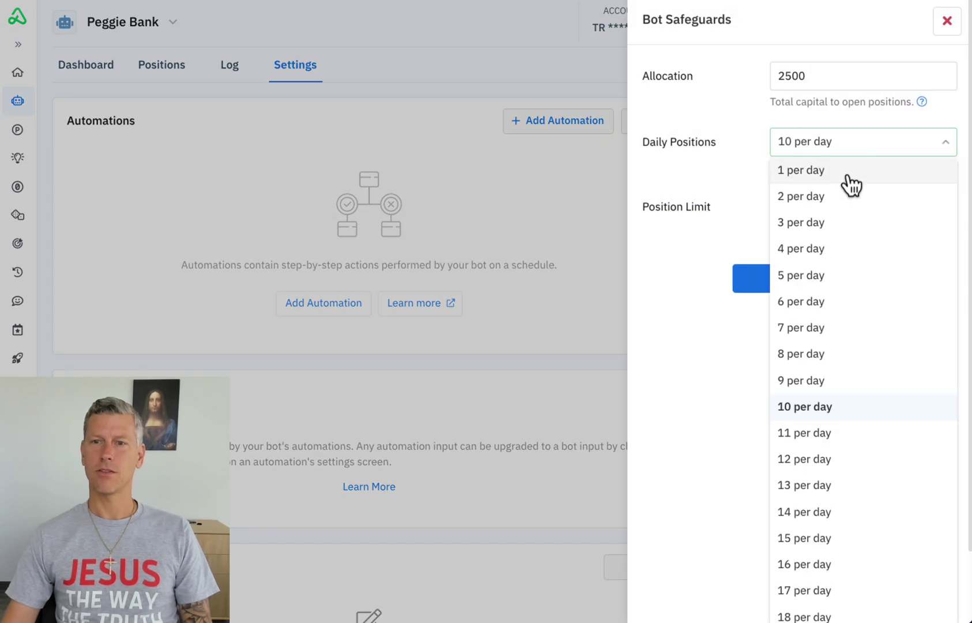
click(847, 171)
click(851, 215)
click(847, 234)
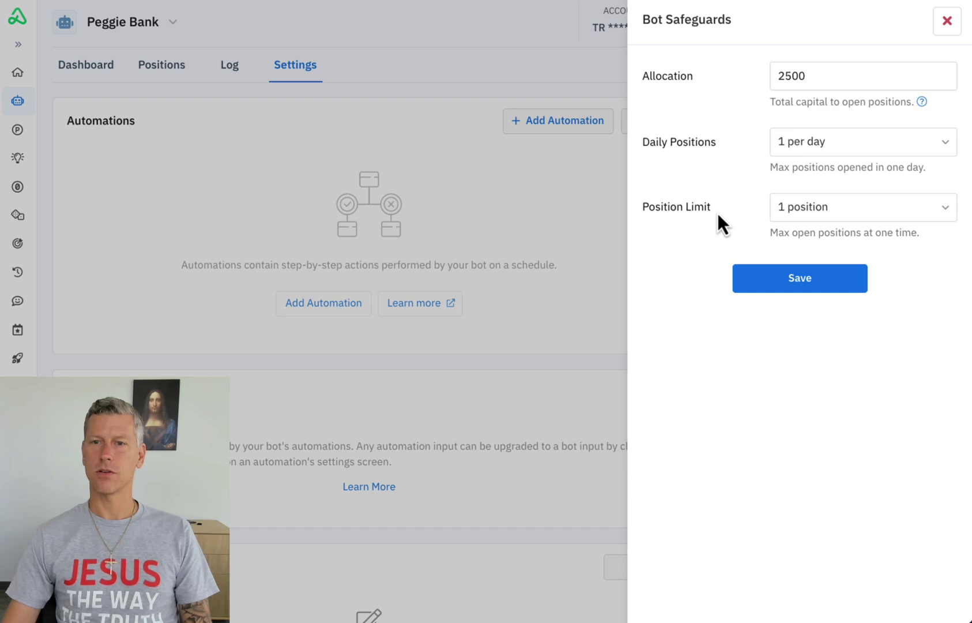
click(808, 283)
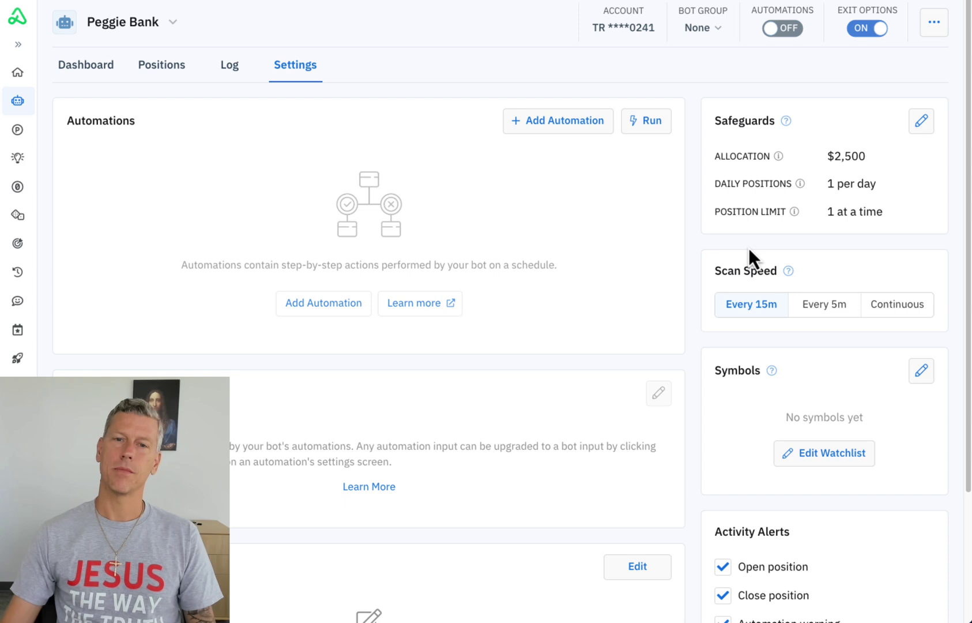
click(916, 307)
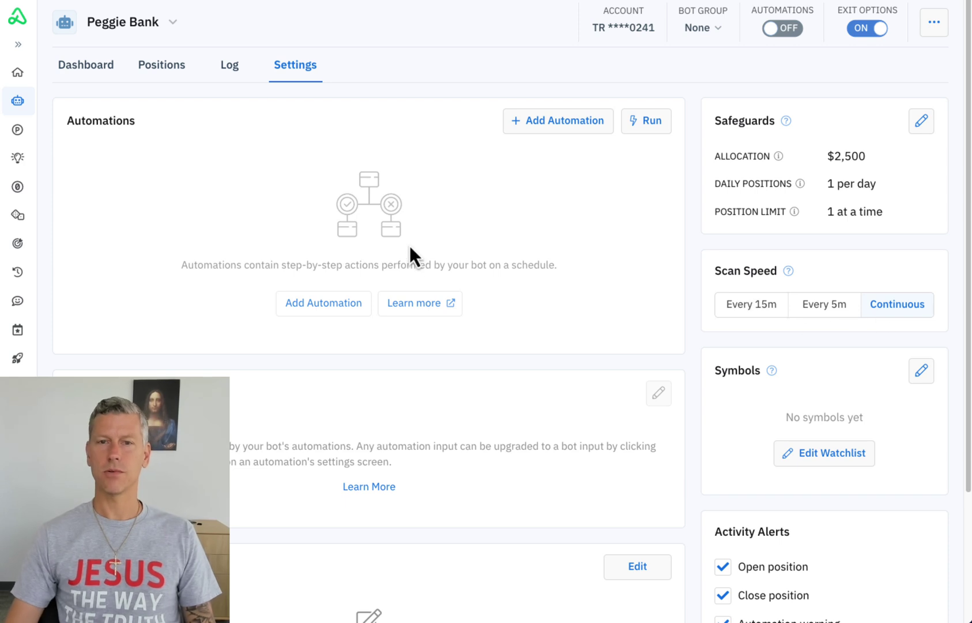
click(553, 130)
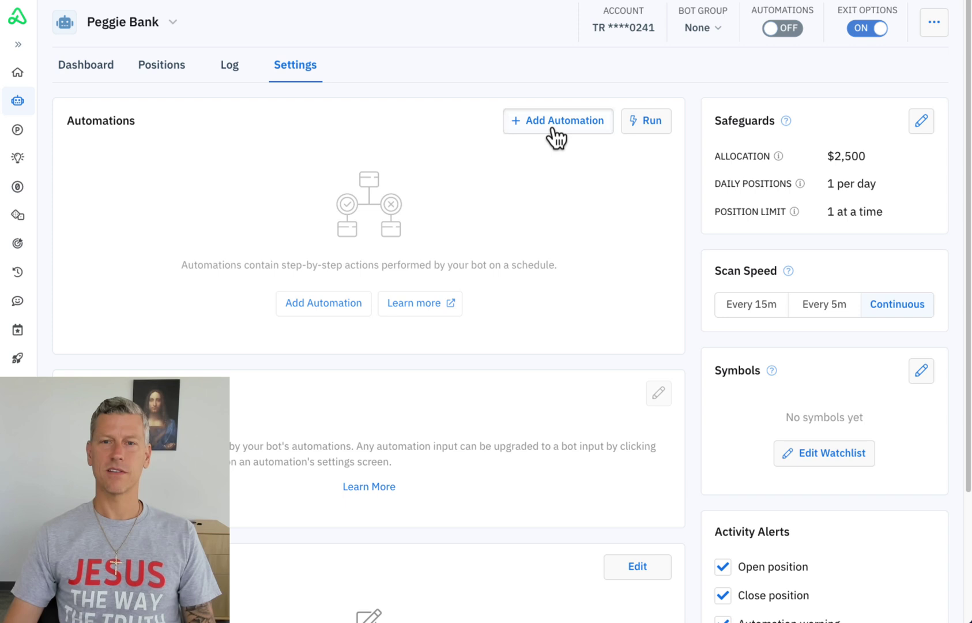
- Create a new automation named 'IC Scanner 100%'
click(937, 111)
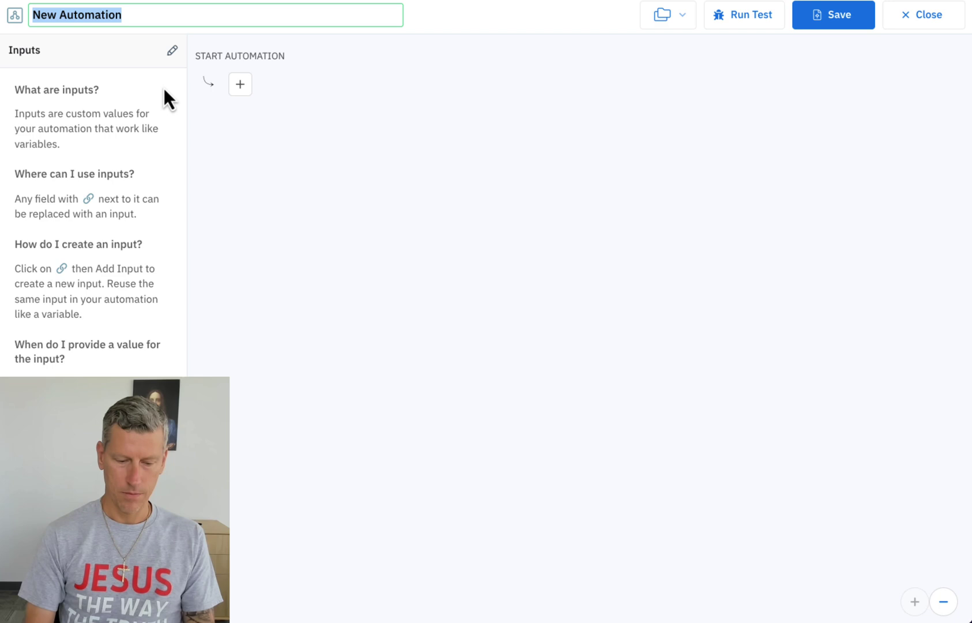
text(IC Scanner)
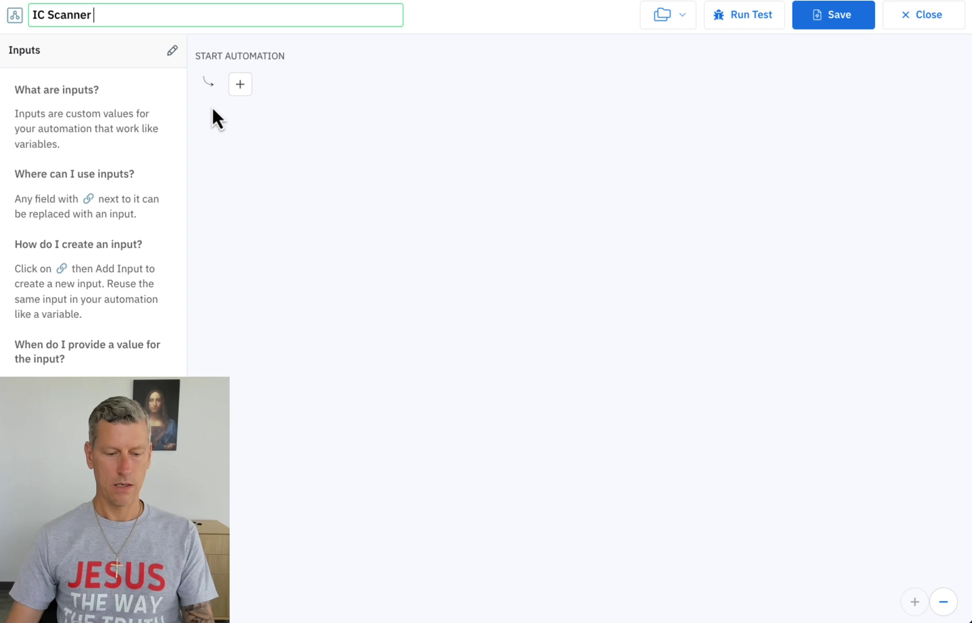
text( 100%)
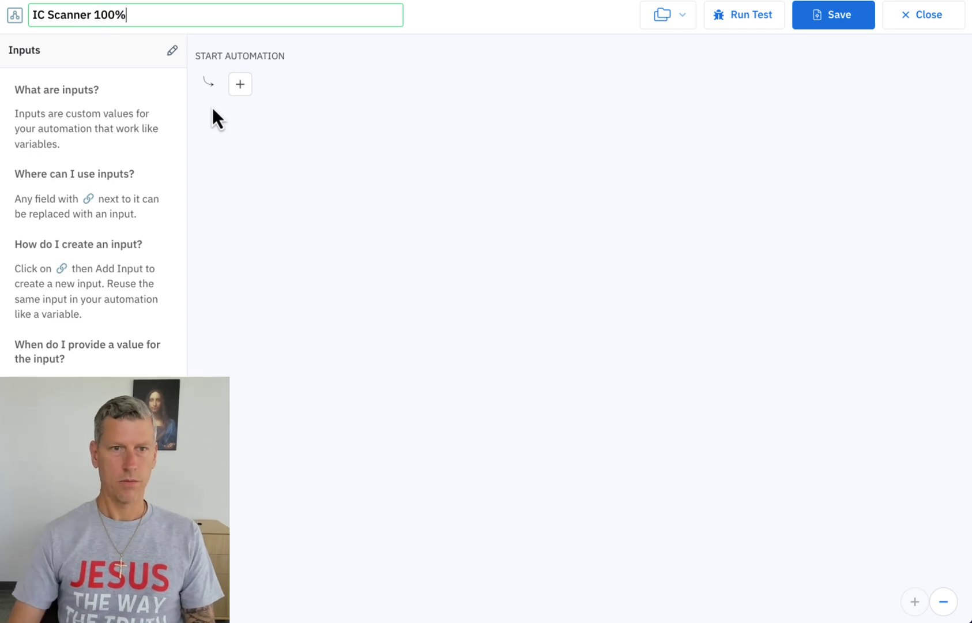
click(369, 182)
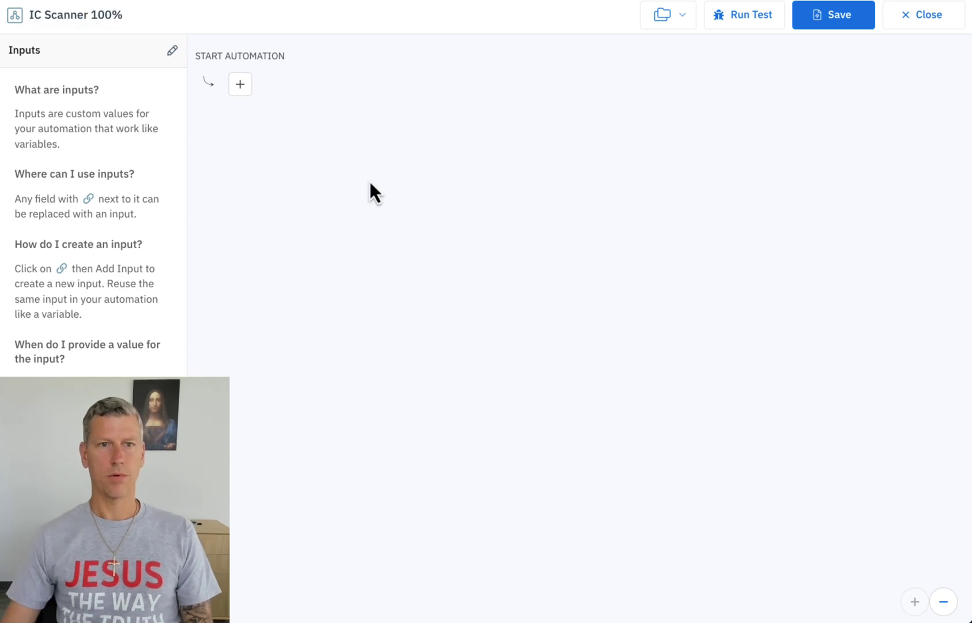
- Add a Decision step with the negated condition NOT FOMC Meeting scheduled today
click(239, 86)
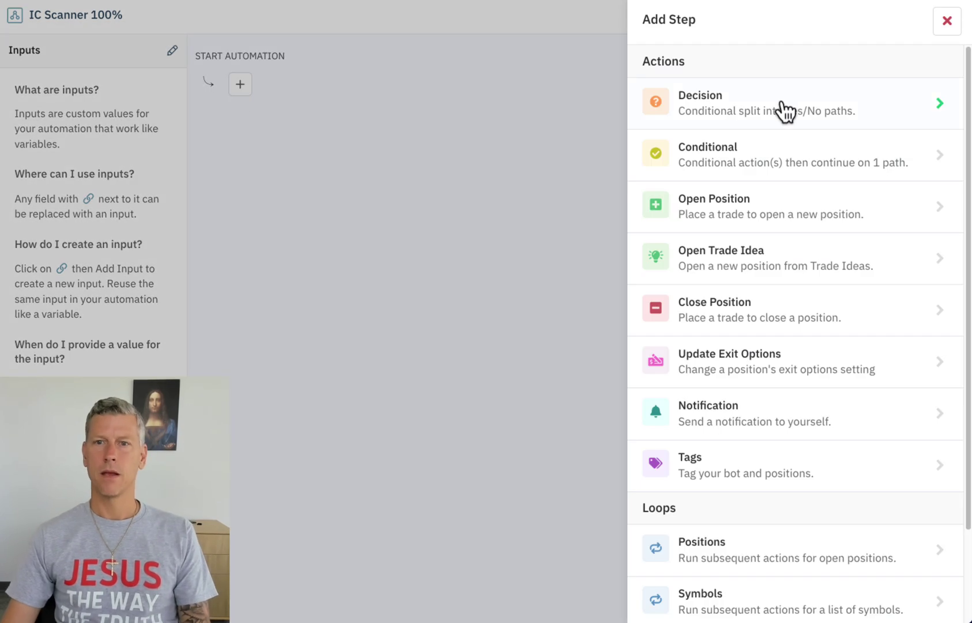
click(793, 110)
scroll(801, 112, down, 1)
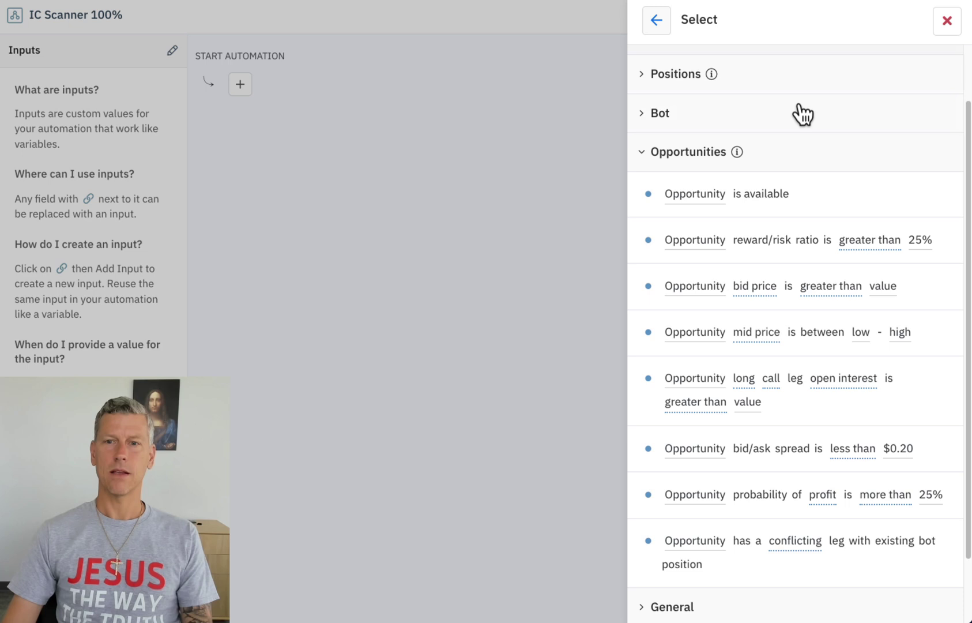
click(695, 153)
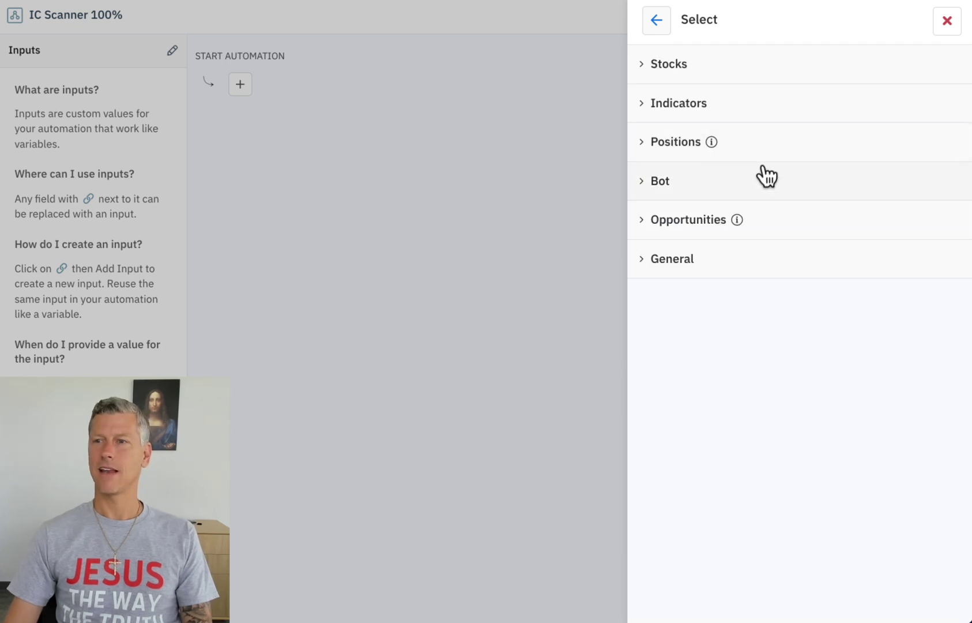
click(696, 267)
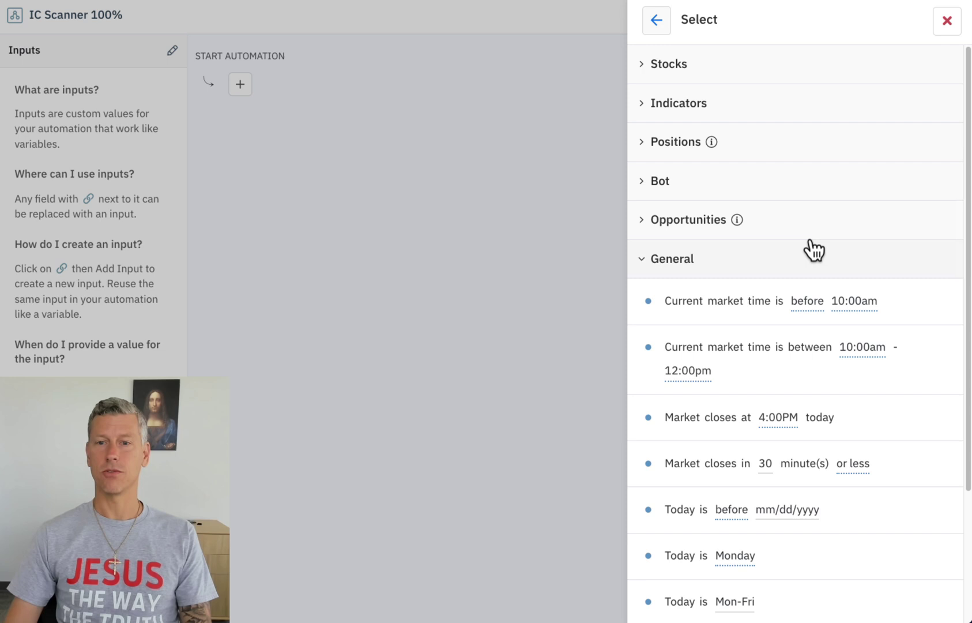
scroll(818, 243, down, 1)
scroll(825, 245, down, 2)
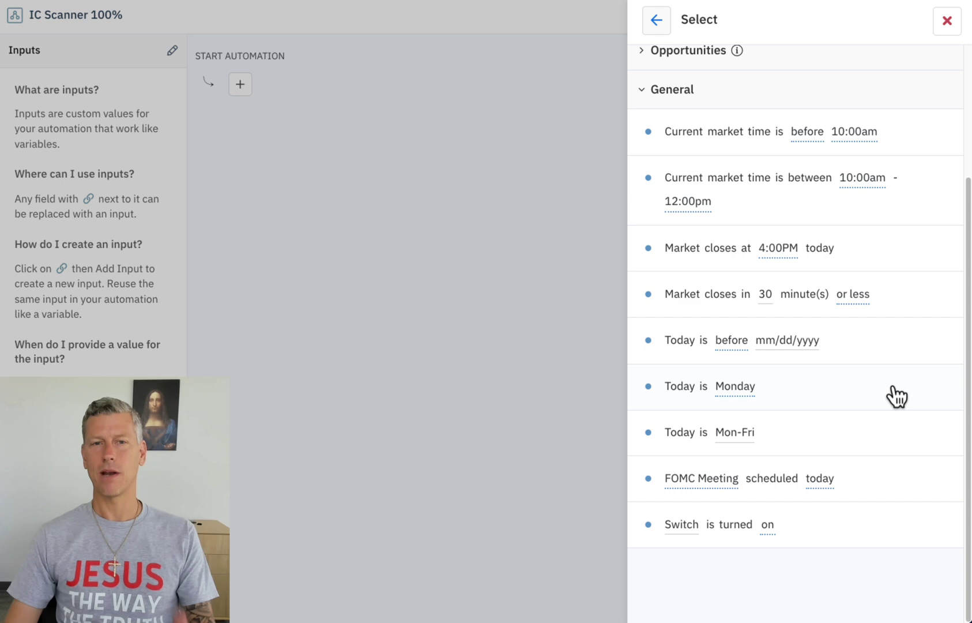
click(887, 497)
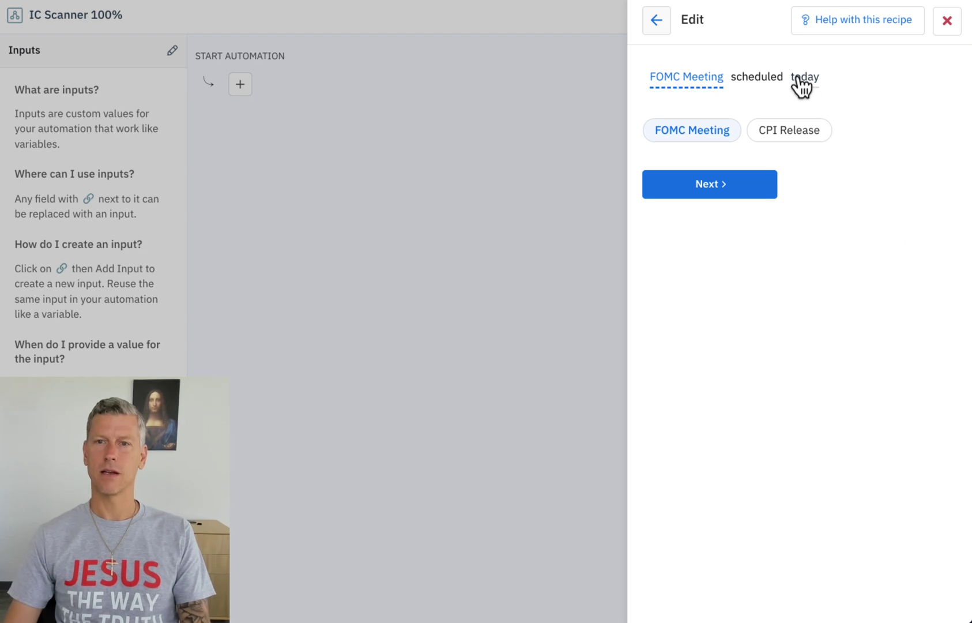
click(715, 190)
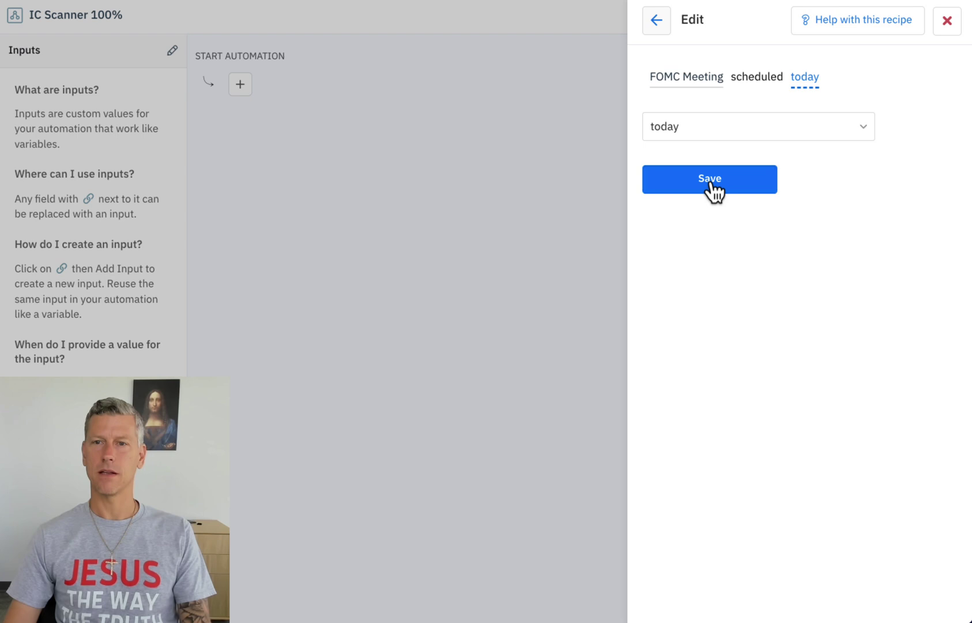
click(713, 191)
click(941, 100)
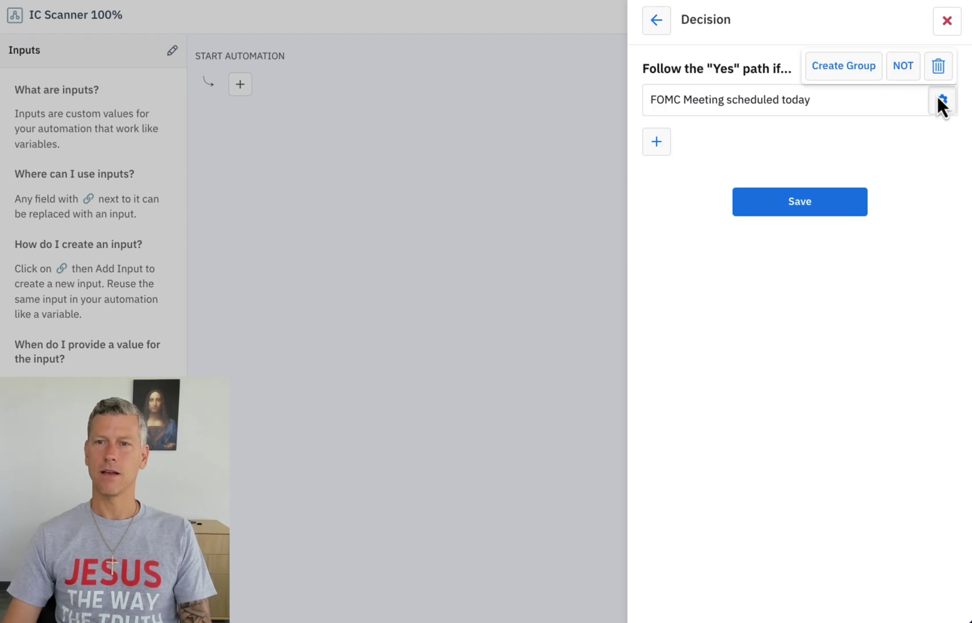
click(899, 68)
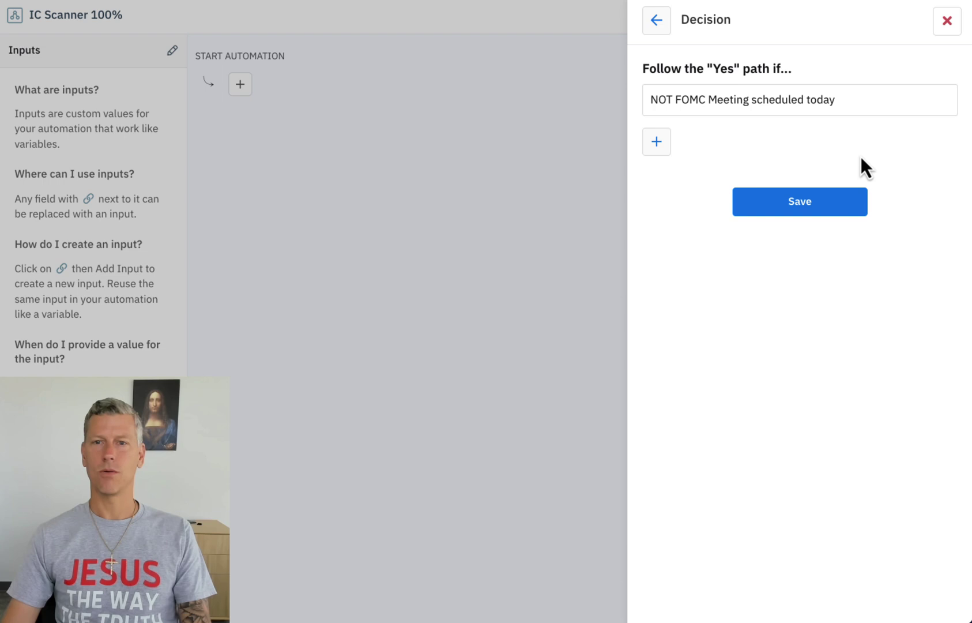
- Add the 'Market closes at 4:00PM today' condition to the decision
click(658, 144)
scroll(844, 293, down, 3)
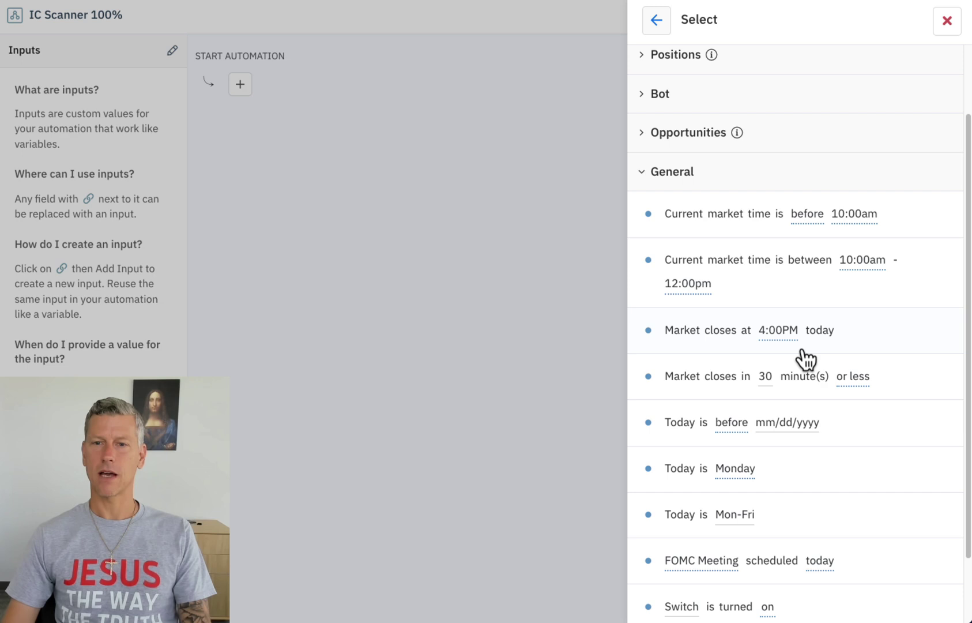
click(890, 340)
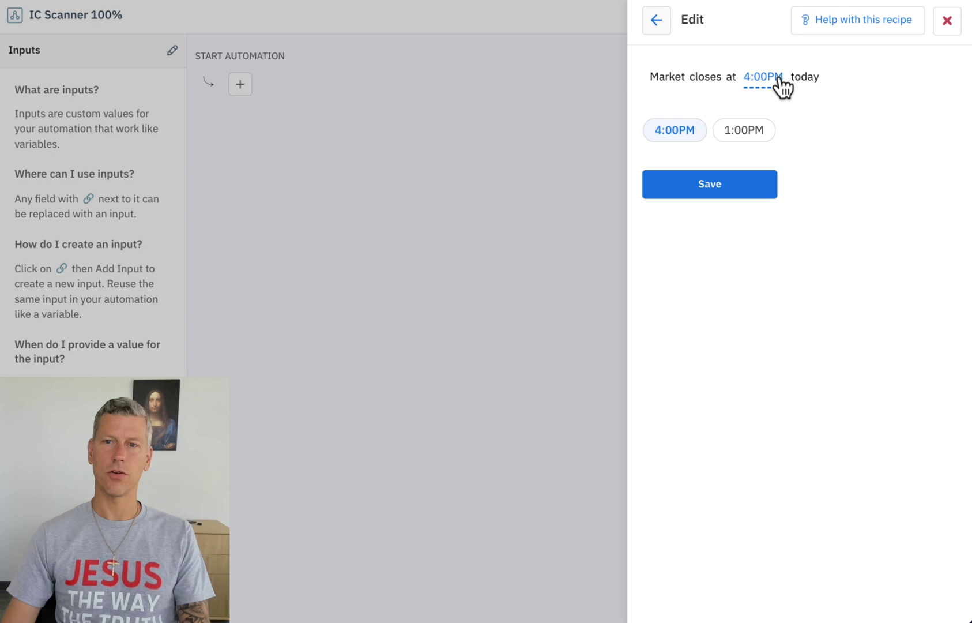
click(729, 193)
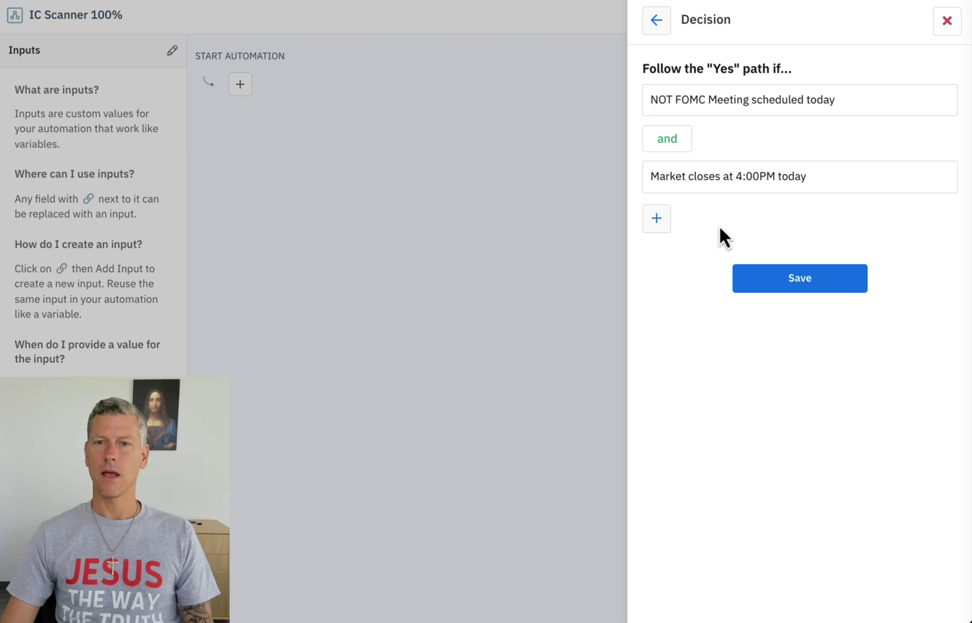
- Add the 'Bot can open a new position' condition to the decision
click(657, 219)
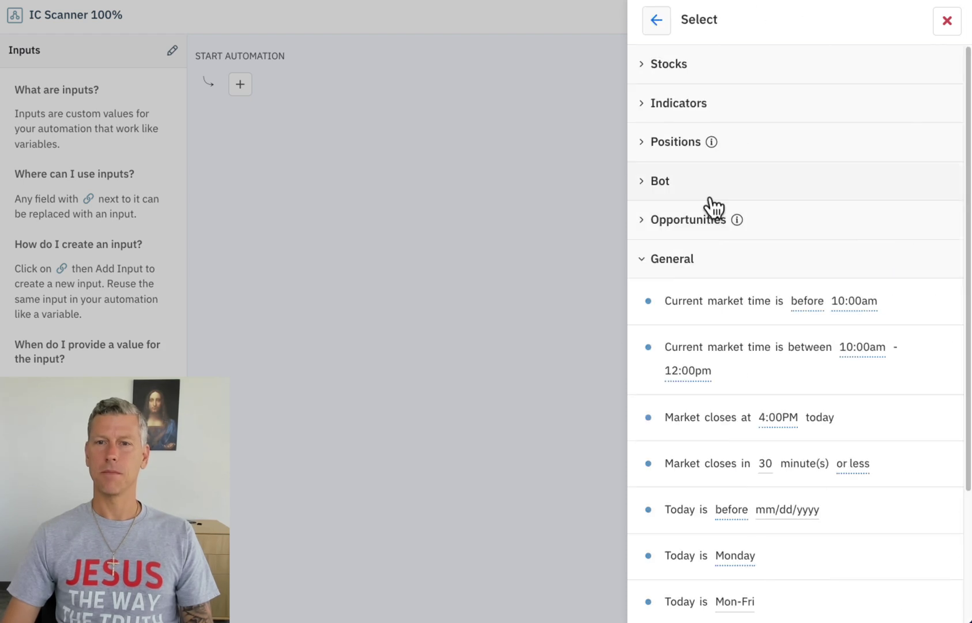
click(661, 193)
scroll(772, 178, down, 1)
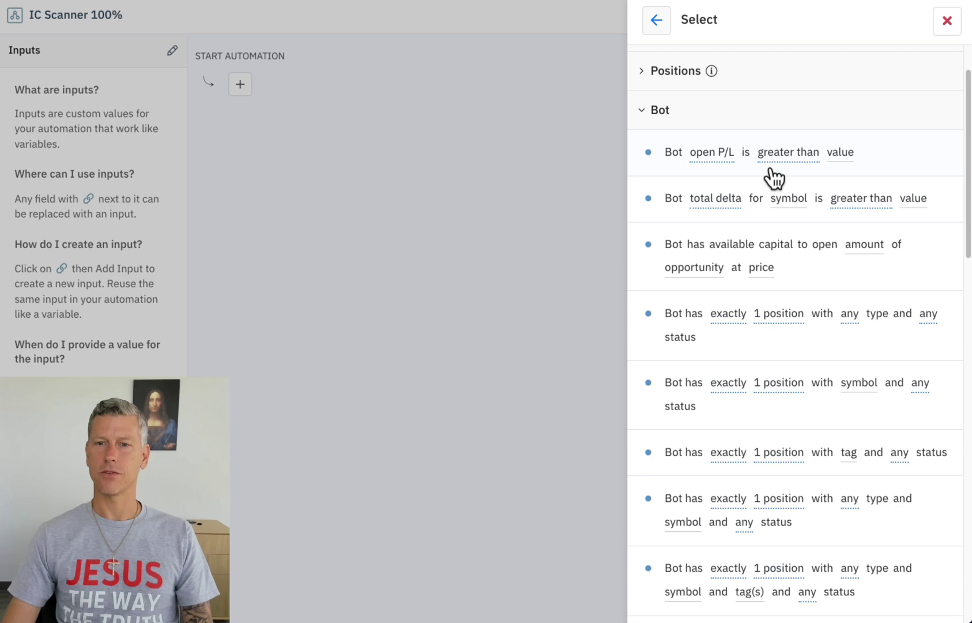
scroll(774, 177, down, 5)
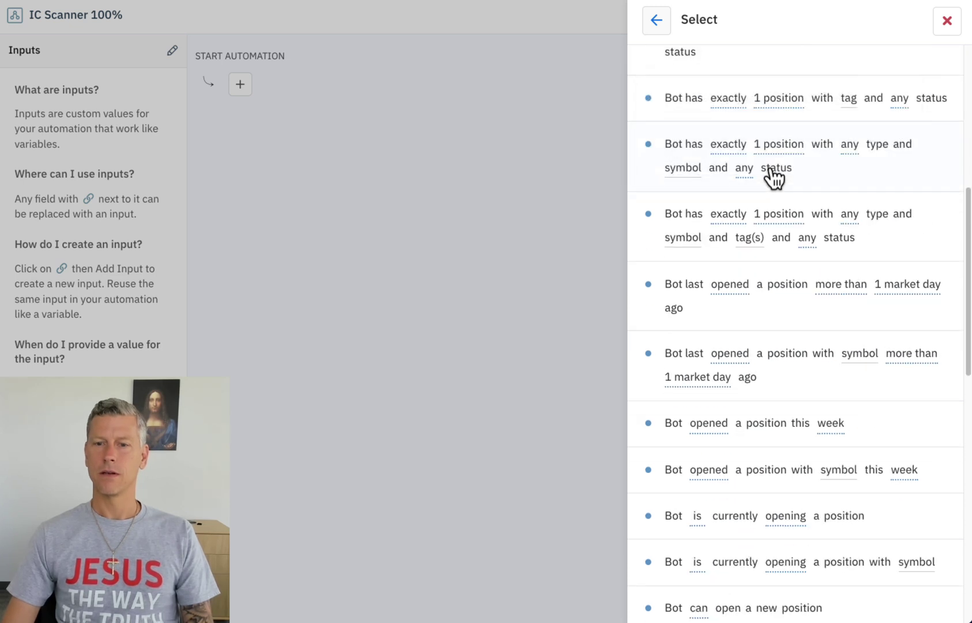
click(853, 599)
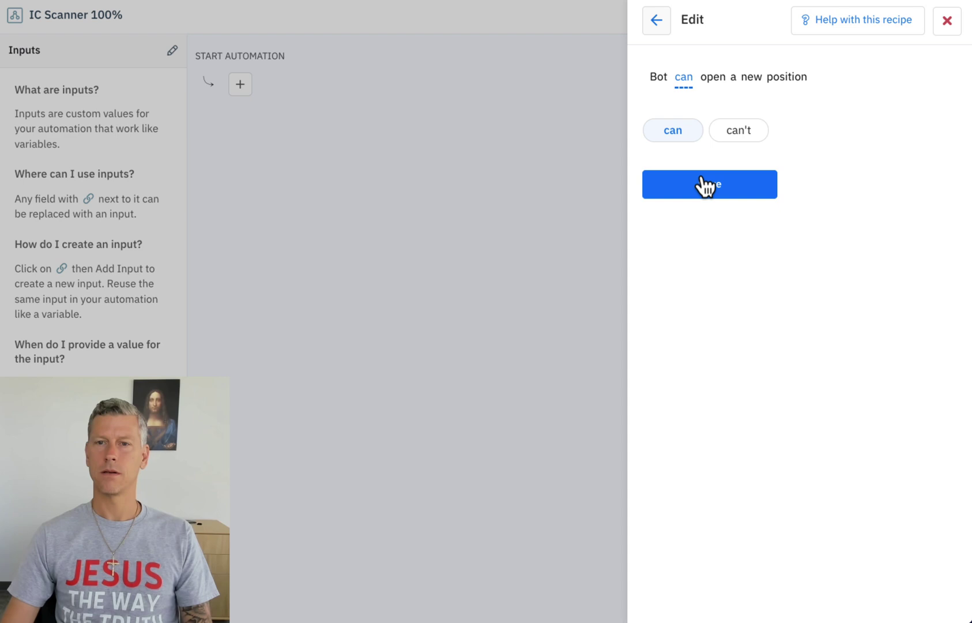
click(721, 191)
shift+click(433, 83)
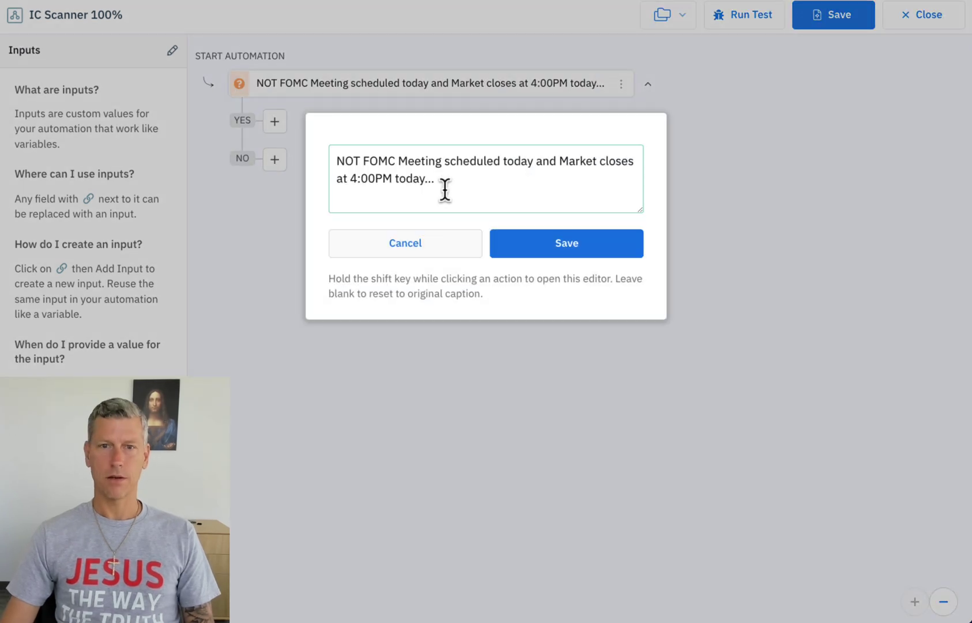
- Caption the decision 'Today is a trading day?' and add a step on its Yes path
drag(444, 185, 345, 144)
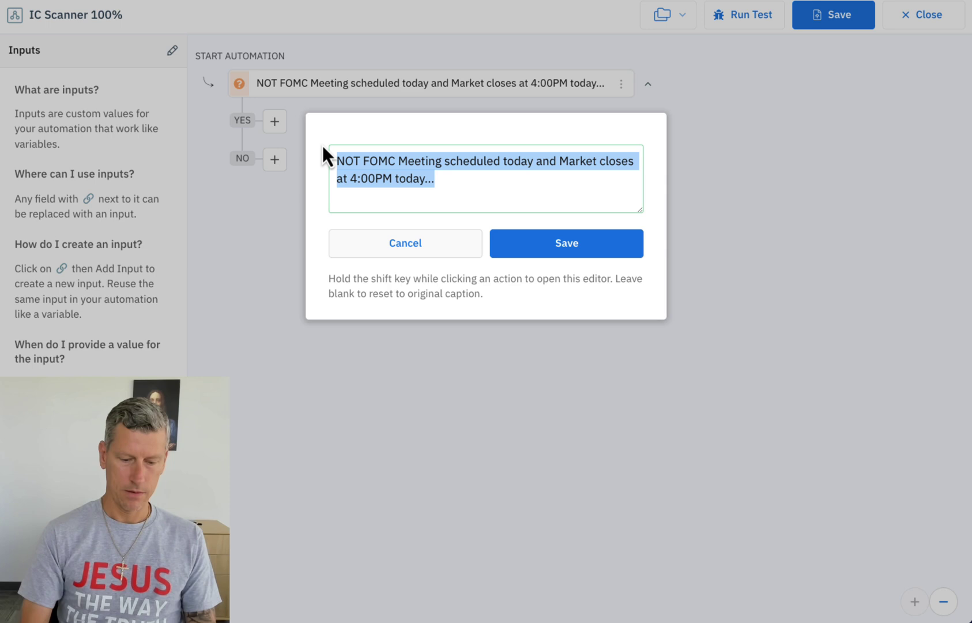
text(Today is )
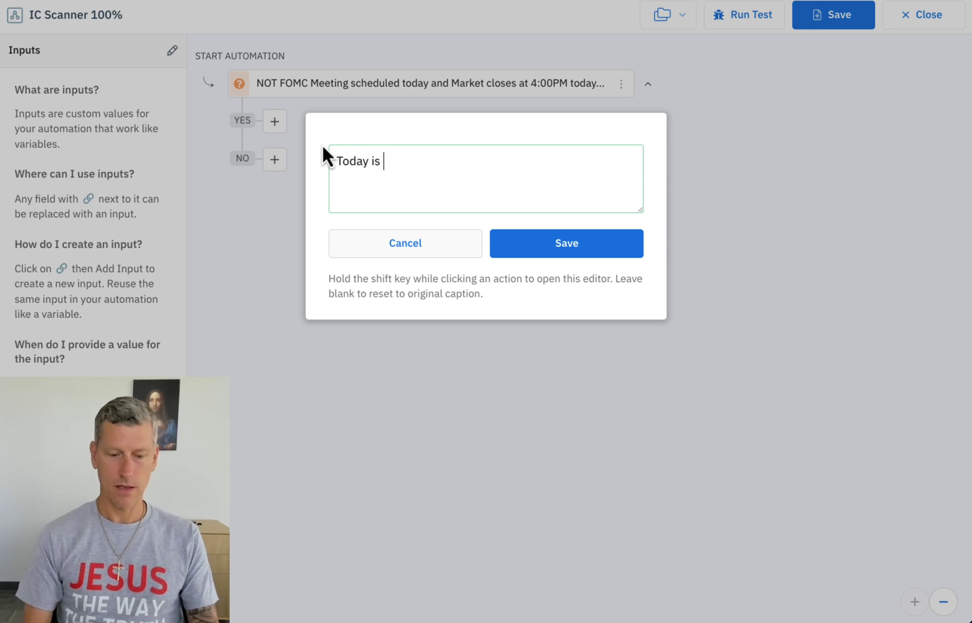
text(a trading)
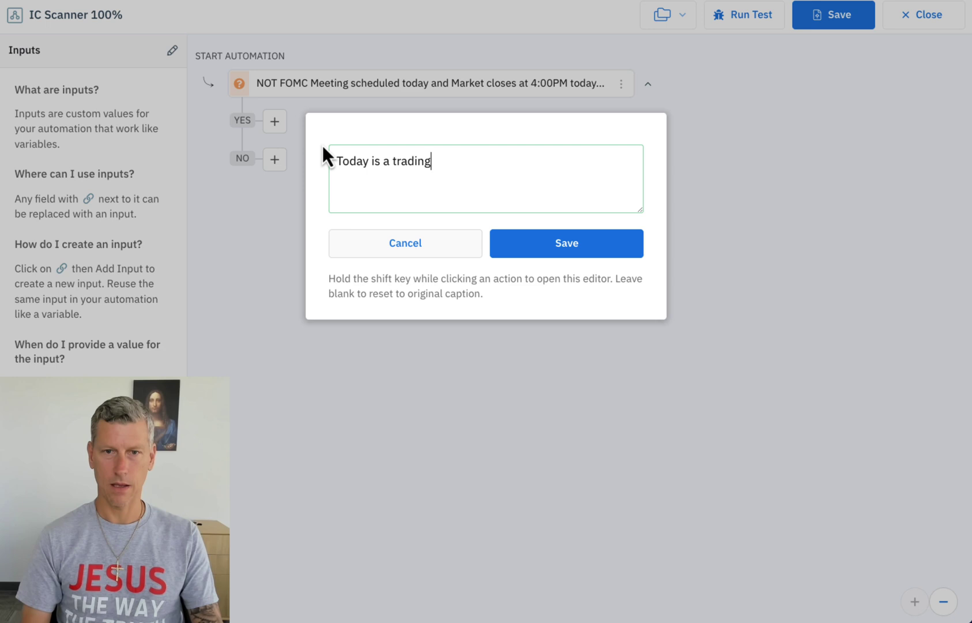
text( day?)
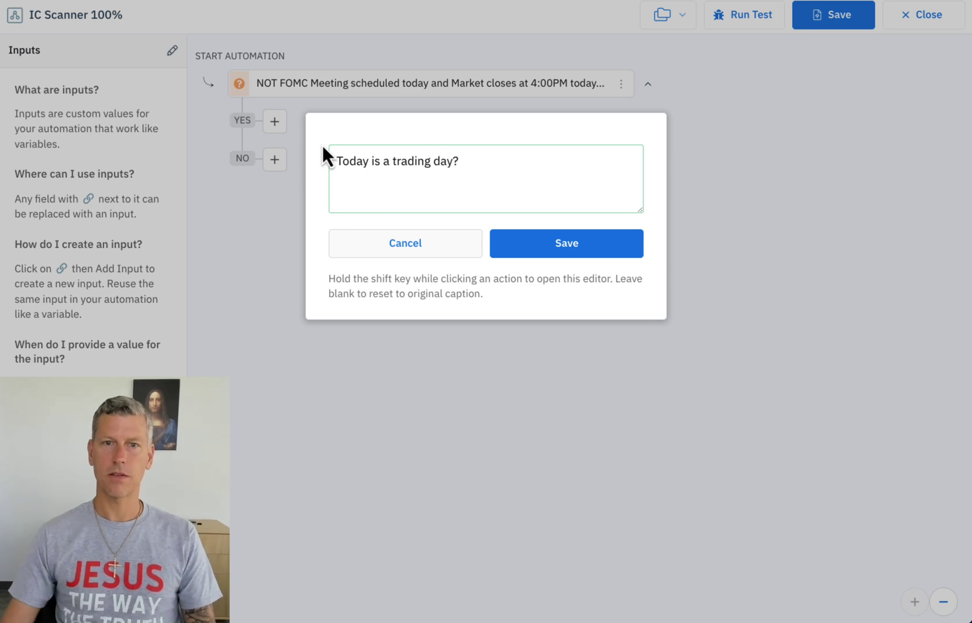
click(554, 246)
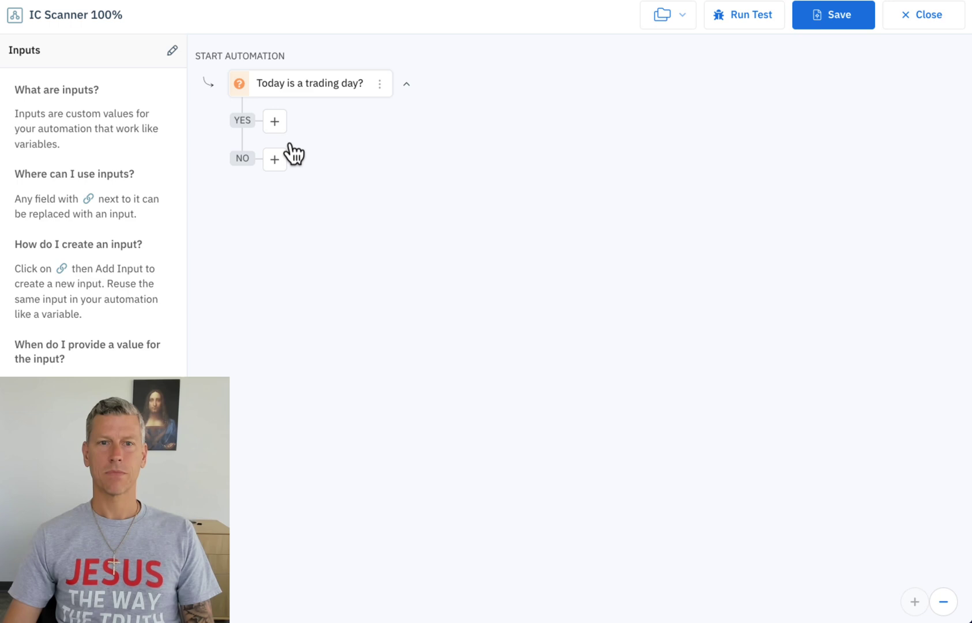
click(275, 122)
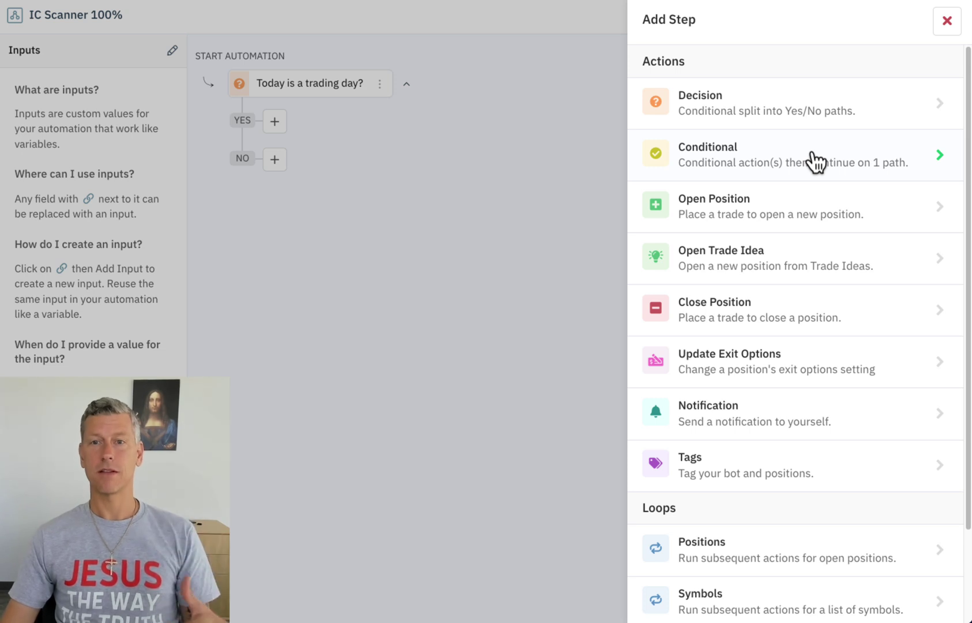
- Add a reward/risk decision for an SPX Iron Condor expiring in exactly 0 days
click(799, 113)
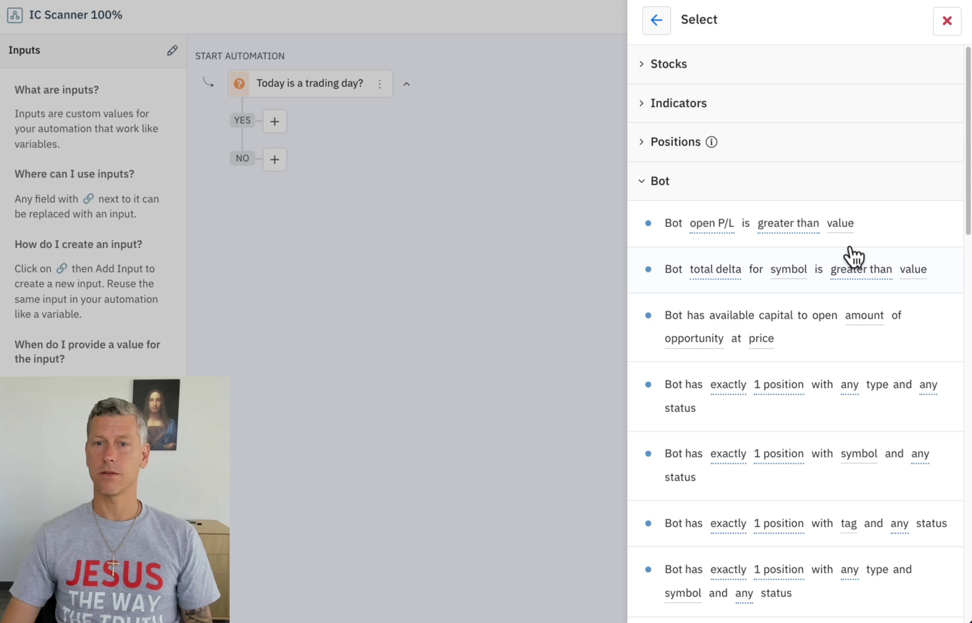
click(664, 176)
click(671, 261)
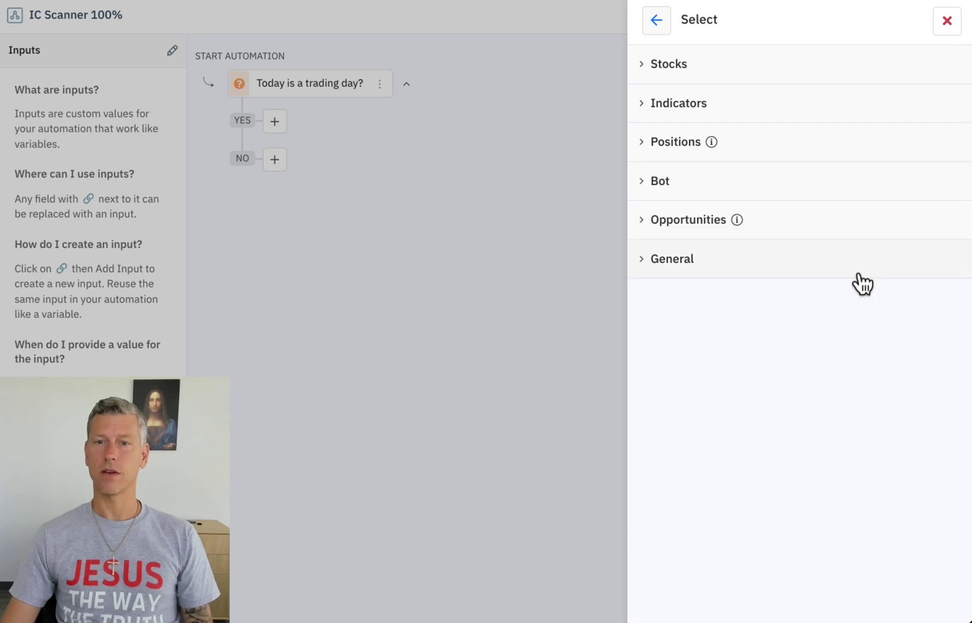
click(689, 229)
scroll(796, 234, down, 2)
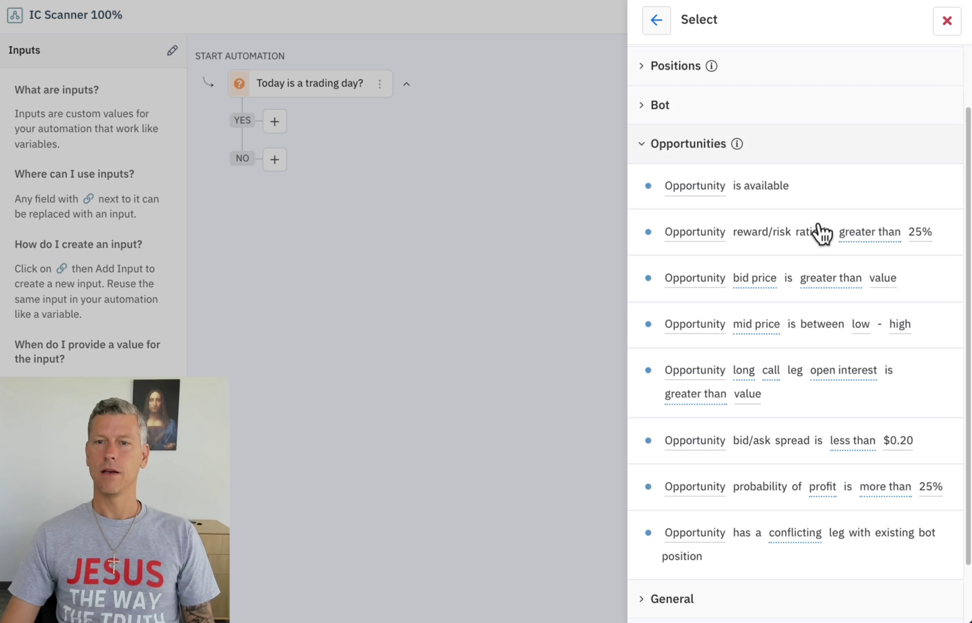
click(766, 231)
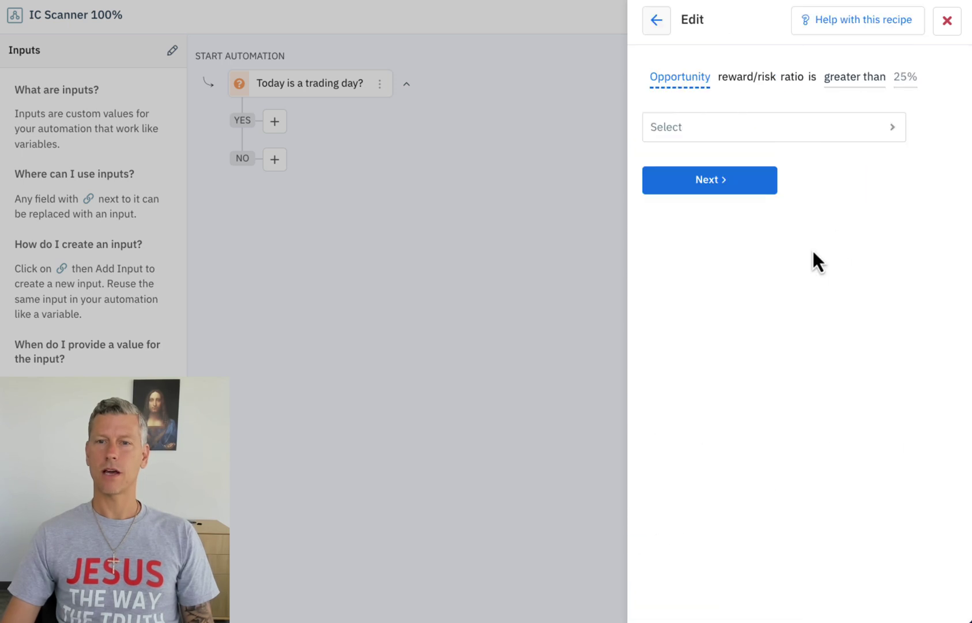
click(806, 135)
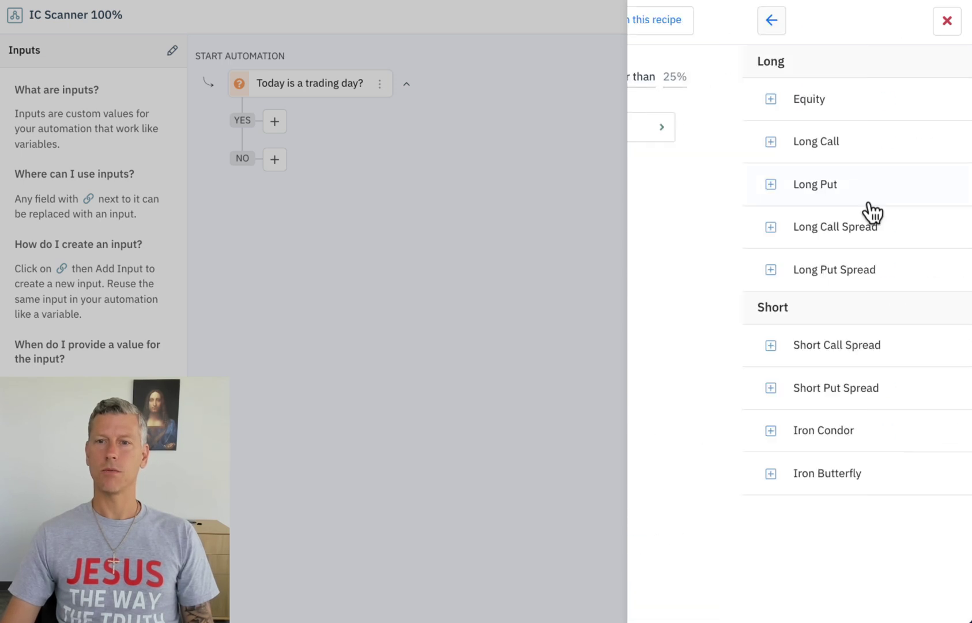
click(820, 441)
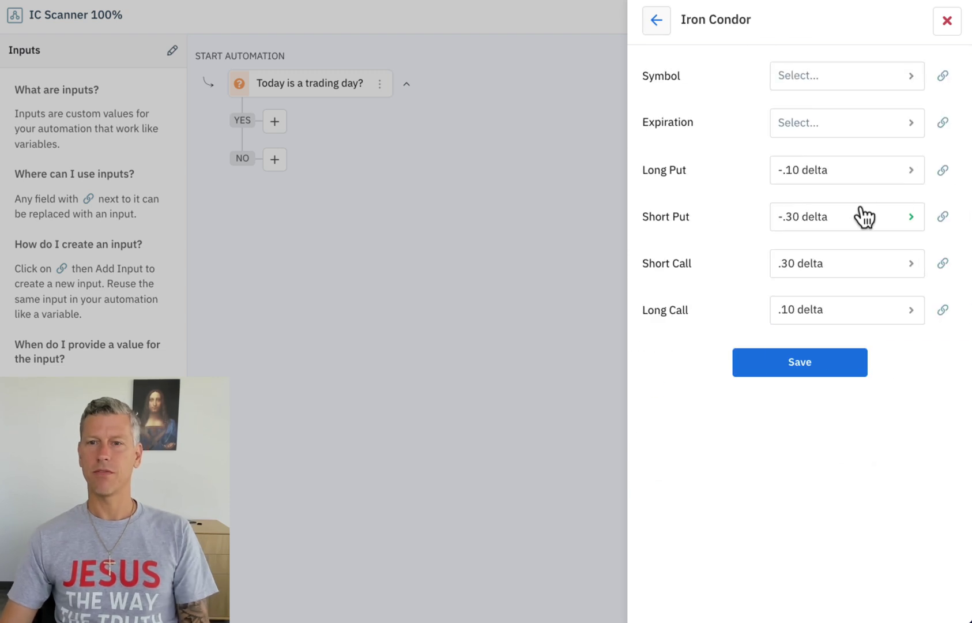
click(910, 75)
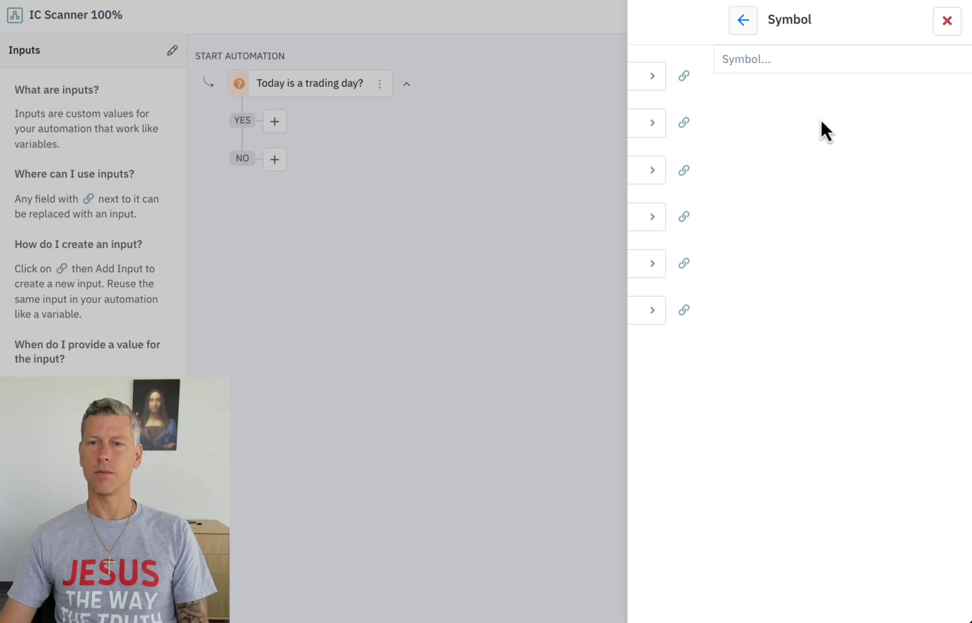
click(696, 128)
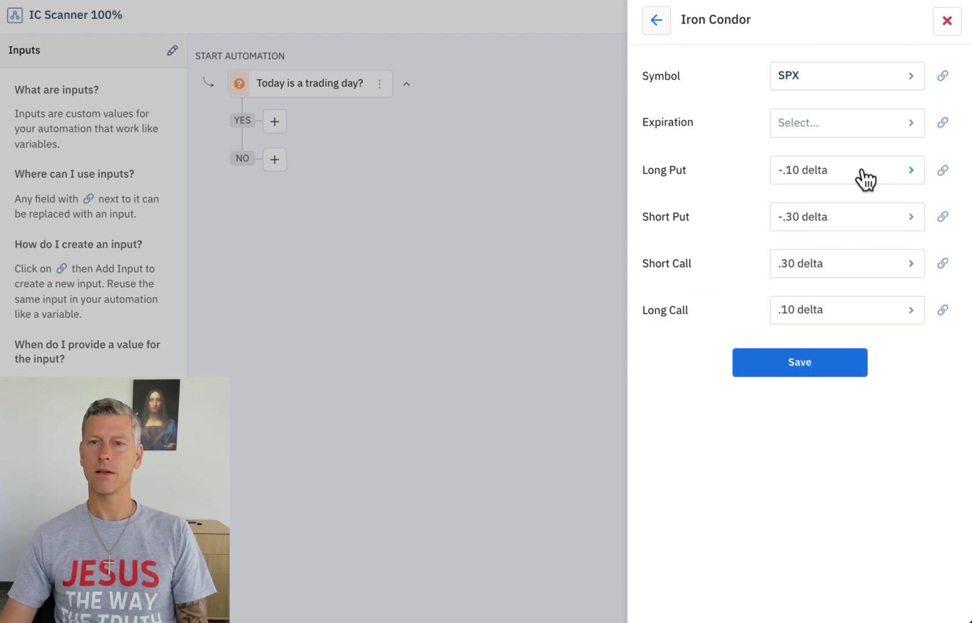
click(914, 124)
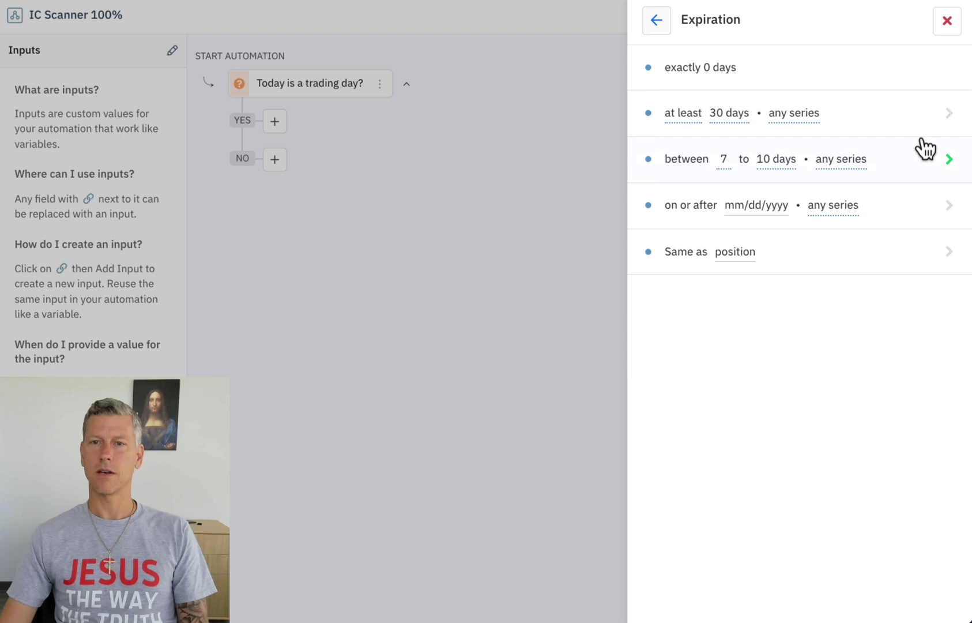
click(754, 72)
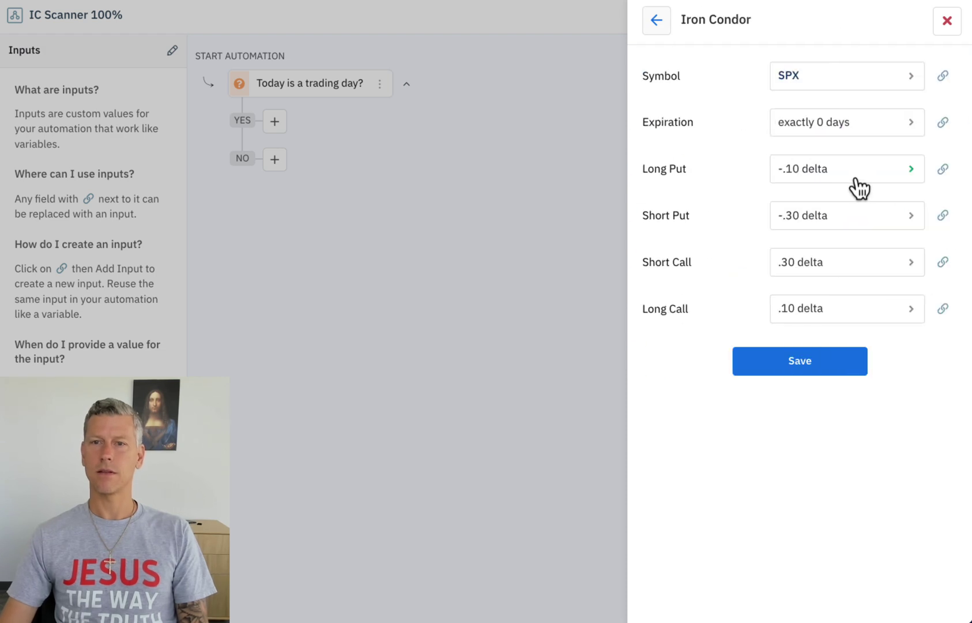
- Set the long put to exactly $5.00 below the short put leg
click(881, 173)
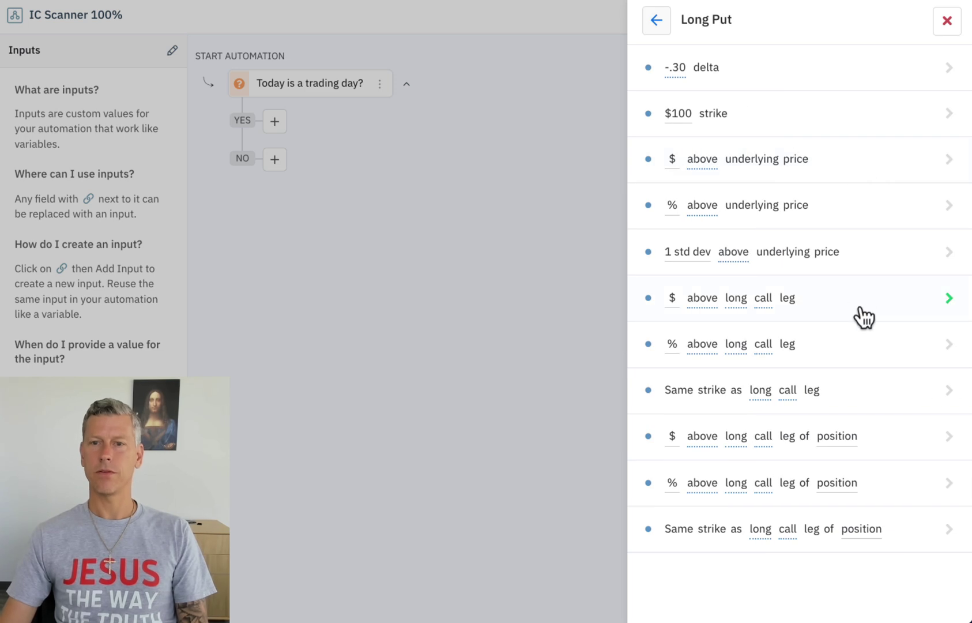
click(864, 306)
text(5)
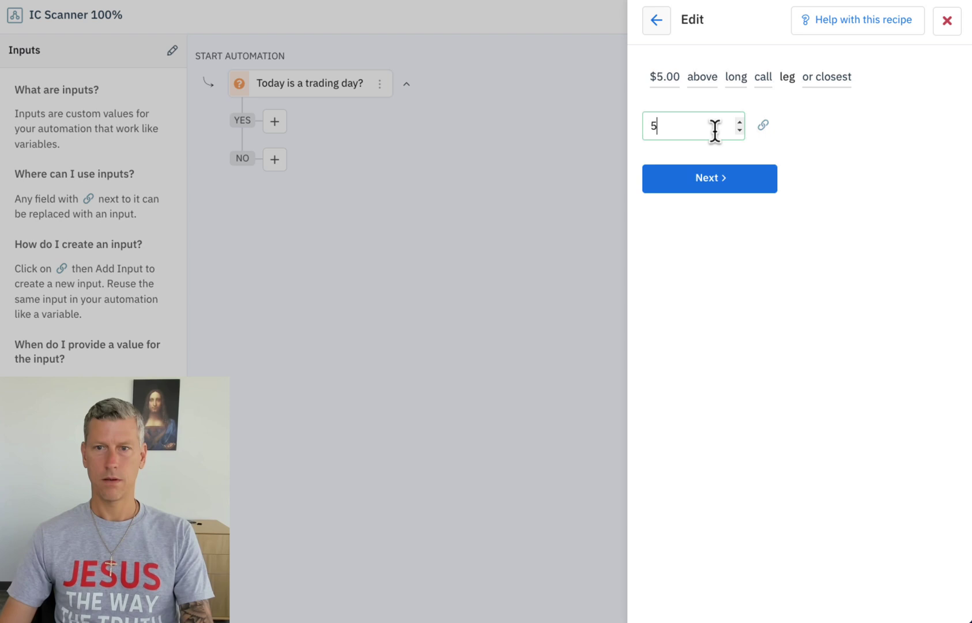
click(711, 80)
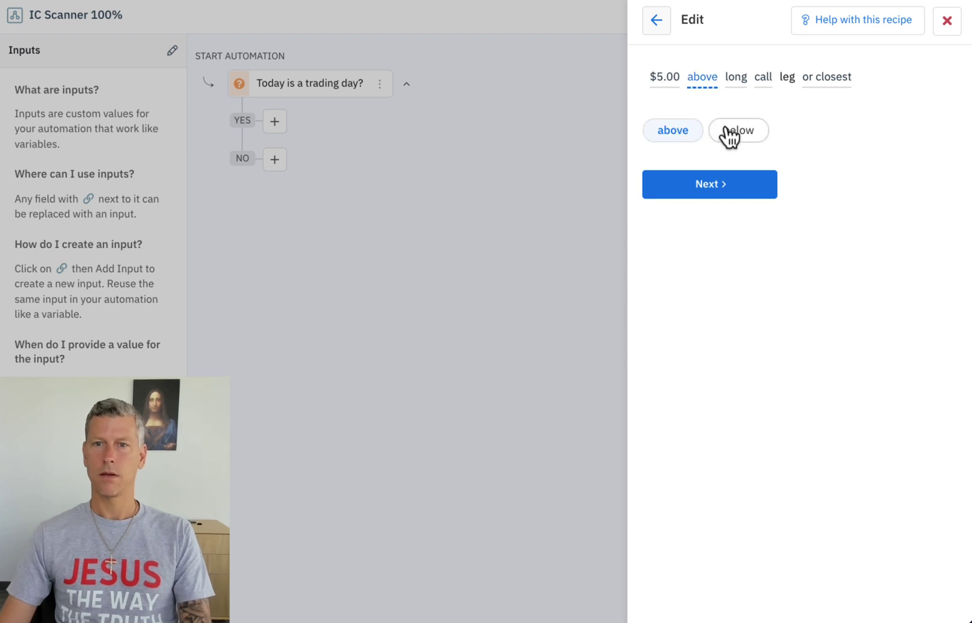
click(730, 134)
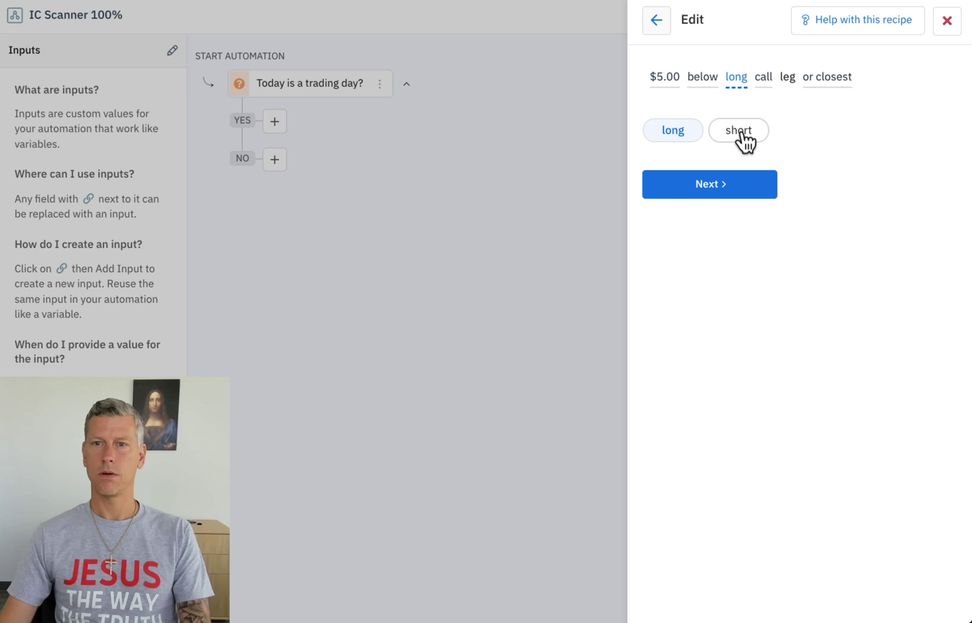
click(738, 131)
click(739, 131)
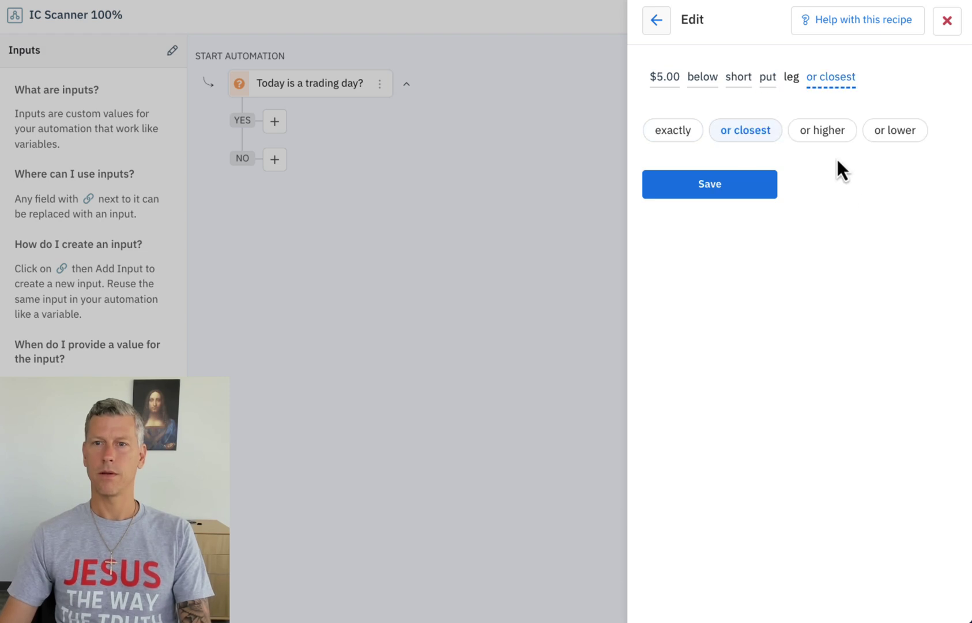
click(660, 131)
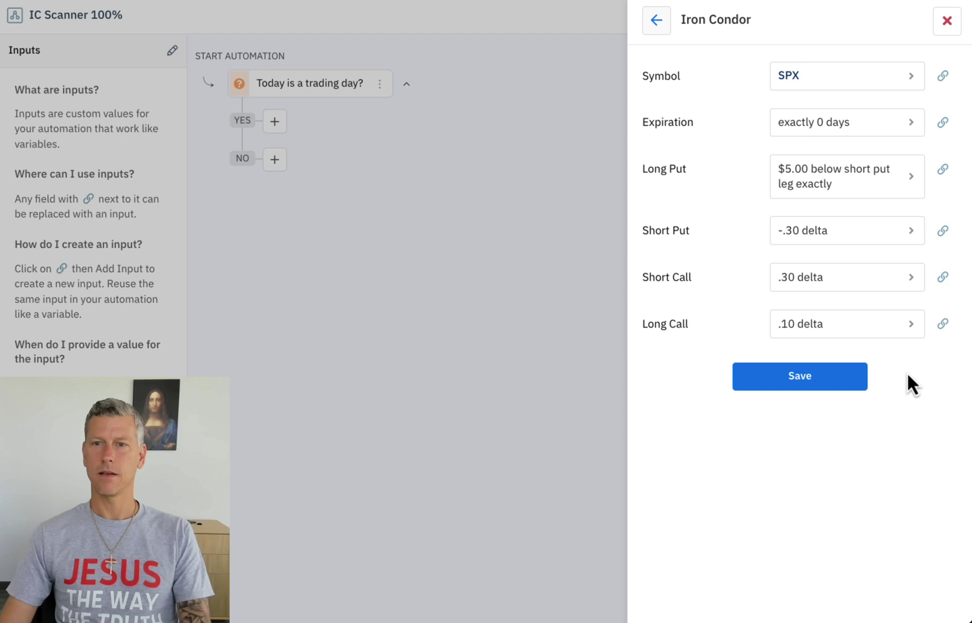
- Set the short put 0.5% below the underlying, accepting strikes at or lower
click(860, 241)
click(814, 227)
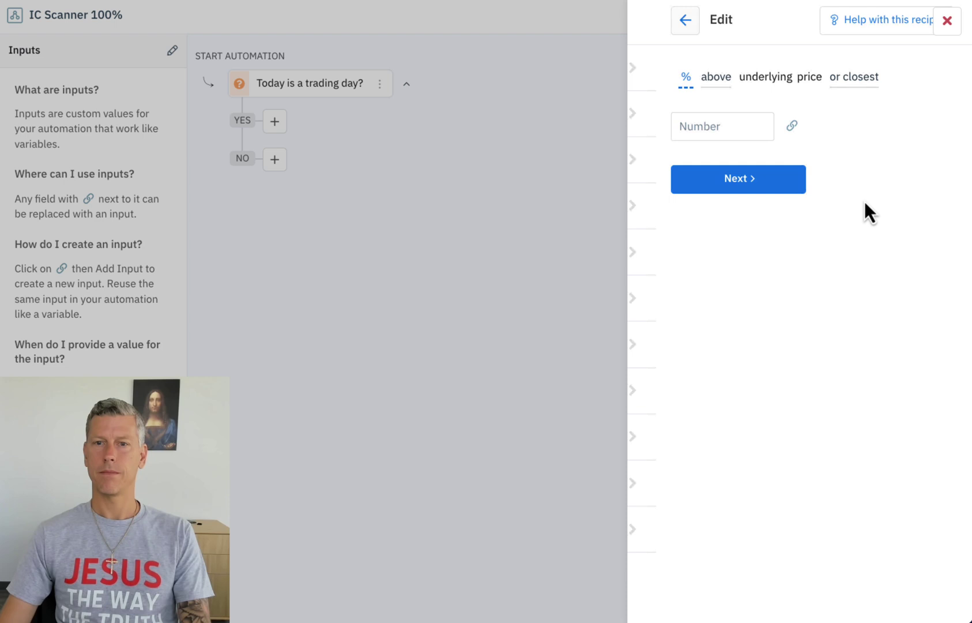
text(.5)
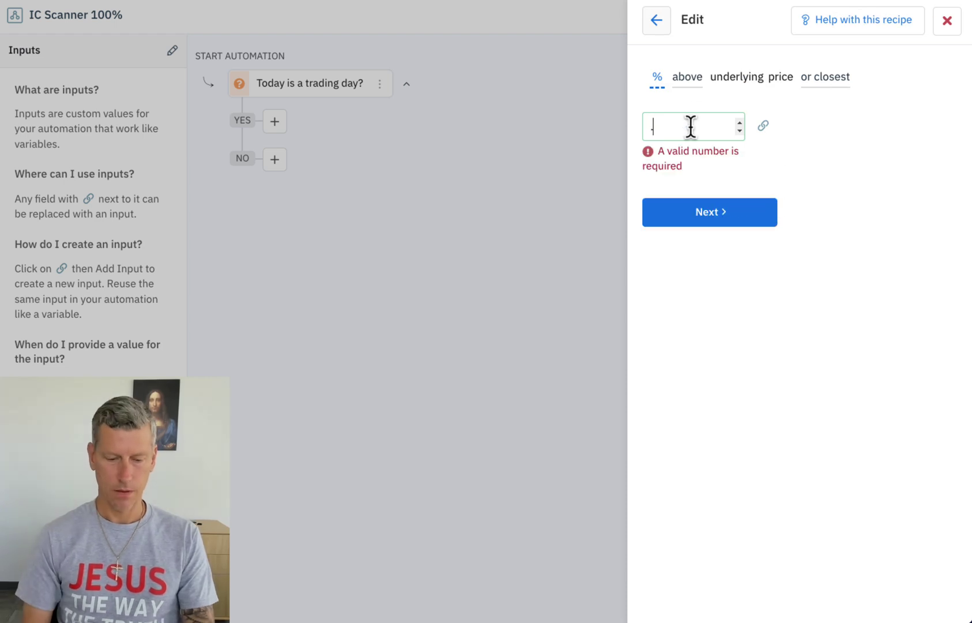
click(686, 92)
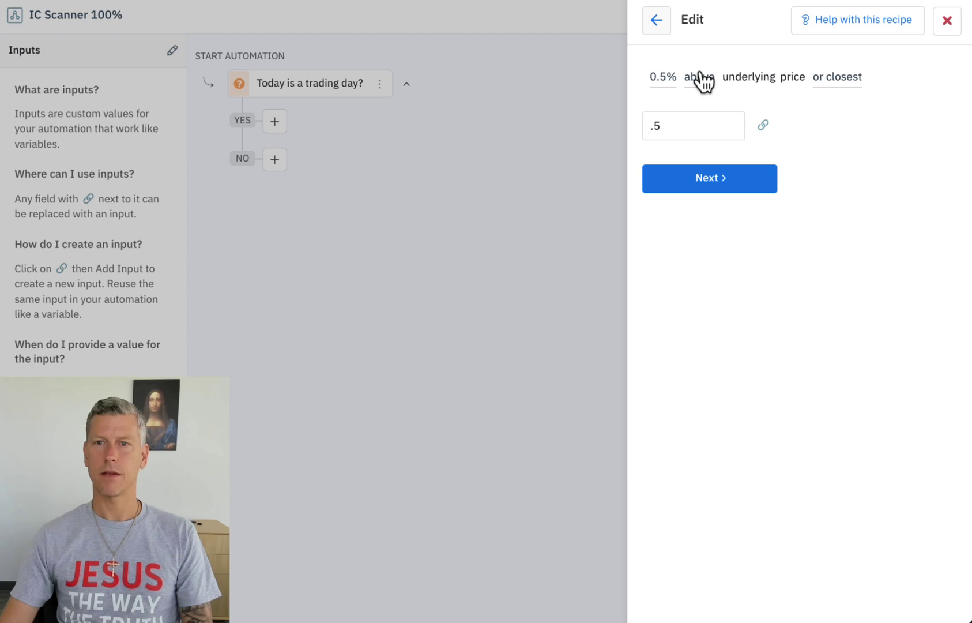
click(700, 87)
click(739, 133)
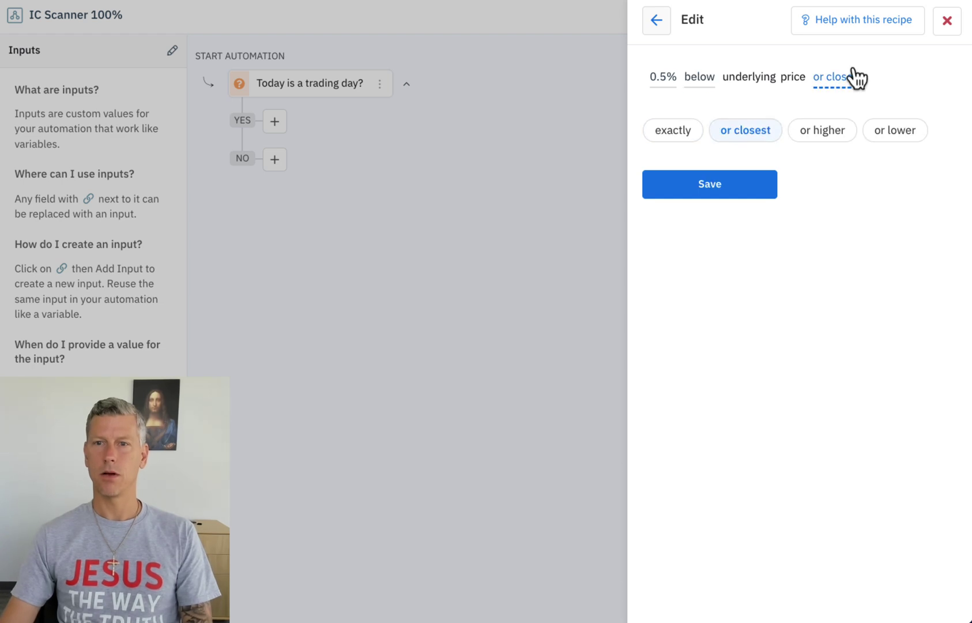
click(895, 130)
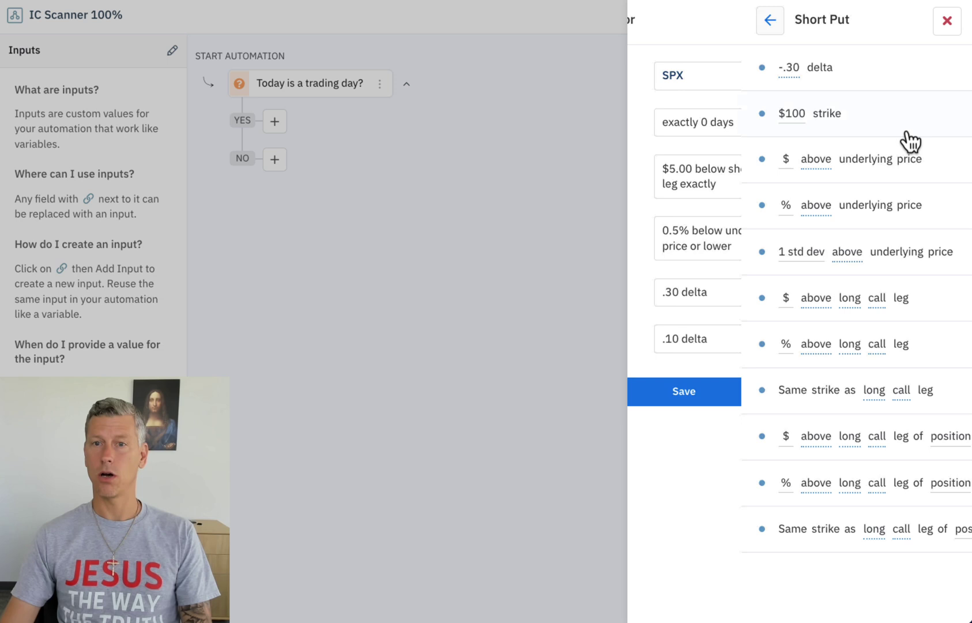
- Set the short call 0.5% above the underlying, accepting strikes at or higher
click(856, 304)
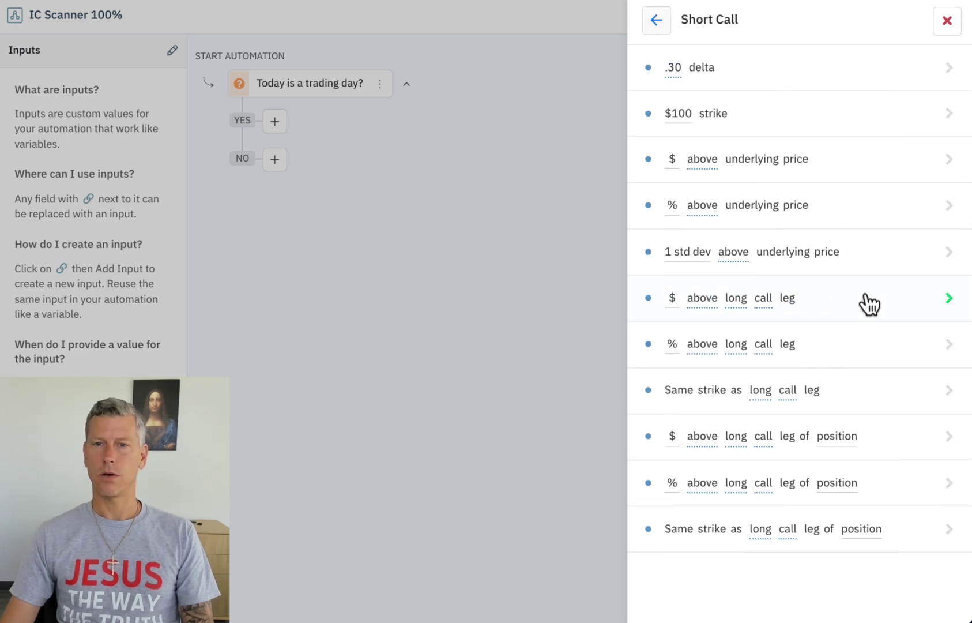
click(871, 204)
click(666, 124)
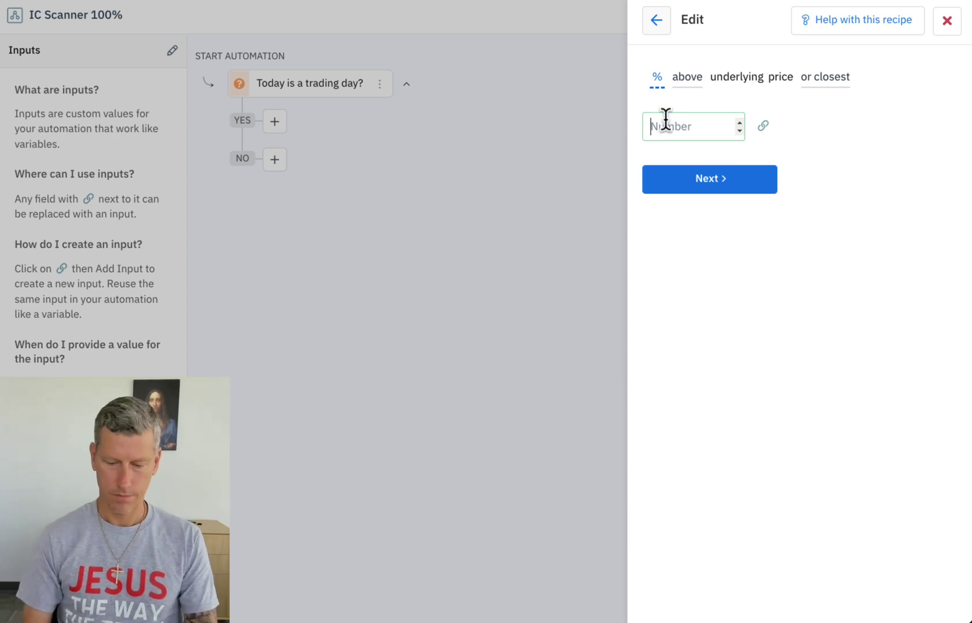
text(.5)
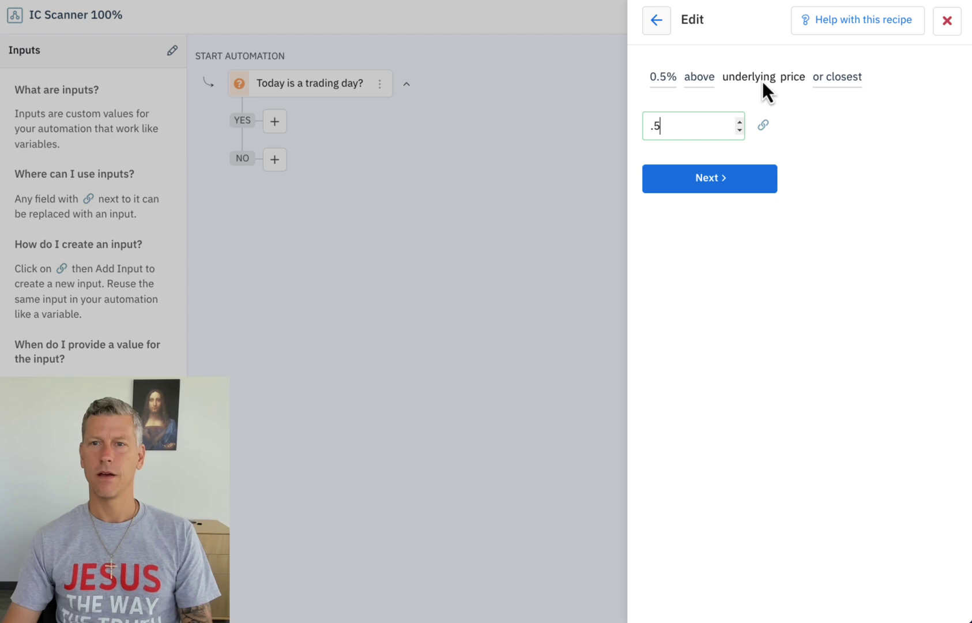
click(837, 82)
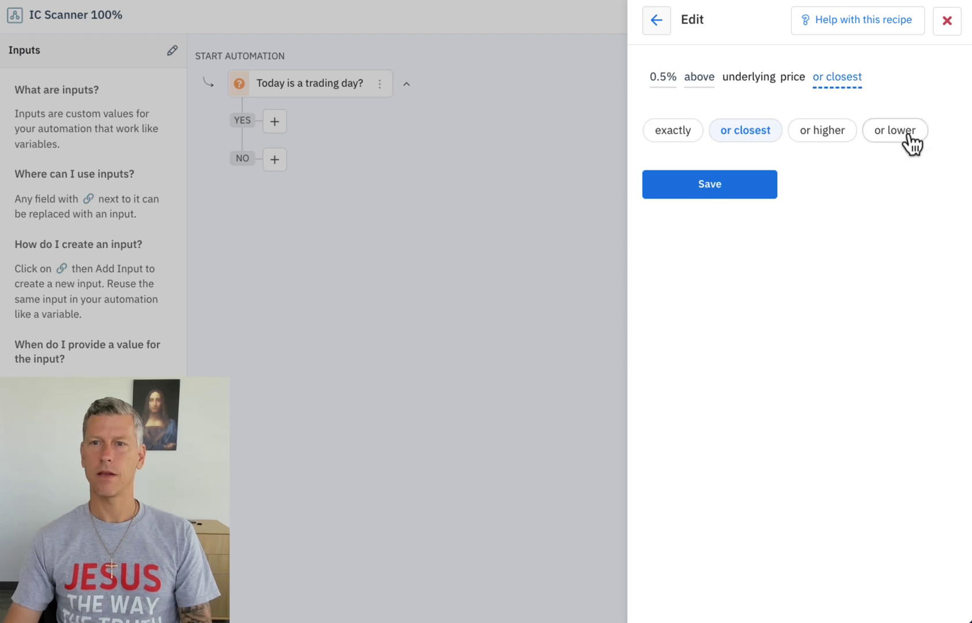
click(843, 136)
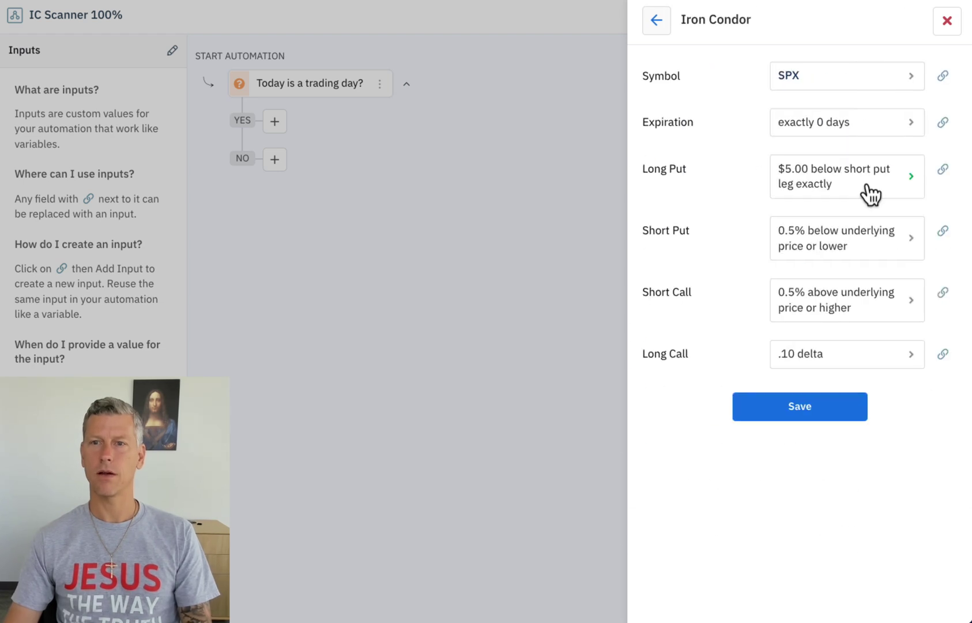
- Set the long call to exactly $5.00 above the long call leg
click(841, 353)
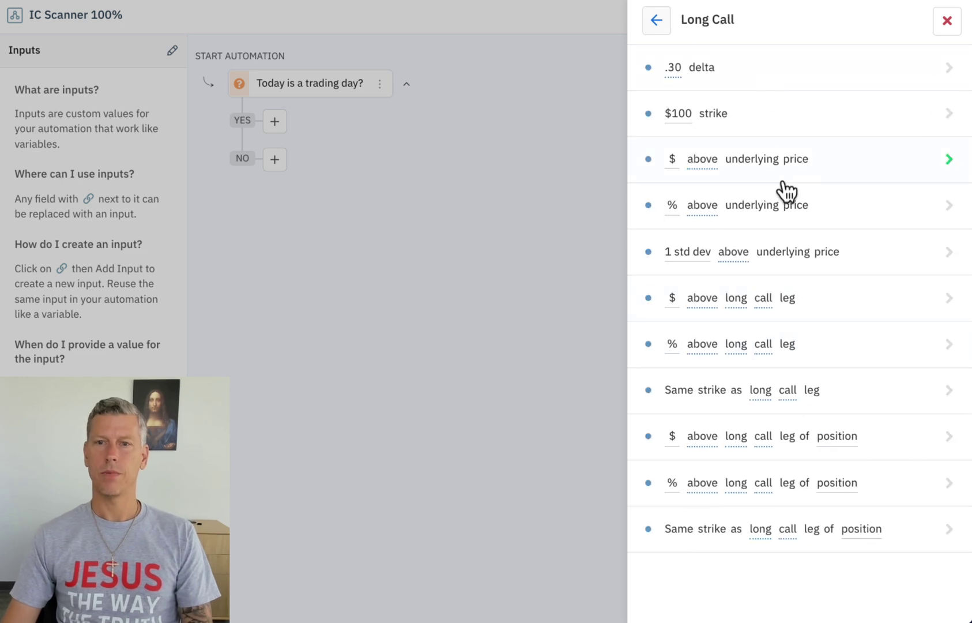
click(856, 325)
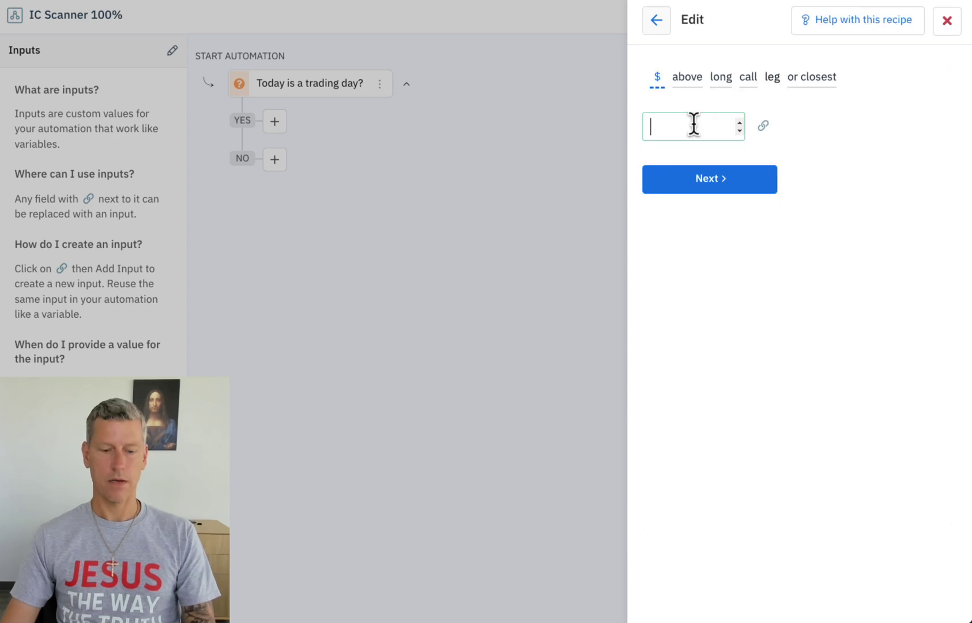
text(5)
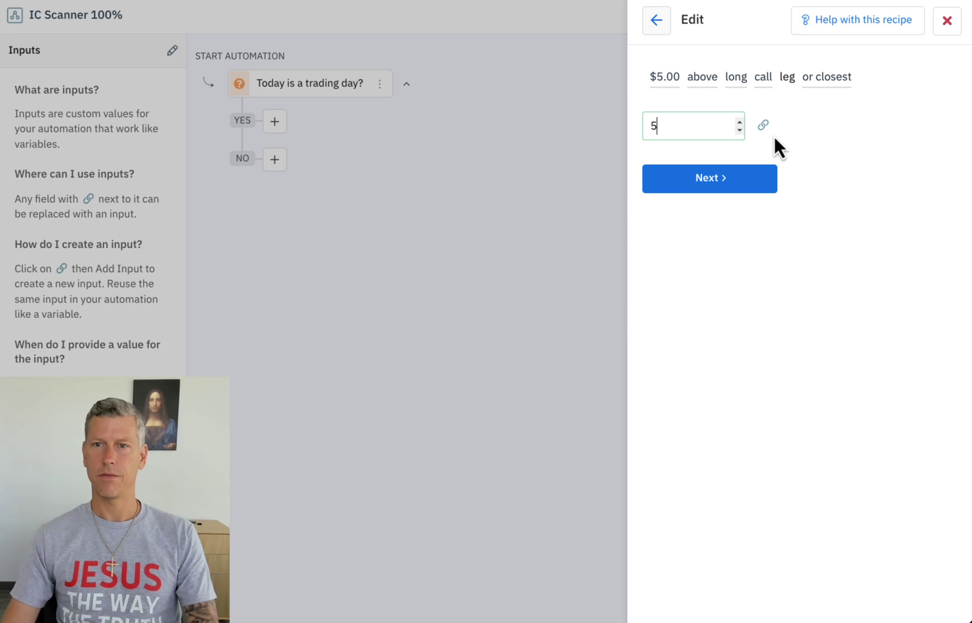
click(734, 183)
click(732, 189)
click(734, 189)
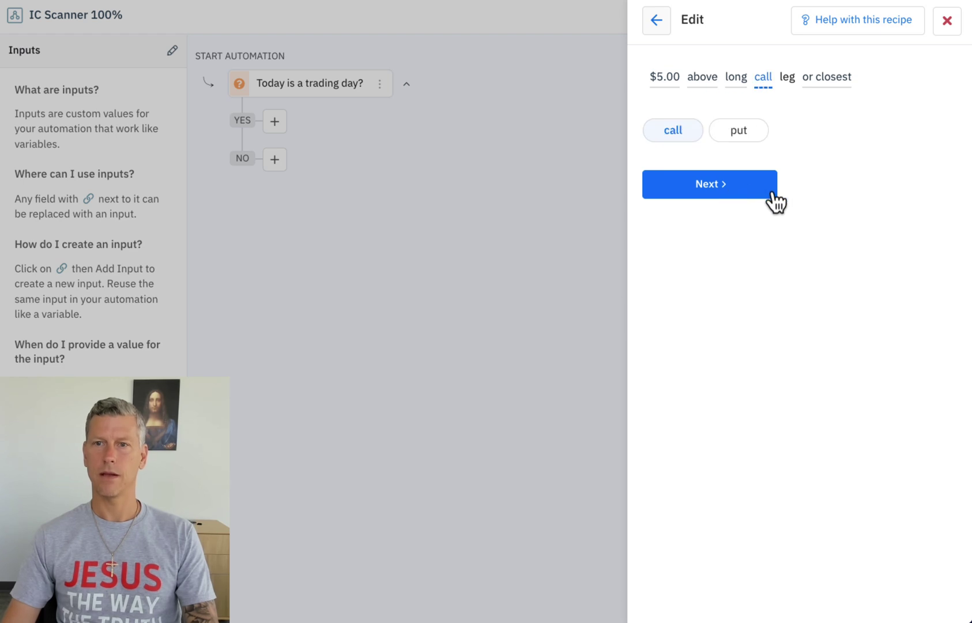
click(750, 193)
click(675, 139)
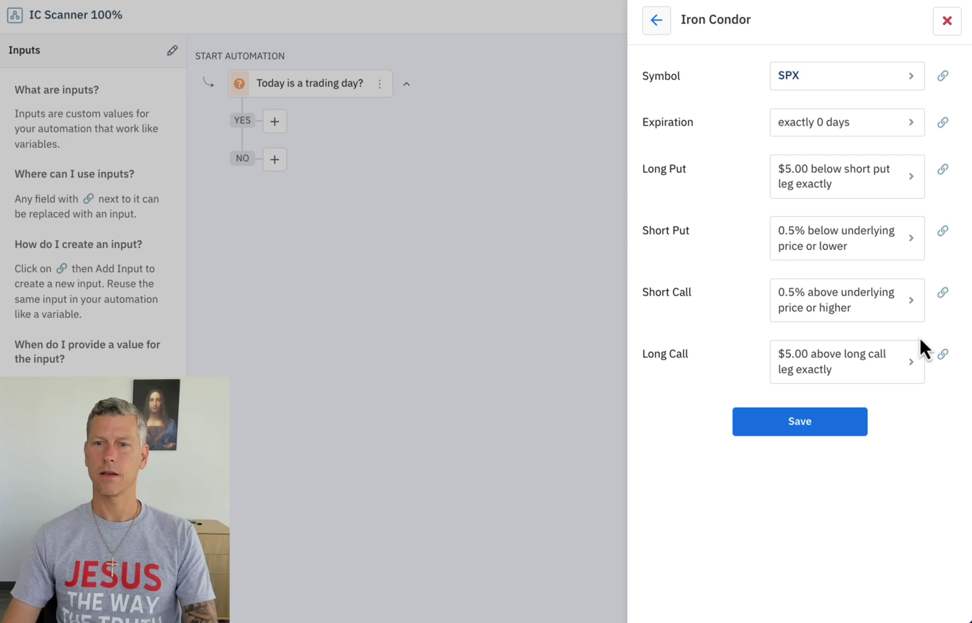
- Save the legs with reward/risk greater than 100% and add the decision
click(807, 424)
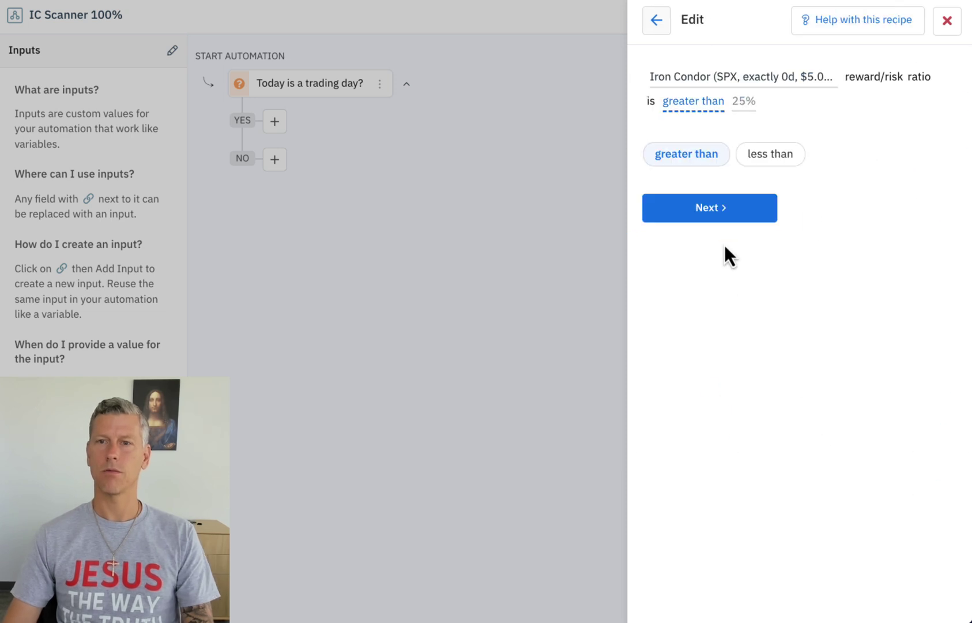
click(718, 216)
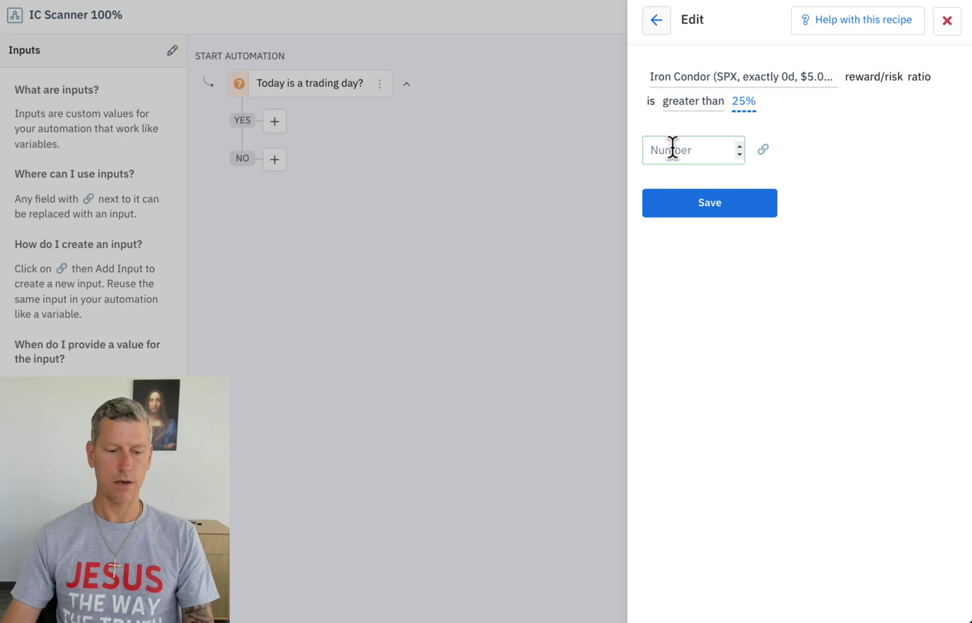
text(100)
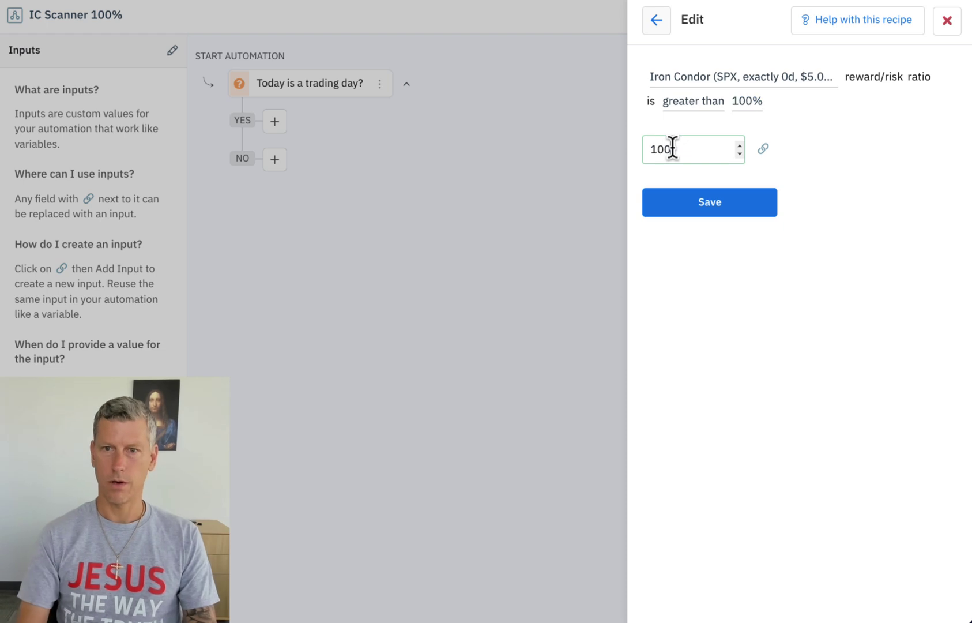
click(714, 215)
click(825, 249)
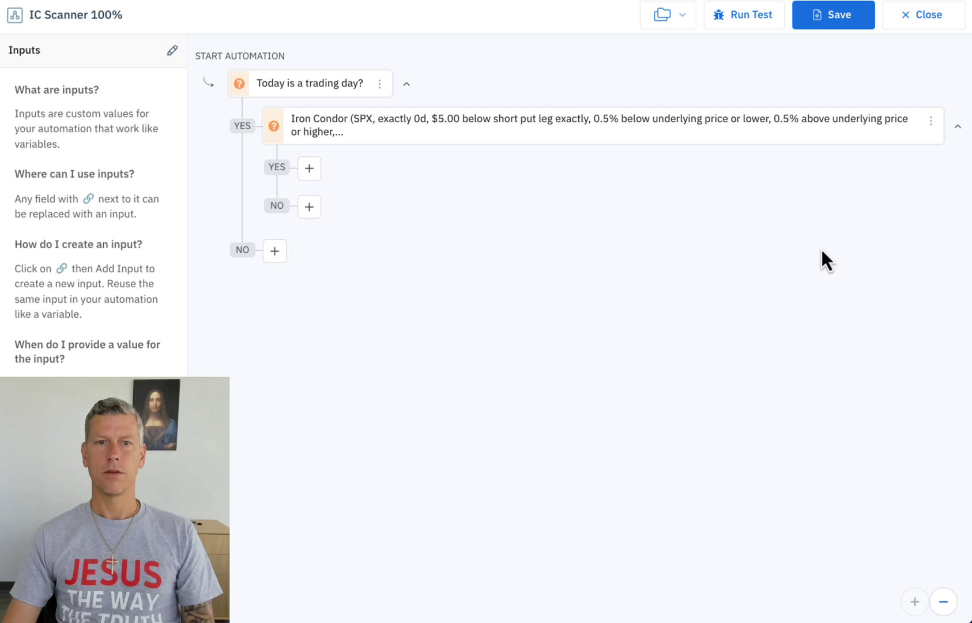
- Open an iron condor position from the recent setup, with a new Position Size input
click(309, 167)
click(810, 218)
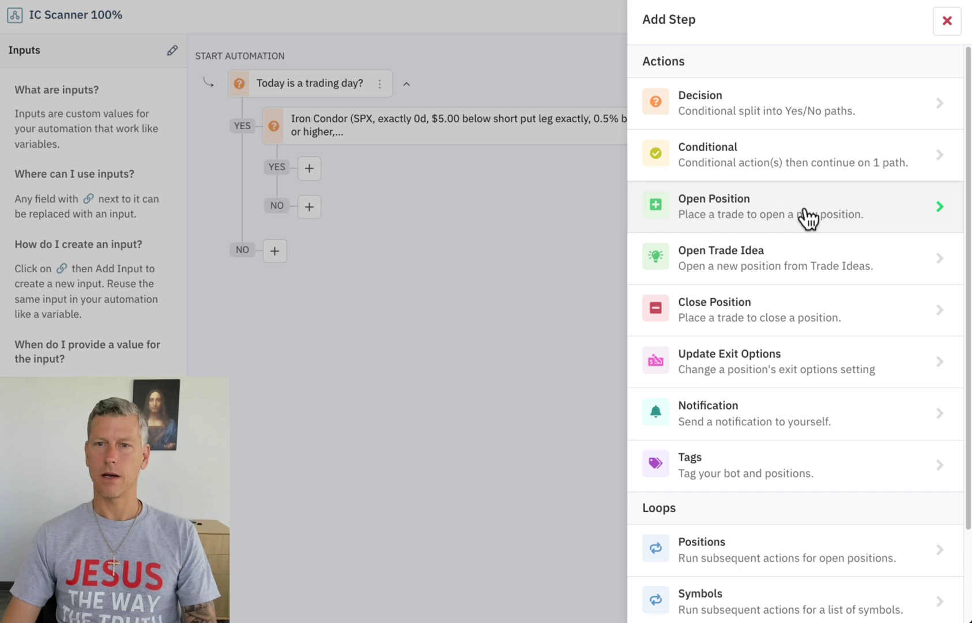
click(803, 145)
scroll(841, 182, down, 3)
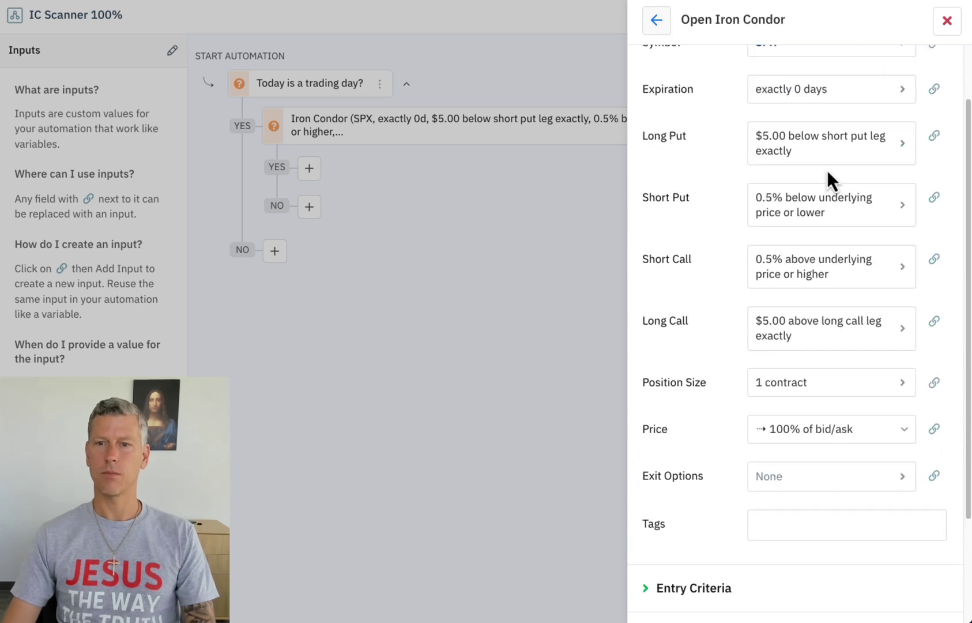
click(935, 296)
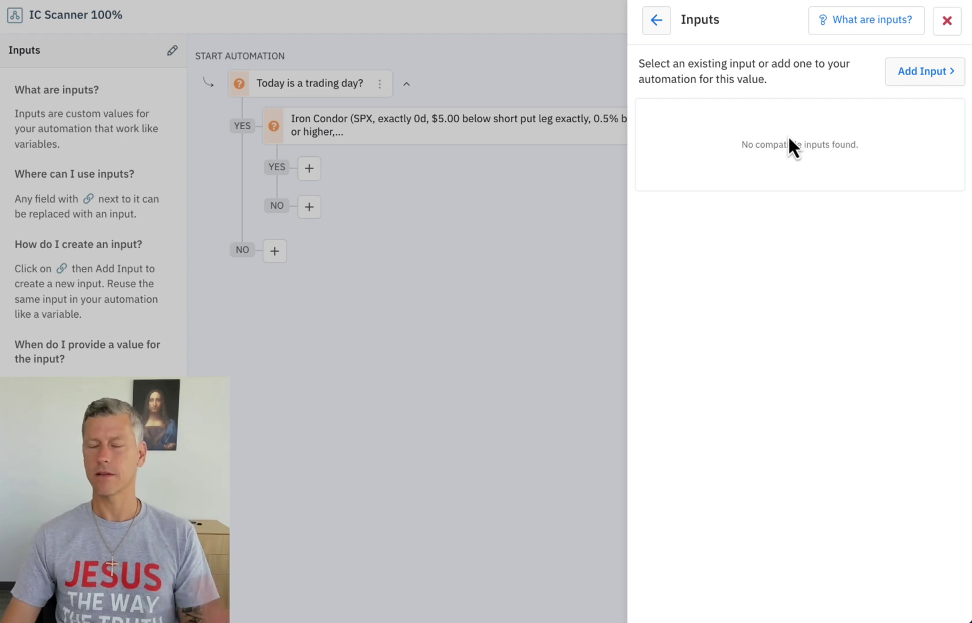
click(920, 74)
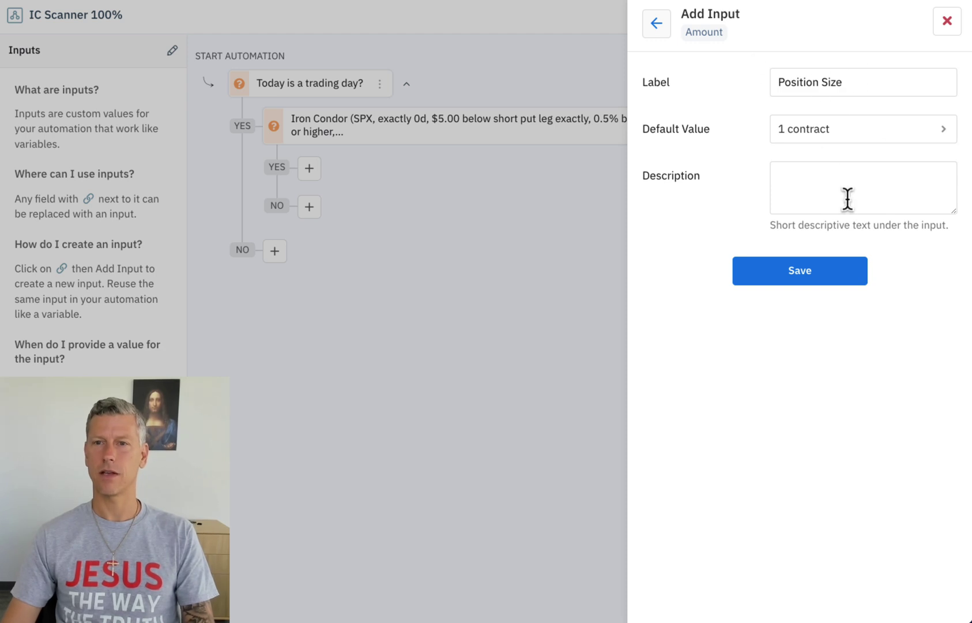
click(824, 275)
scroll(908, 312, up, 2)
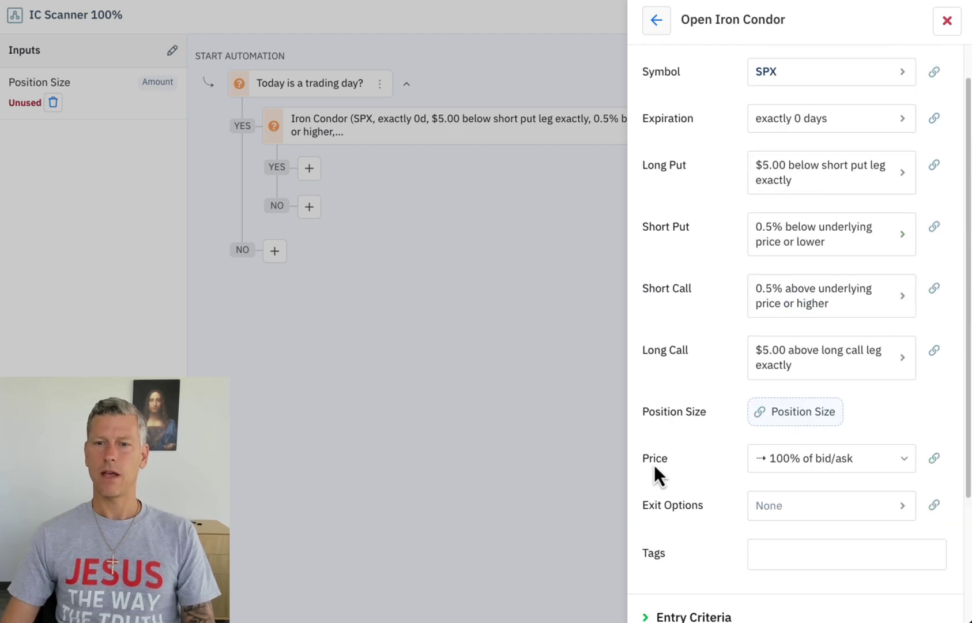
scroll(873, 409, down, 1)
- Set SmartPricing to 'Up to $' .05 slippage from mid
click(891, 410)
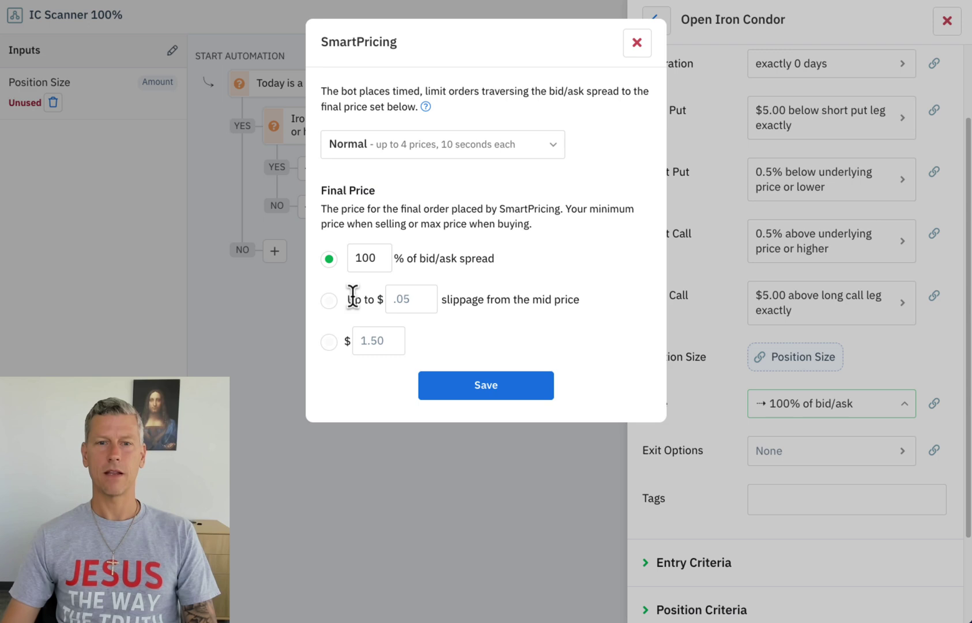
click(329, 300)
click(404, 298)
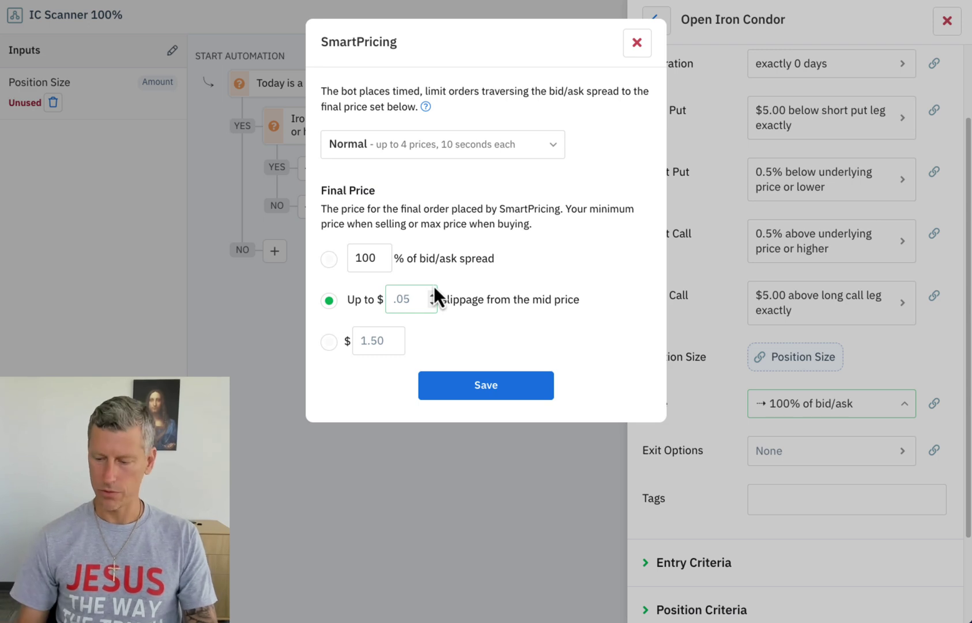
text(.05)
click(517, 302)
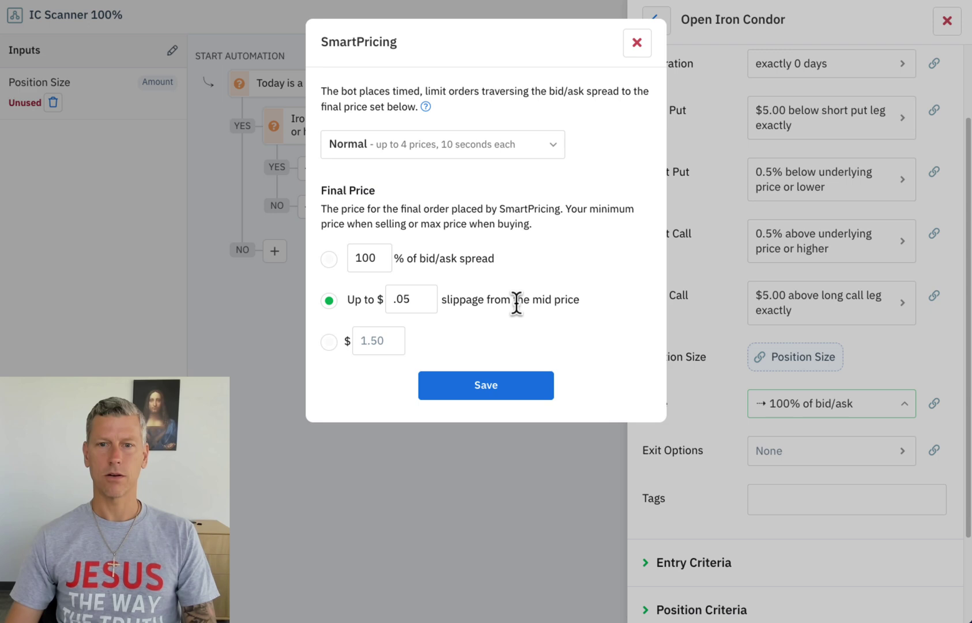
click(530, 397)
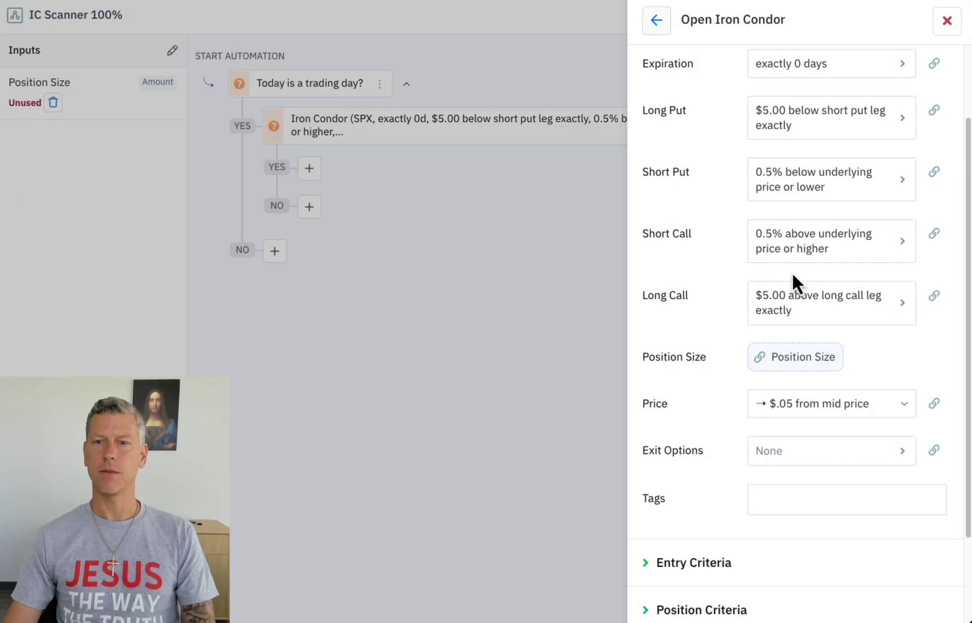
- Require enough available capital and fewer than 1 new position opened today
scroll(853, 295, up, 2)
scroll(825, 245, down, 3)
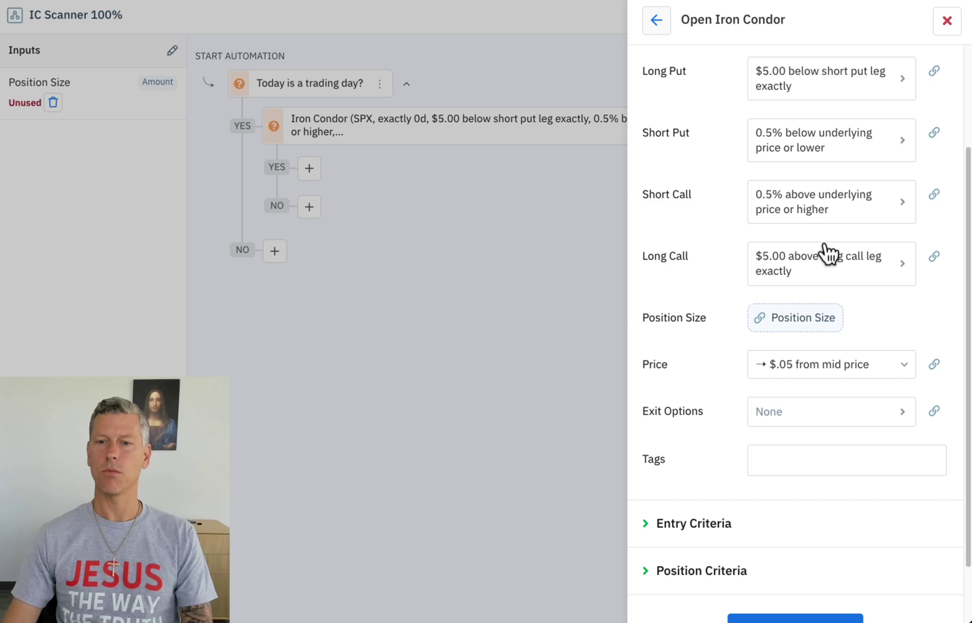
scroll(828, 254, down, 2)
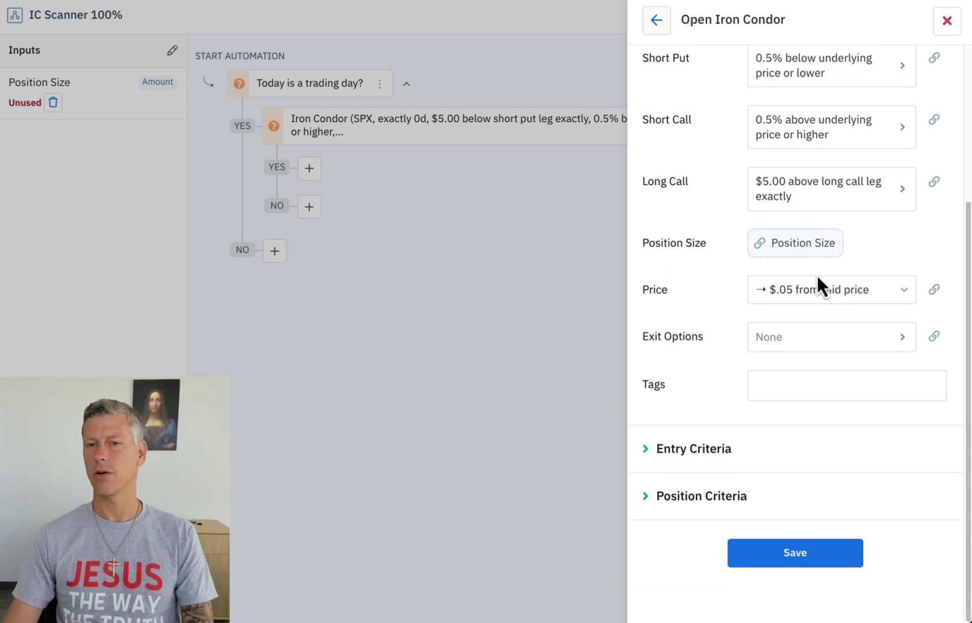
click(692, 449)
scroll(740, 318, down, 3)
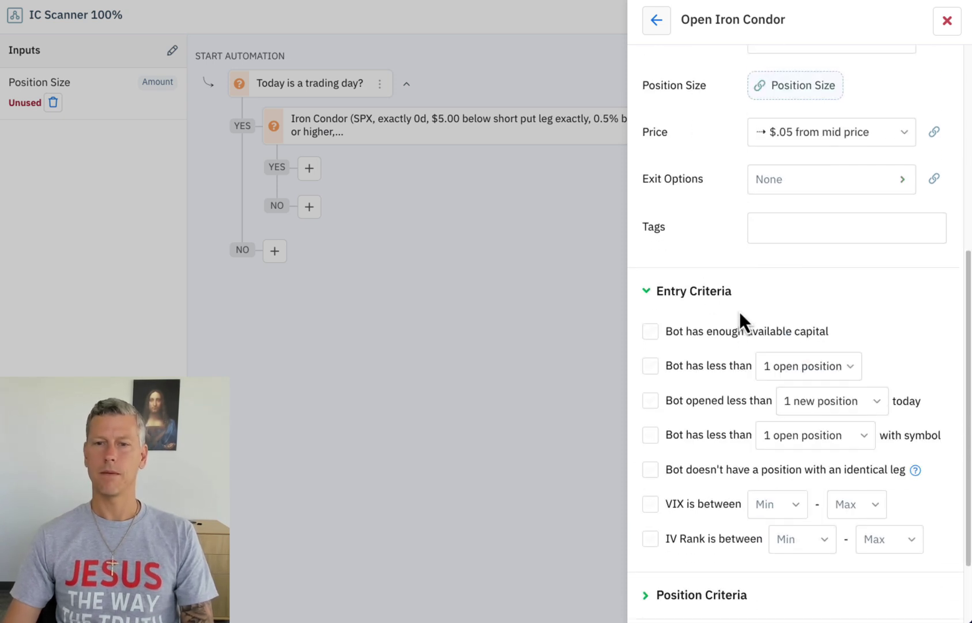
click(703, 325)
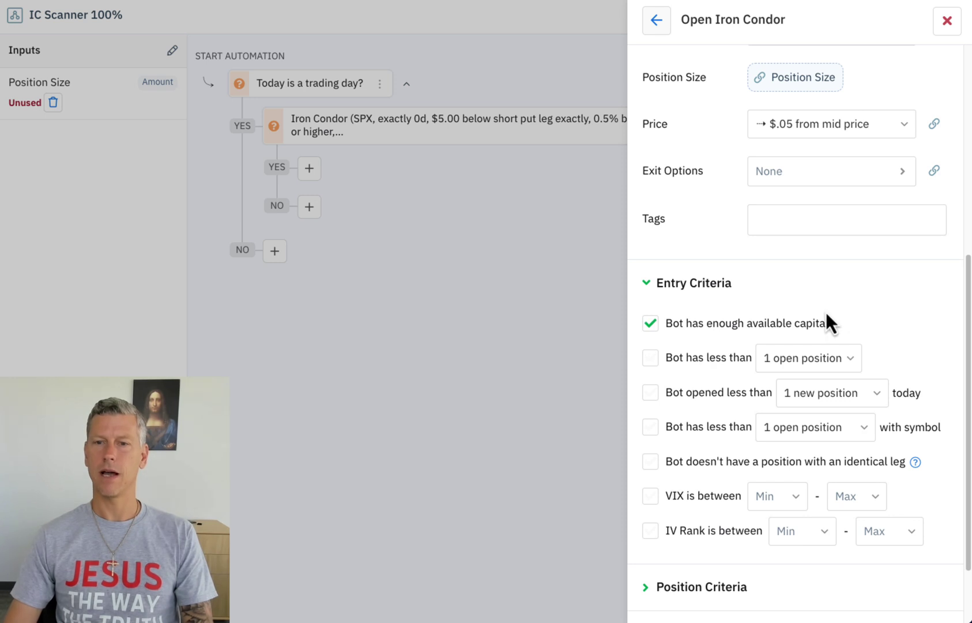
scroll(829, 316, down, 2)
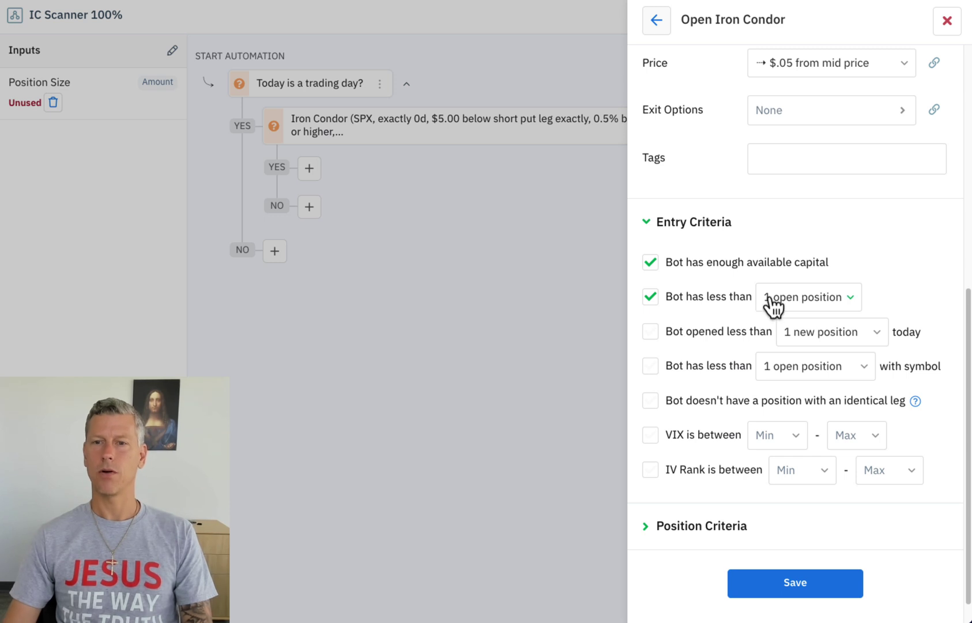
scroll(750, 320, down, 1)
click(721, 325)
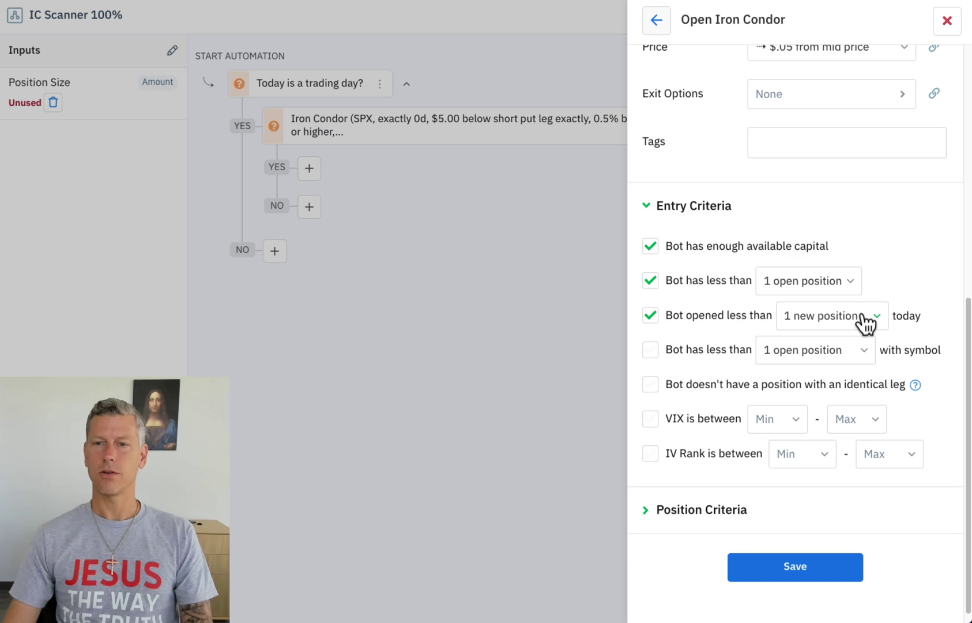
scroll(738, 311, down, 1)
- Enable the reward/risk ratio greater than 100% position criterion
click(724, 495)
scroll(744, 438, down, 8)
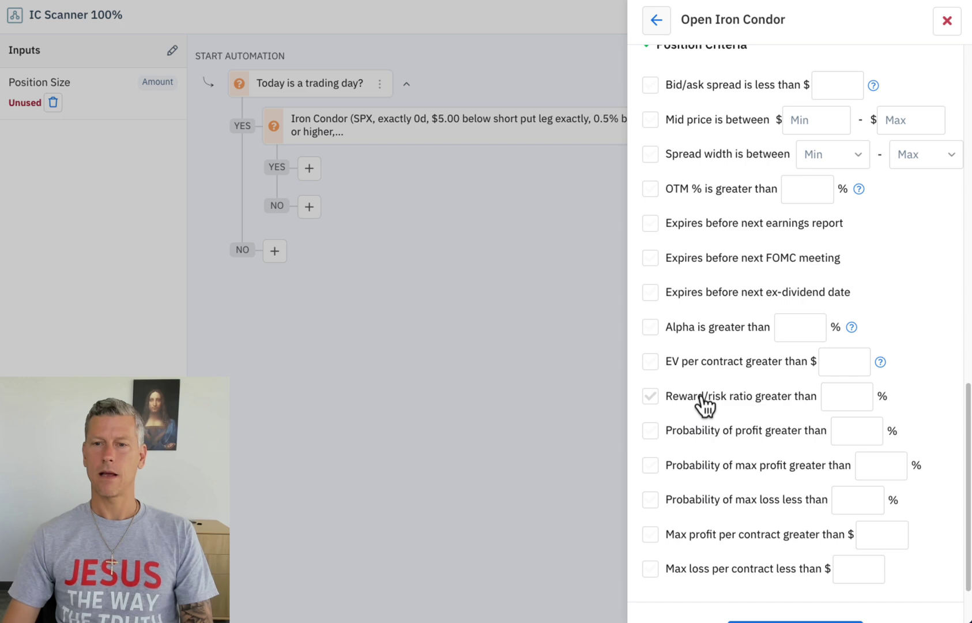
click(701, 396)
click(848, 393)
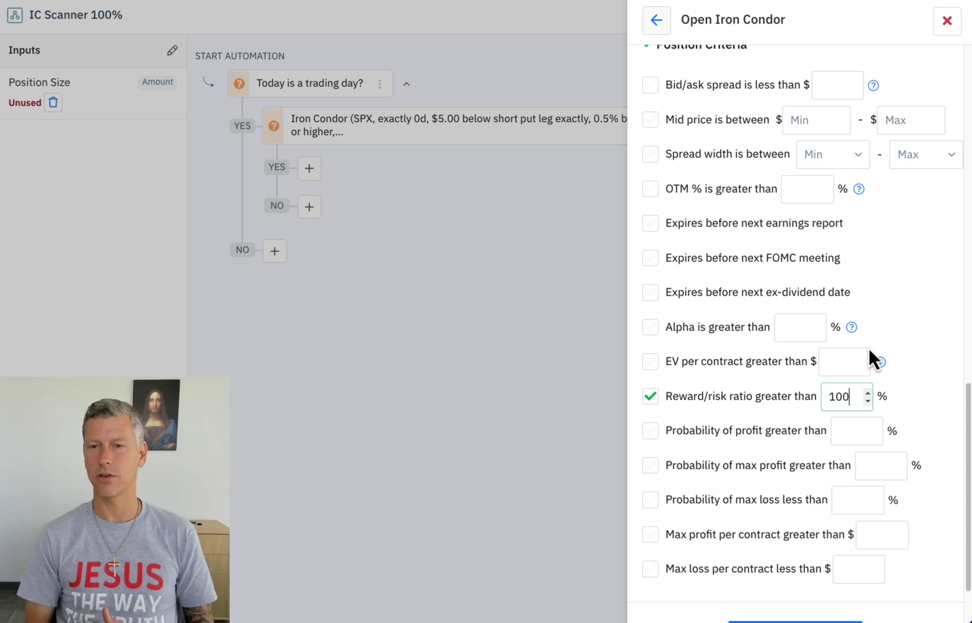
scroll(846, 266, down, 2)
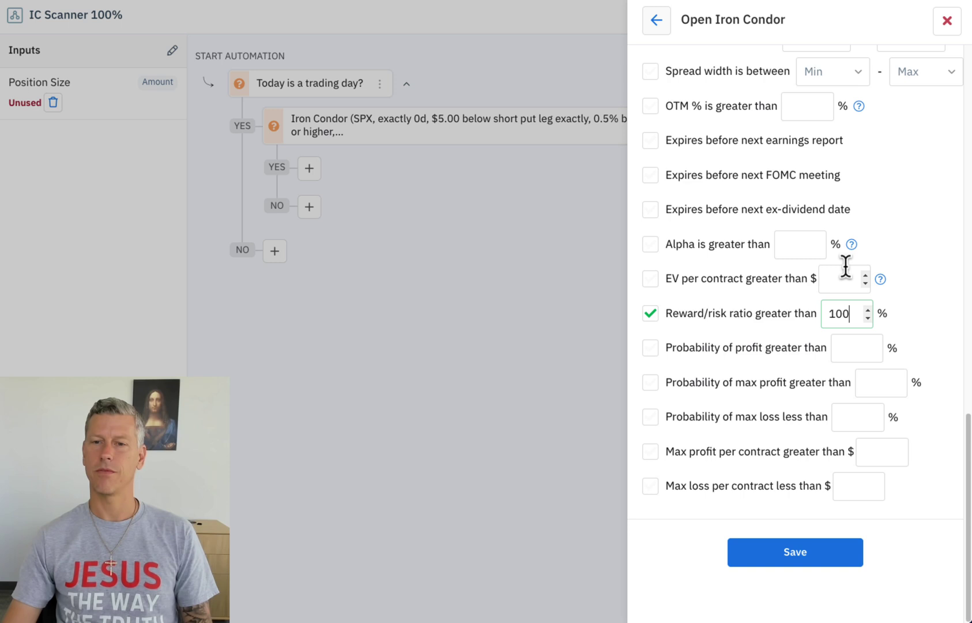
- Save the open-condor action and add a NO-branch reward/risk decision on the recent SPX iron condor
click(795, 558)
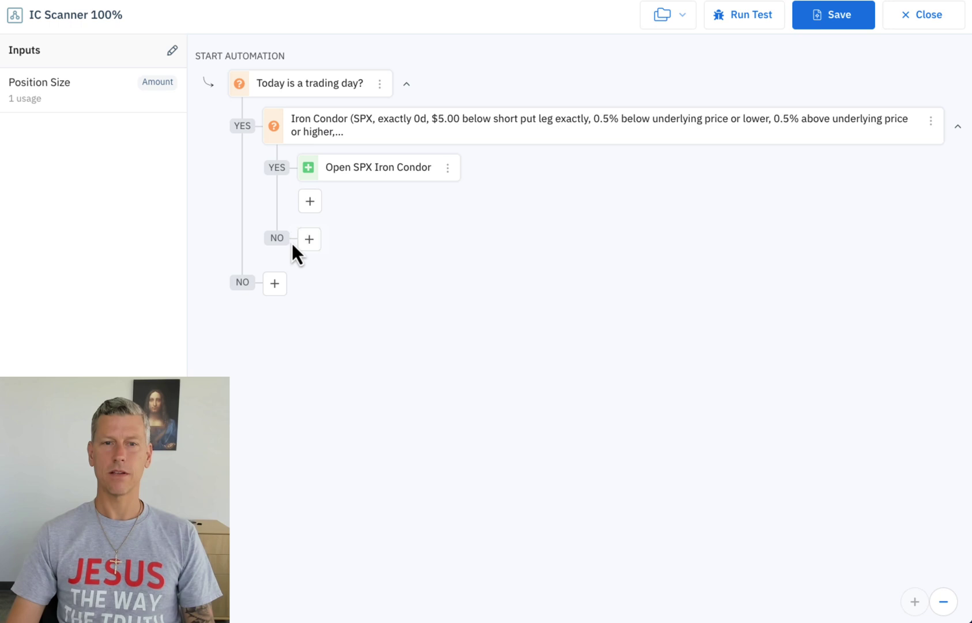
click(311, 239)
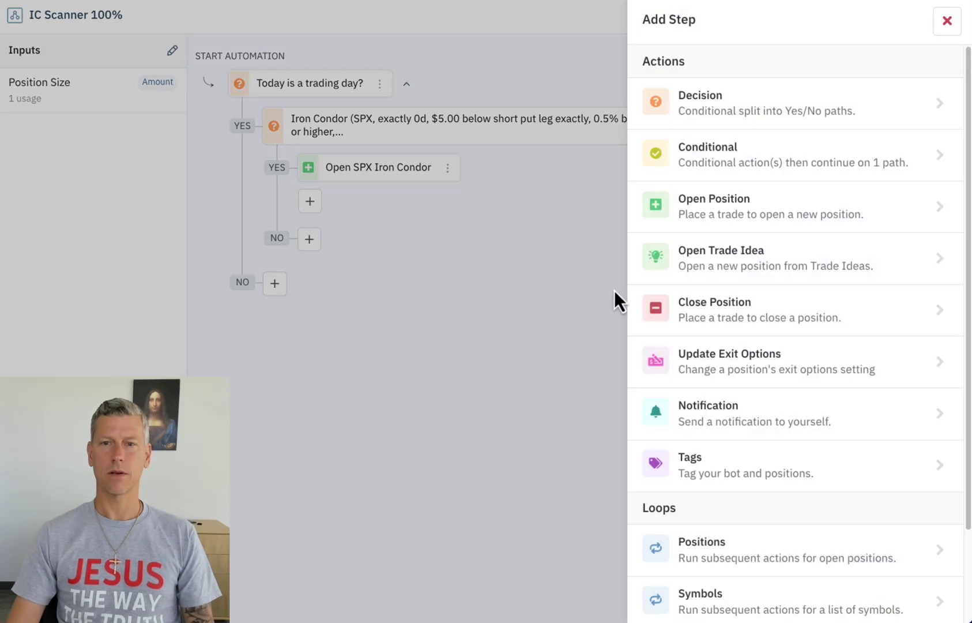
click(838, 129)
scroll(833, 310, down, 1)
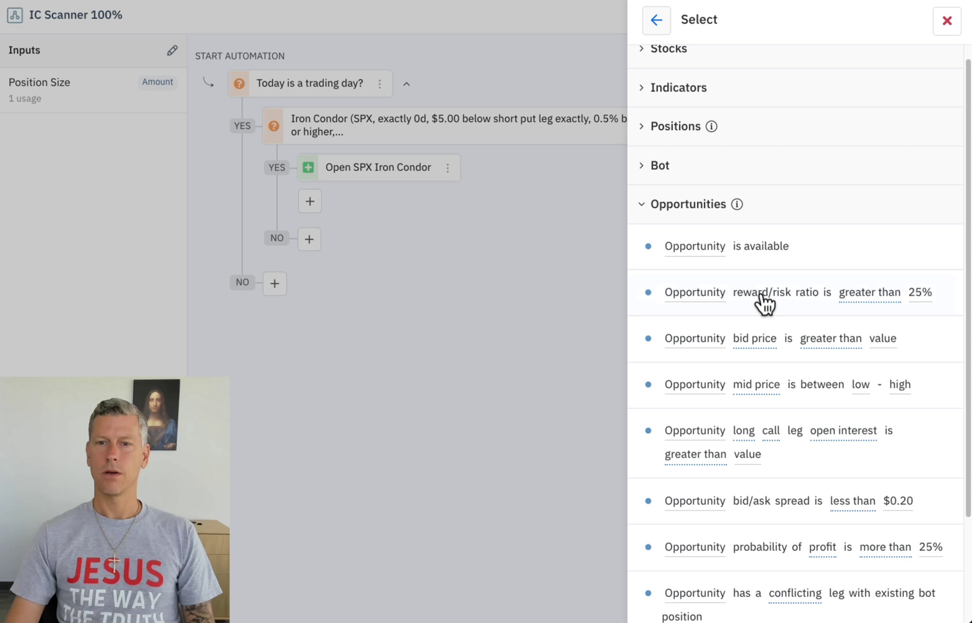
click(778, 300)
click(802, 132)
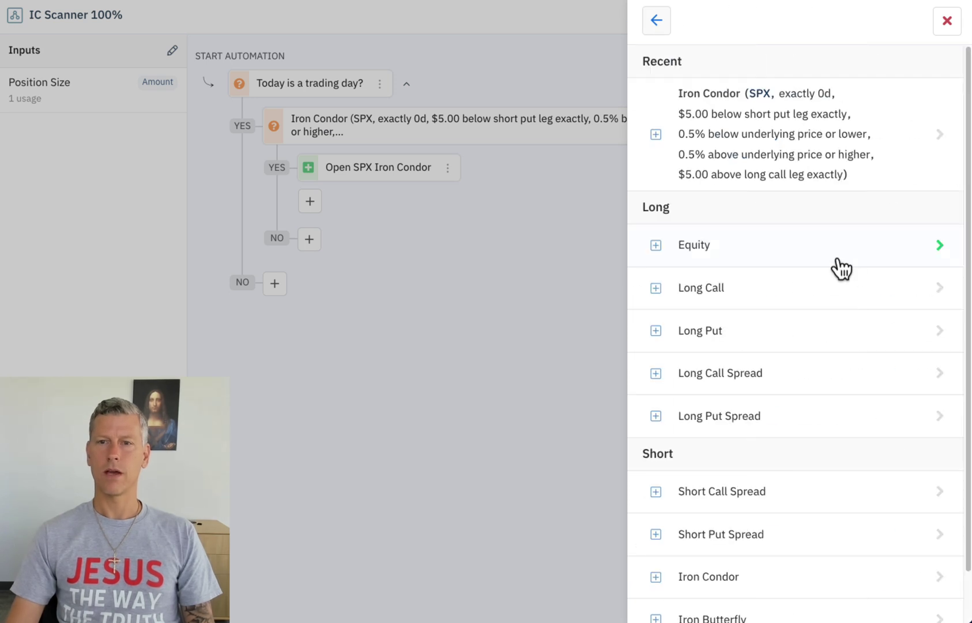
click(786, 146)
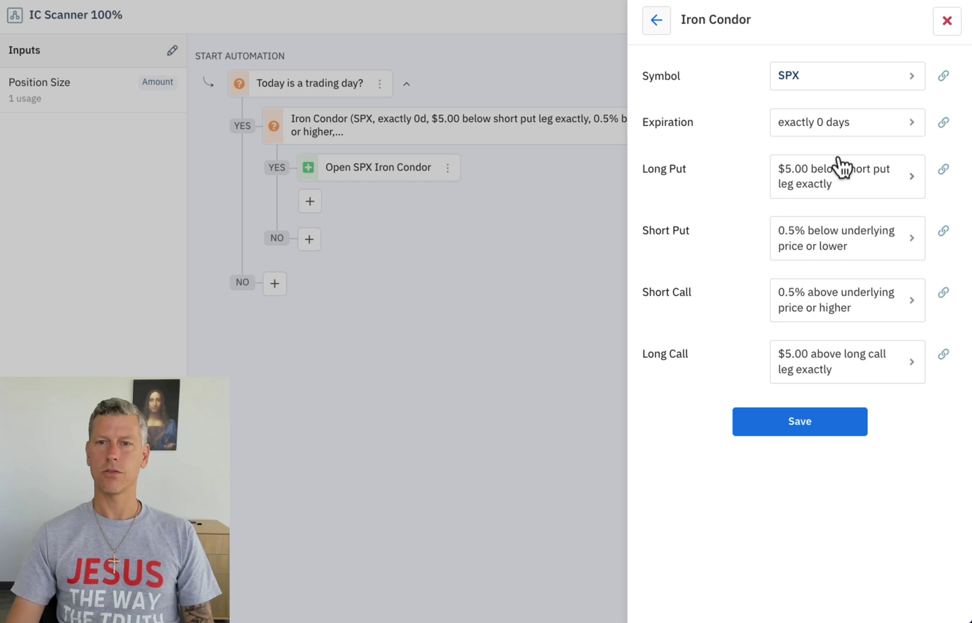
- Change the short put rule from 0.5% to 0.4% below the underlying
click(857, 240)
click(719, 103)
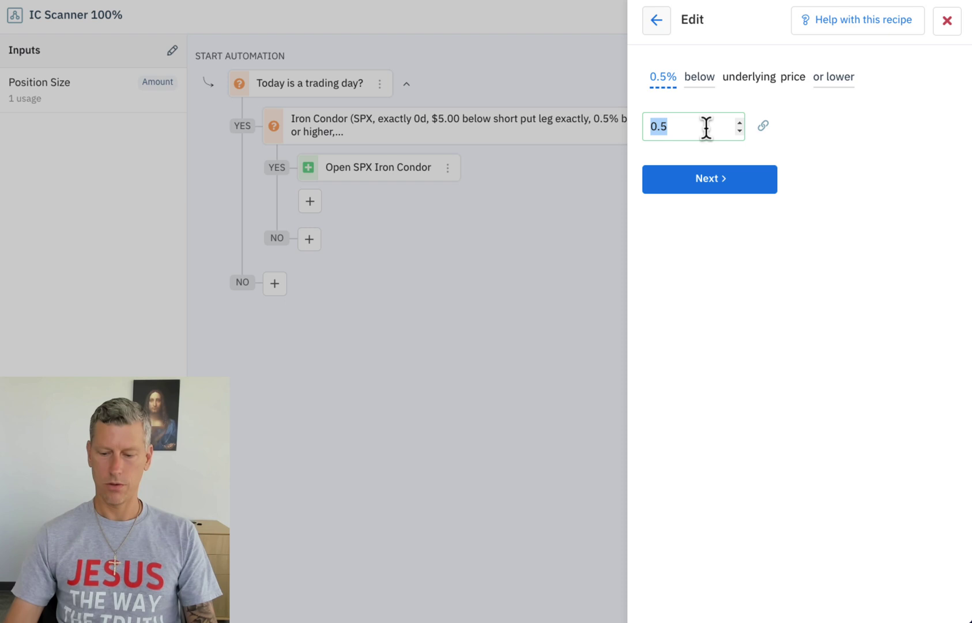
key(BackSpace)
text(.4)
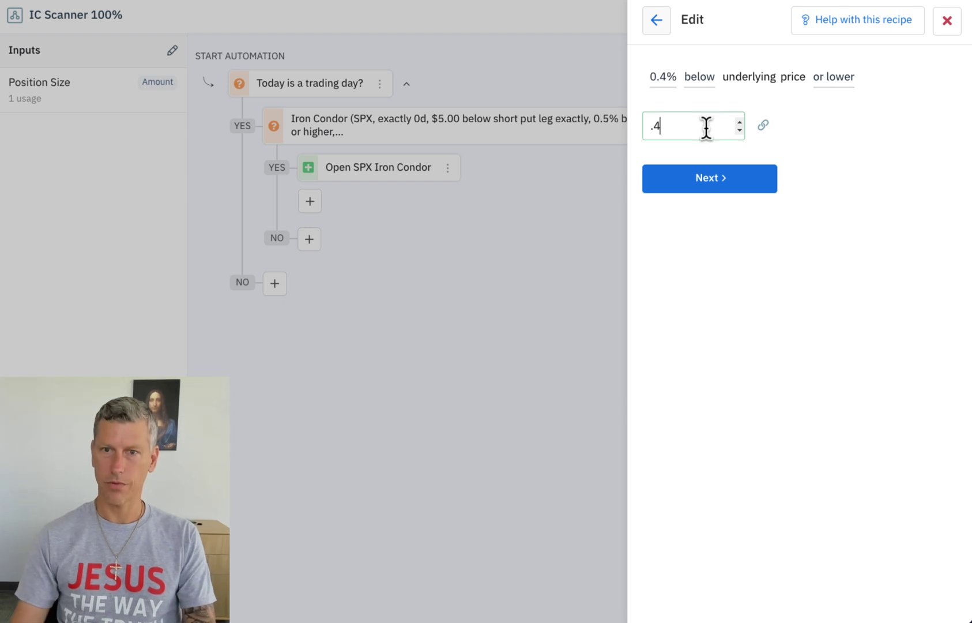
click(718, 187)
click(722, 188)
click(732, 190)
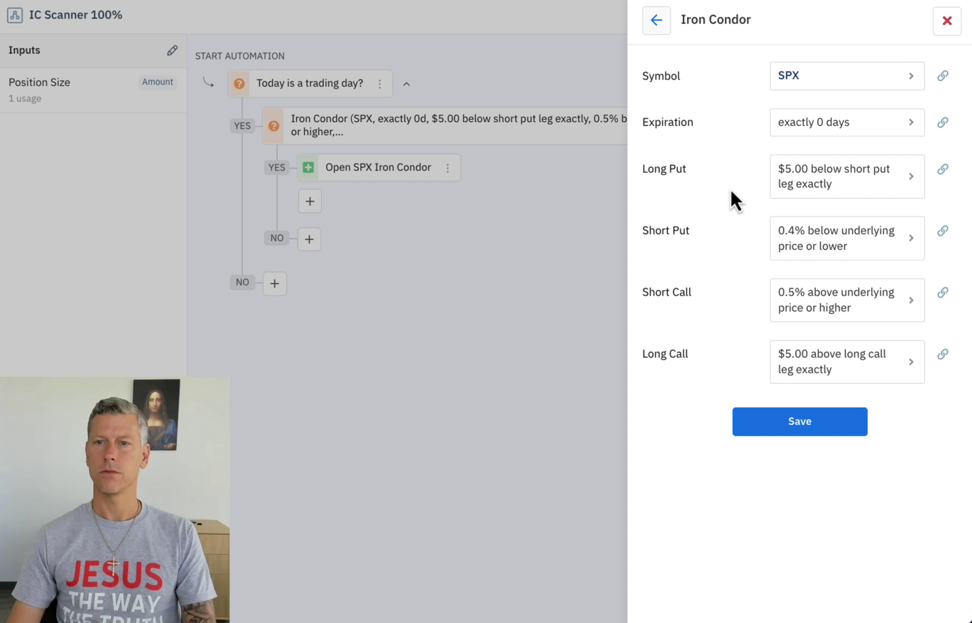
- Change the short call rule from 0.5% to 0.4% above the underlying
click(848, 303)
click(763, 118)
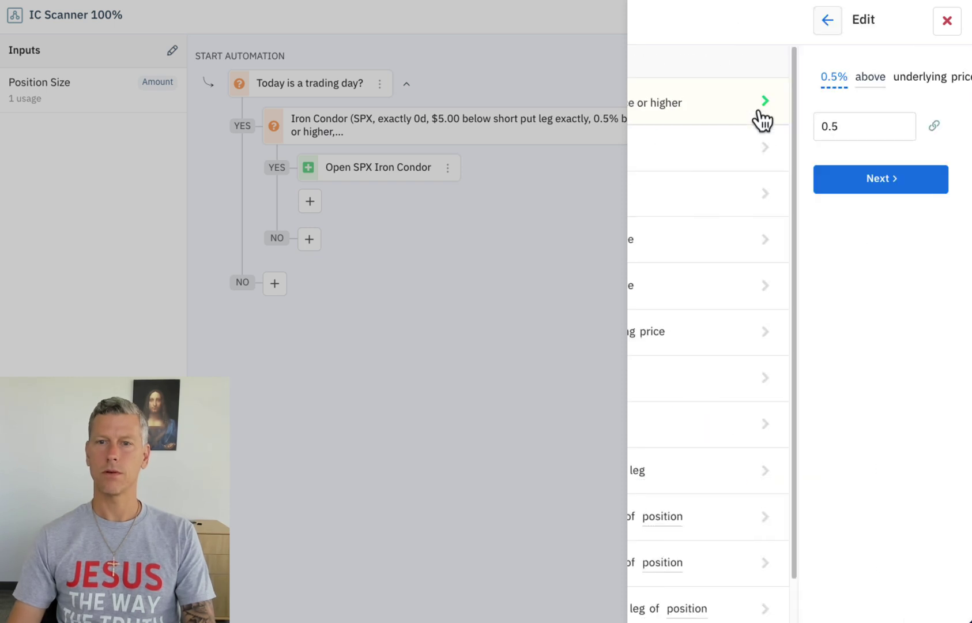
key(BackSpace)
text(.4)
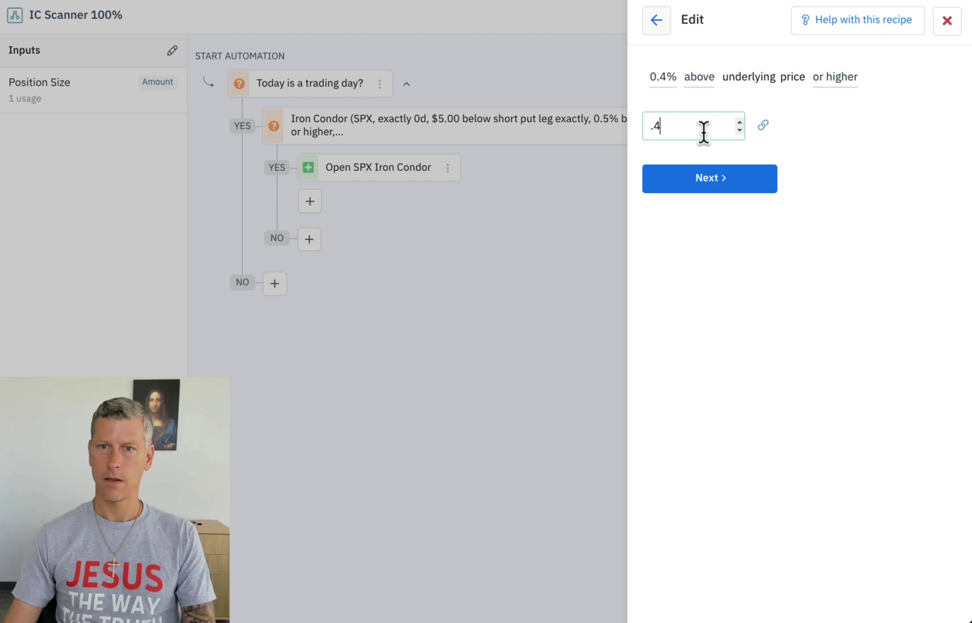
click(717, 188)
click(720, 189)
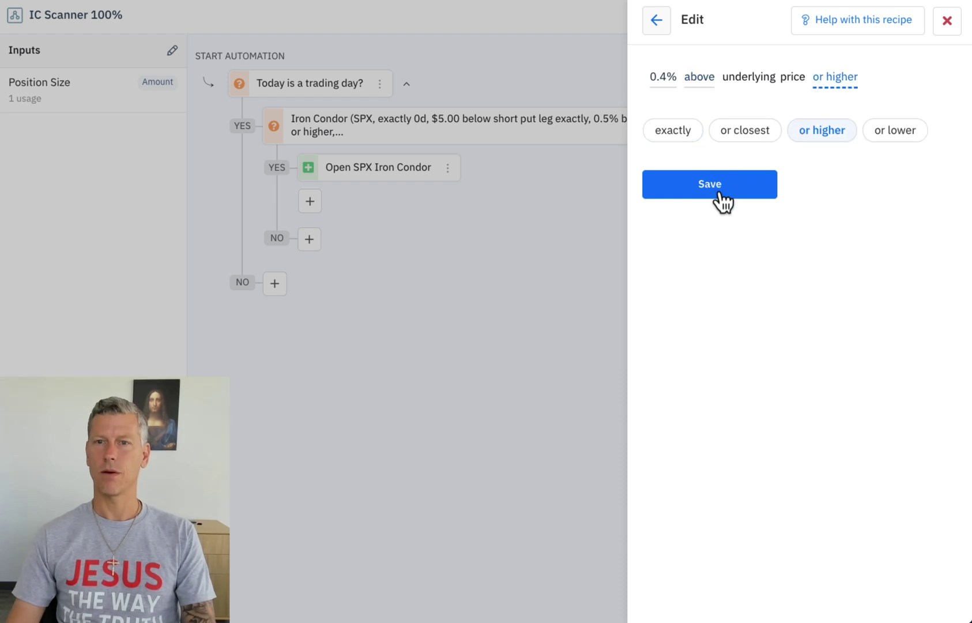
click(734, 190)
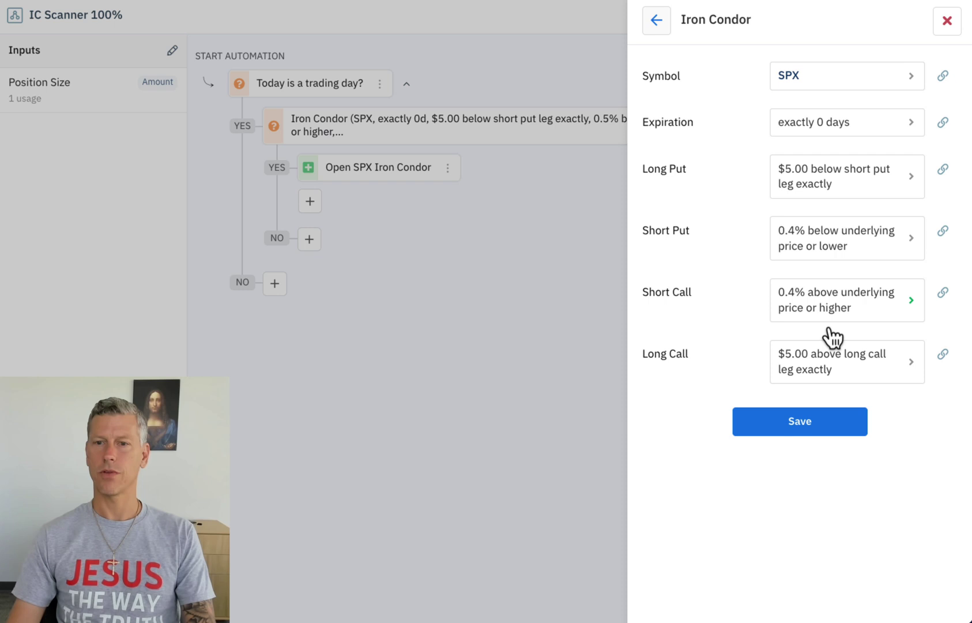
- Save the 0.4% iron condor with a reward/risk above 100% threshold and save the decision
click(800, 432)
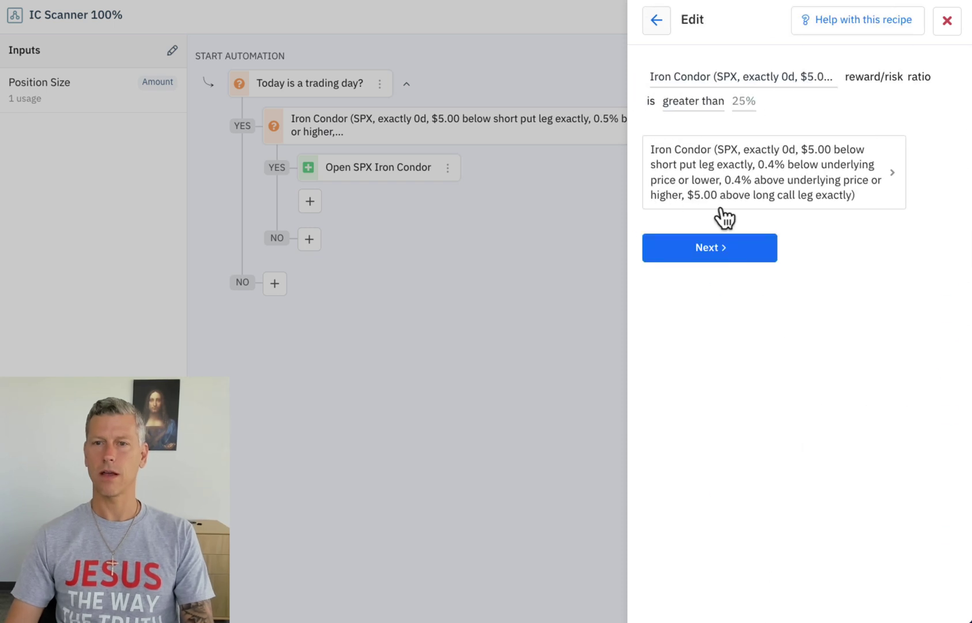
click(720, 242)
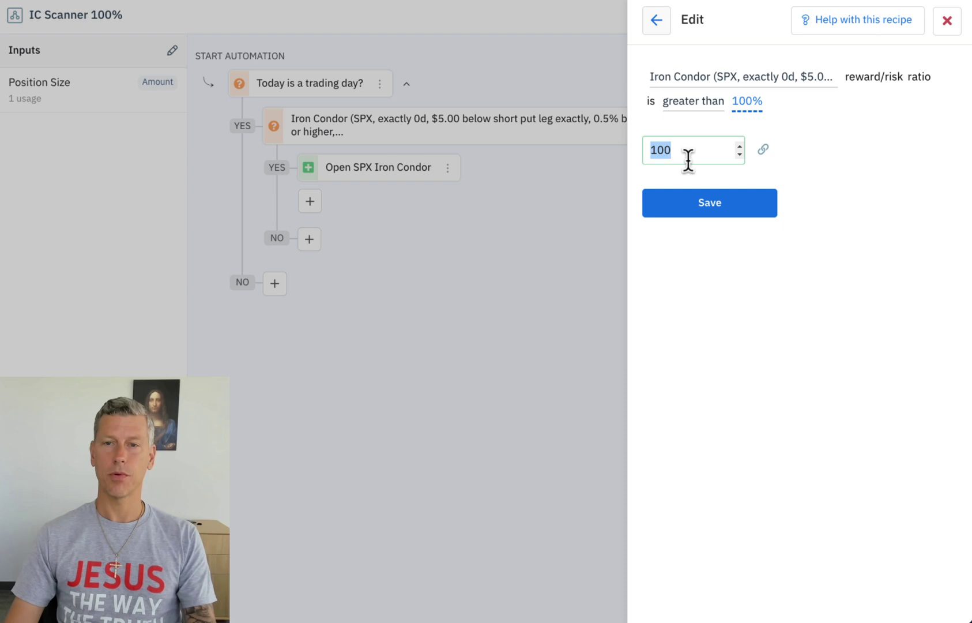
click(712, 211)
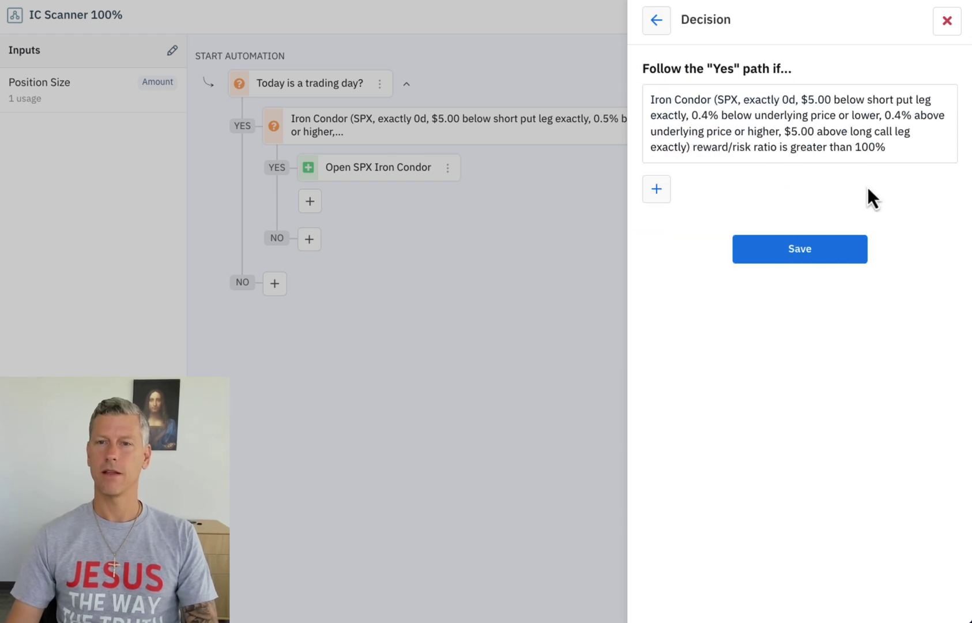
click(801, 249)
- Open the recent 0.4% SPX iron condor on the YES branch, sized by the Position Size input
click(344, 287)
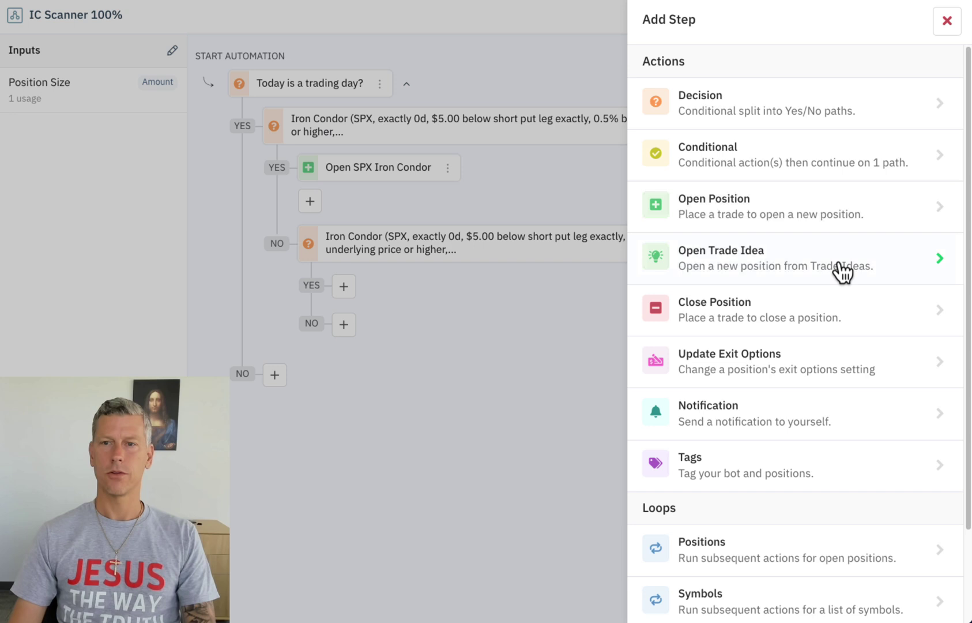
click(796, 213)
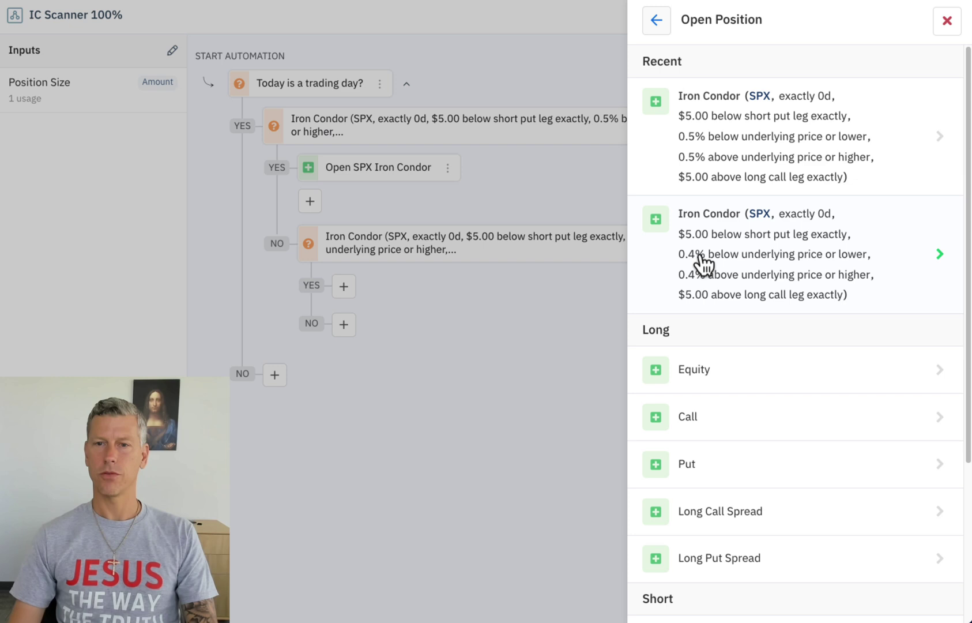
click(742, 265)
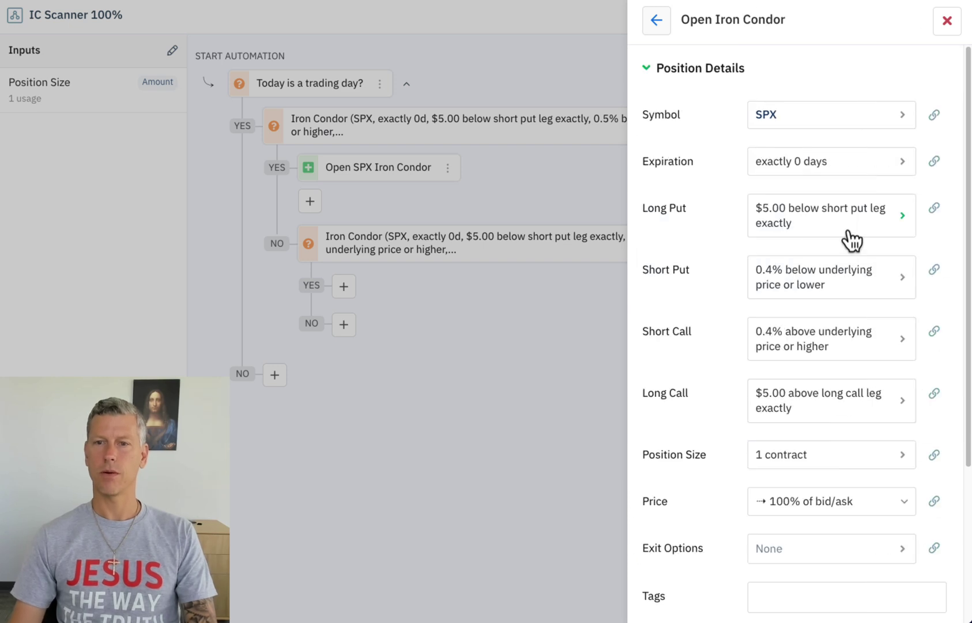
scroll(789, 414, down, 5)
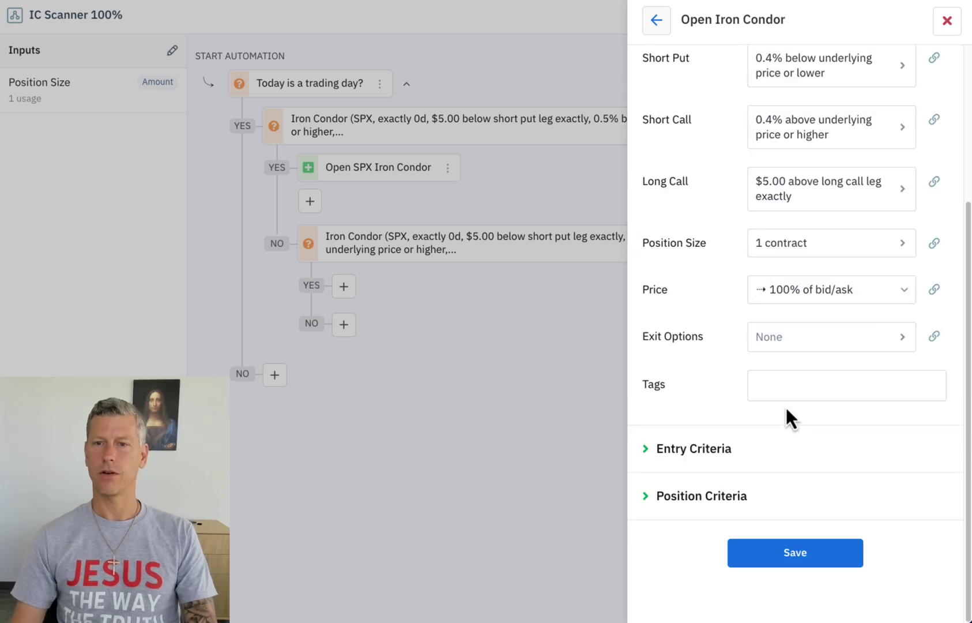
click(934, 247)
click(734, 166)
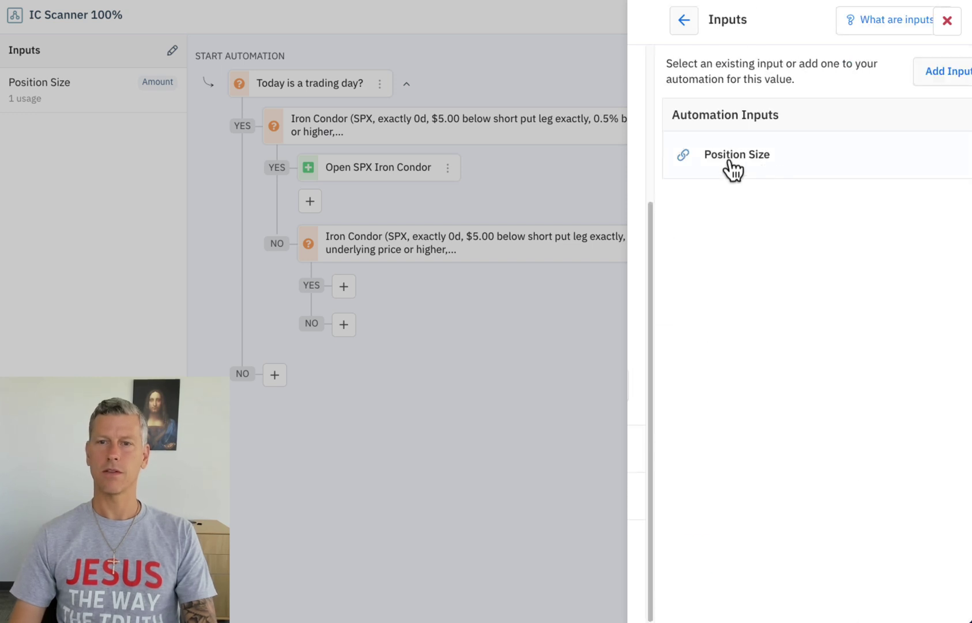
- Set the order's final price to $.05 slippage from mid
click(838, 293)
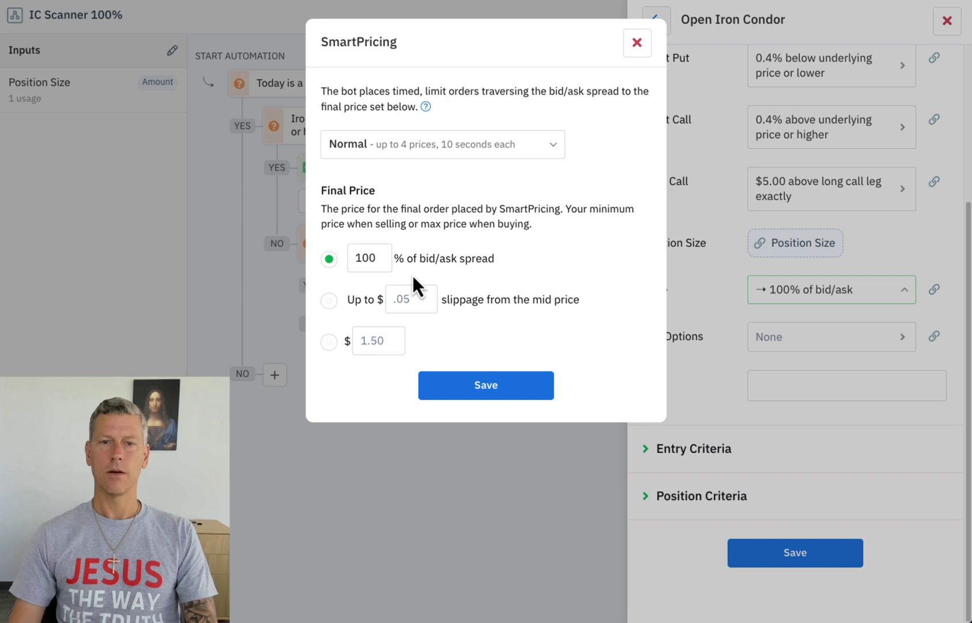
click(329, 300)
click(416, 297)
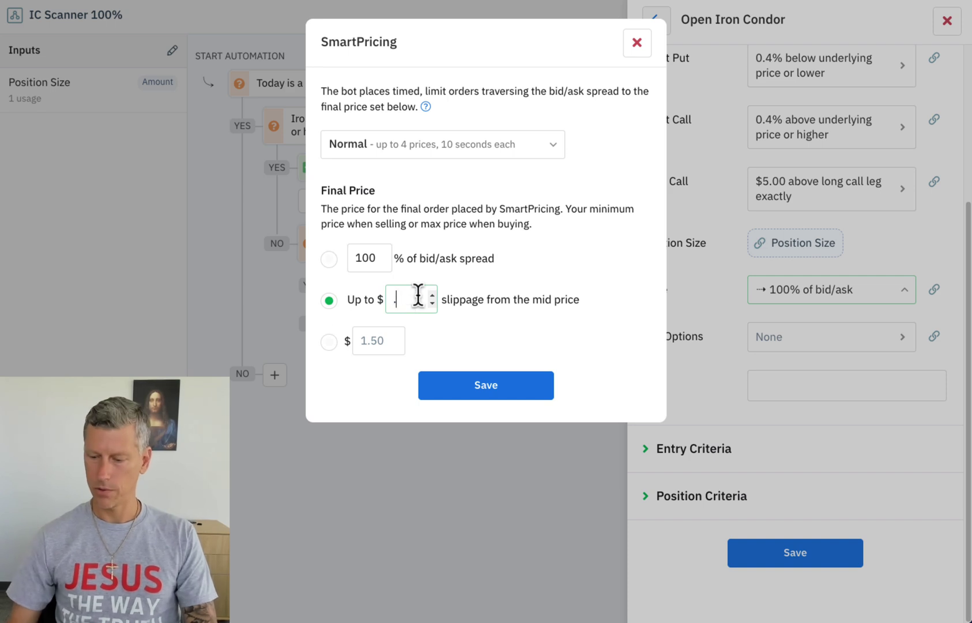
click(493, 391)
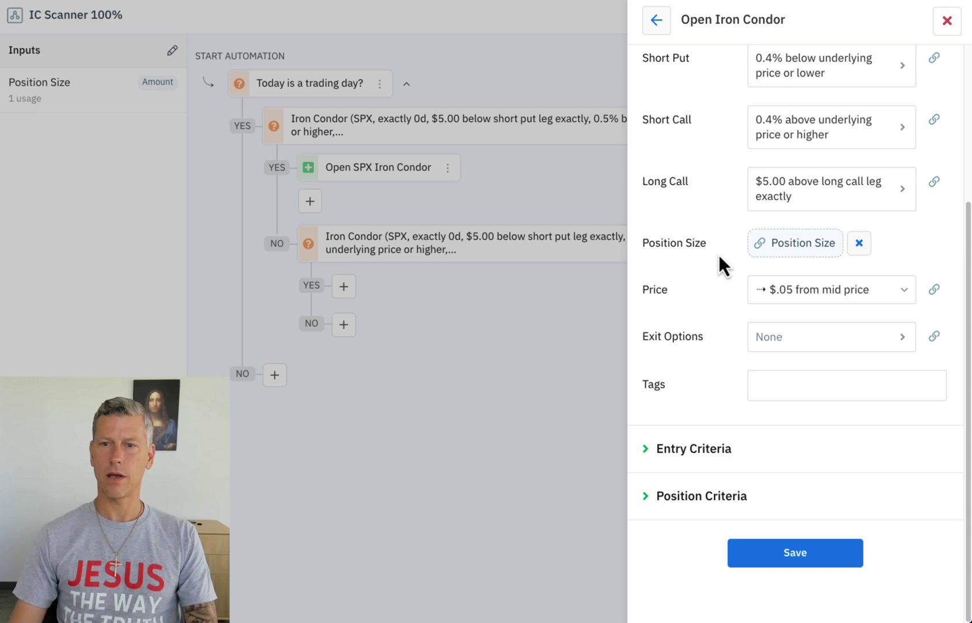
- Require available capital, one open position maximum and one new position per day
click(723, 455)
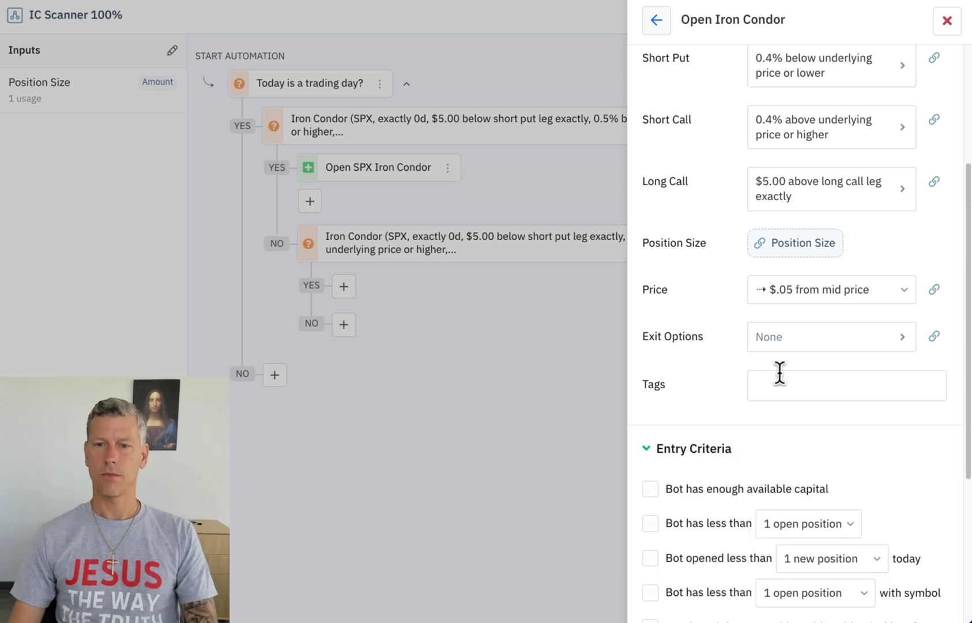
scroll(689, 326, down, 4)
click(696, 276)
click(695, 316)
click(700, 346)
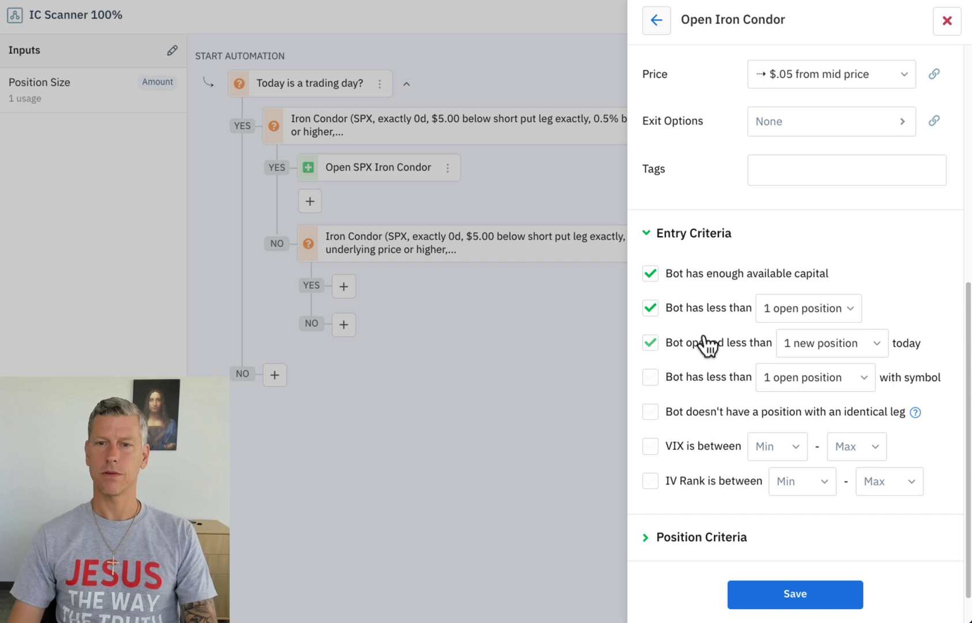
scroll(715, 329, down, 1)
- Require a reward/risk ratio of at least 100 and save the Open SPX Iron Condor order
click(679, 496)
scroll(750, 337, down, 2)
scroll(747, 328, down, 6)
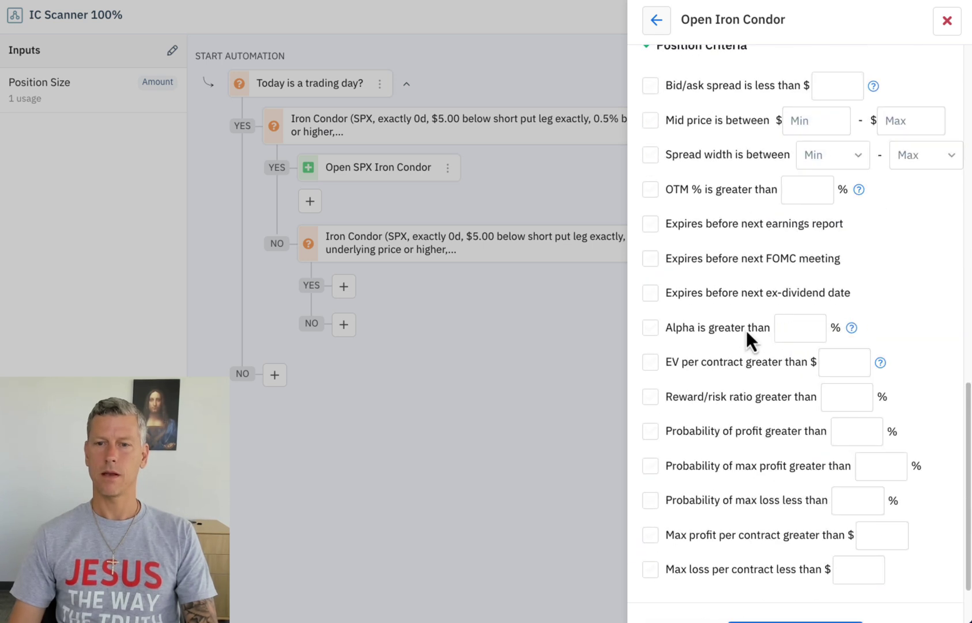
click(680, 395)
click(829, 387)
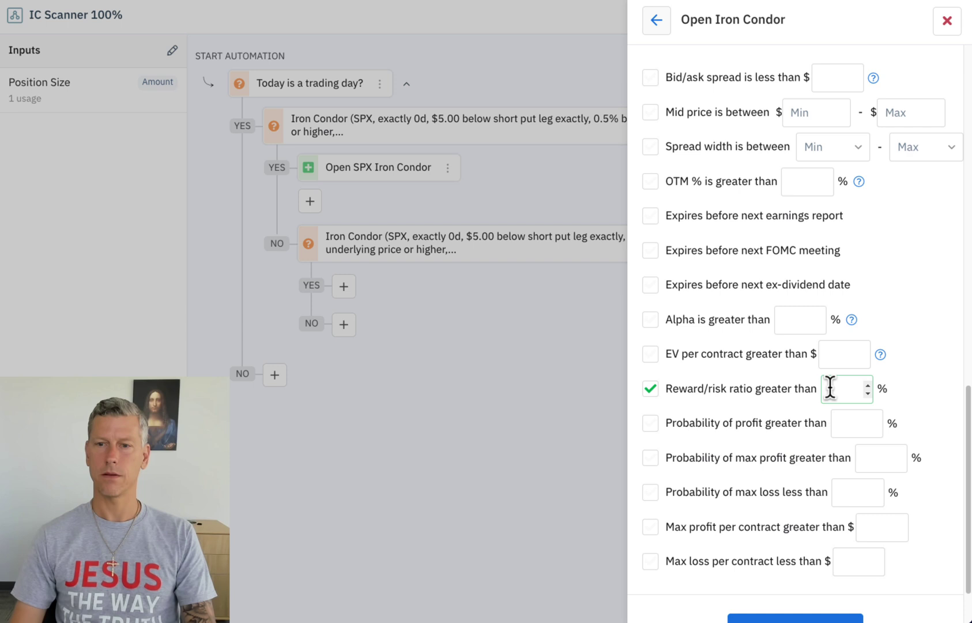
text(100)
scroll(853, 392, down, 2)
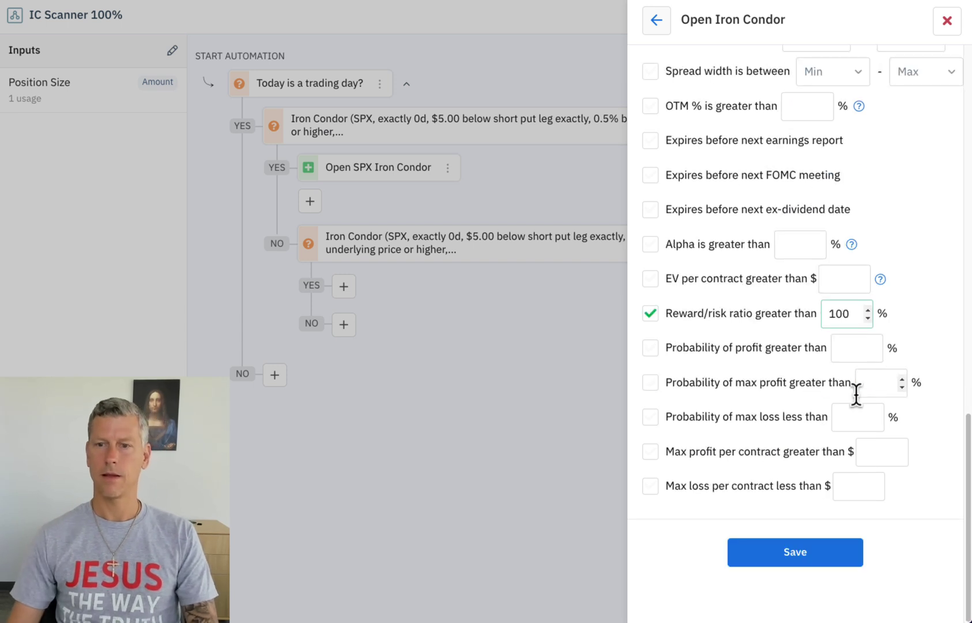
click(785, 558)
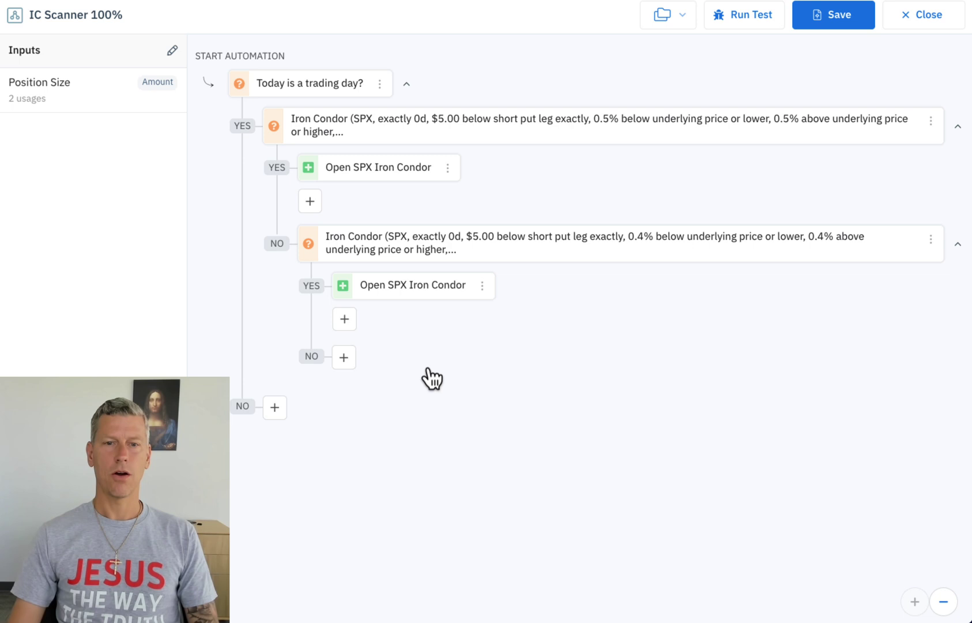
- Add a reward/risk decision on the NO path, based on the recent 0.4% iron condor
click(344, 358)
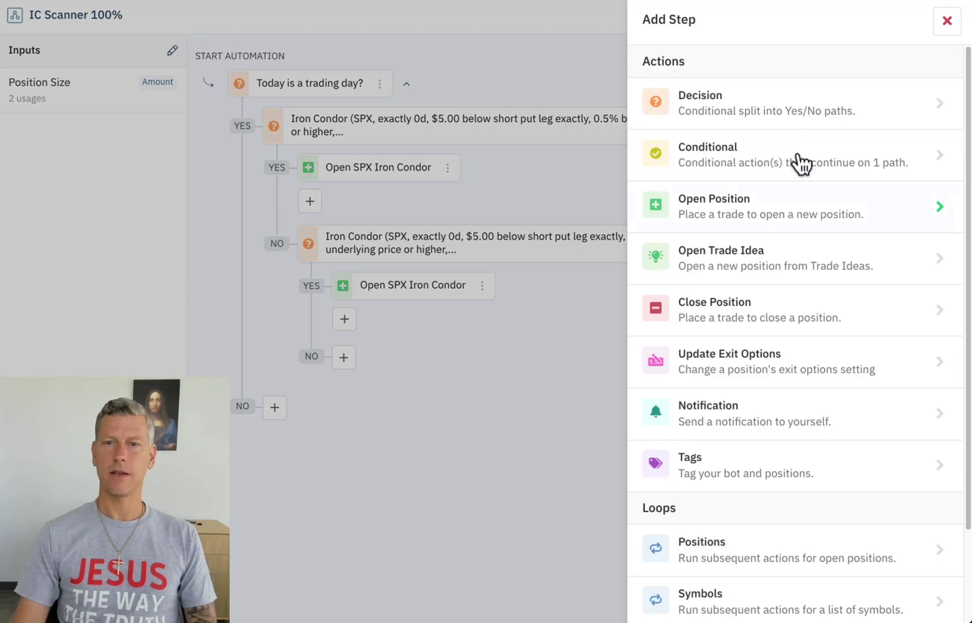
click(806, 110)
scroll(807, 173, down, 1)
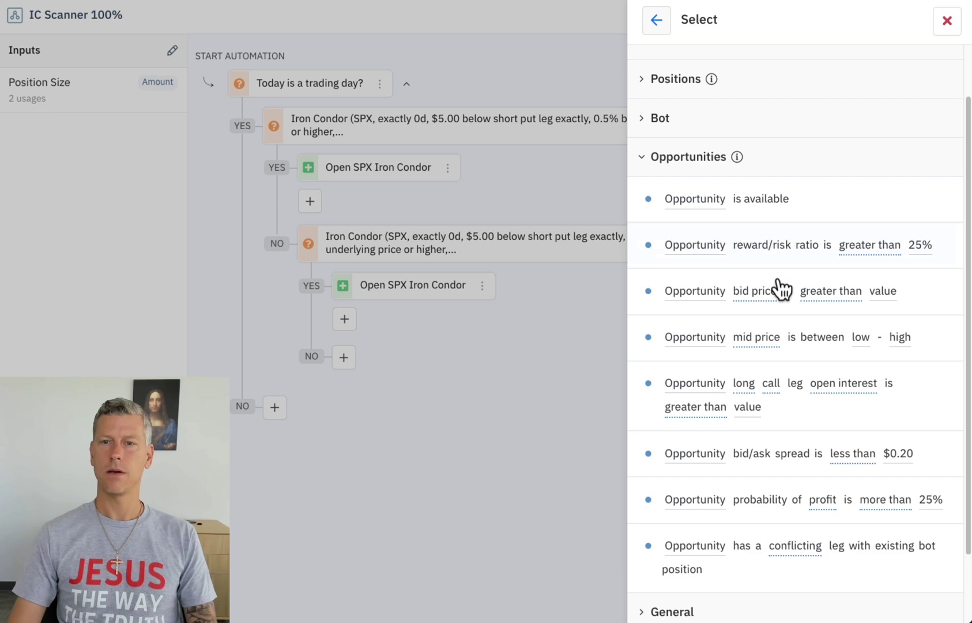
click(793, 256)
click(816, 135)
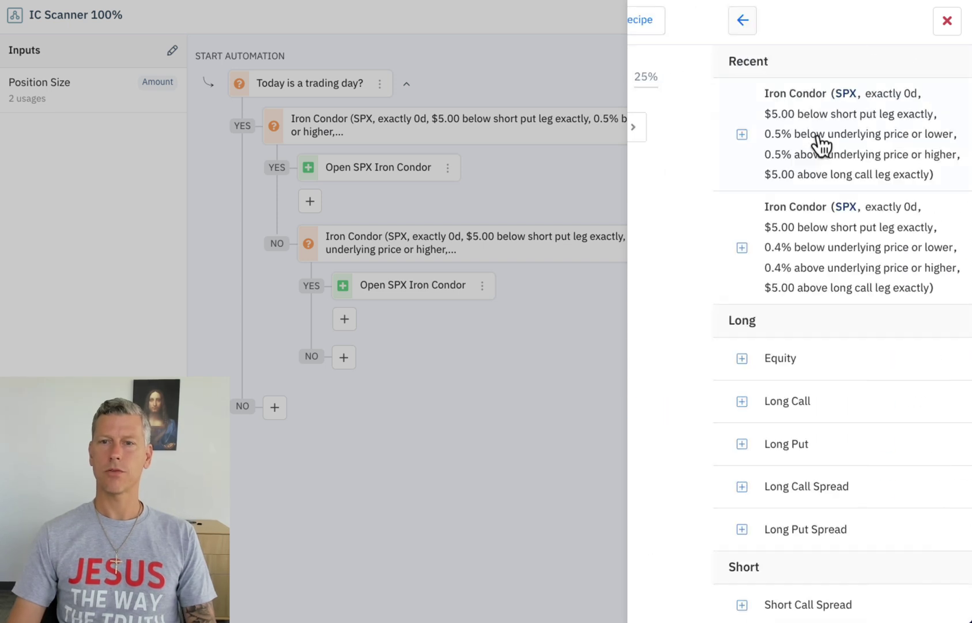
click(836, 268)
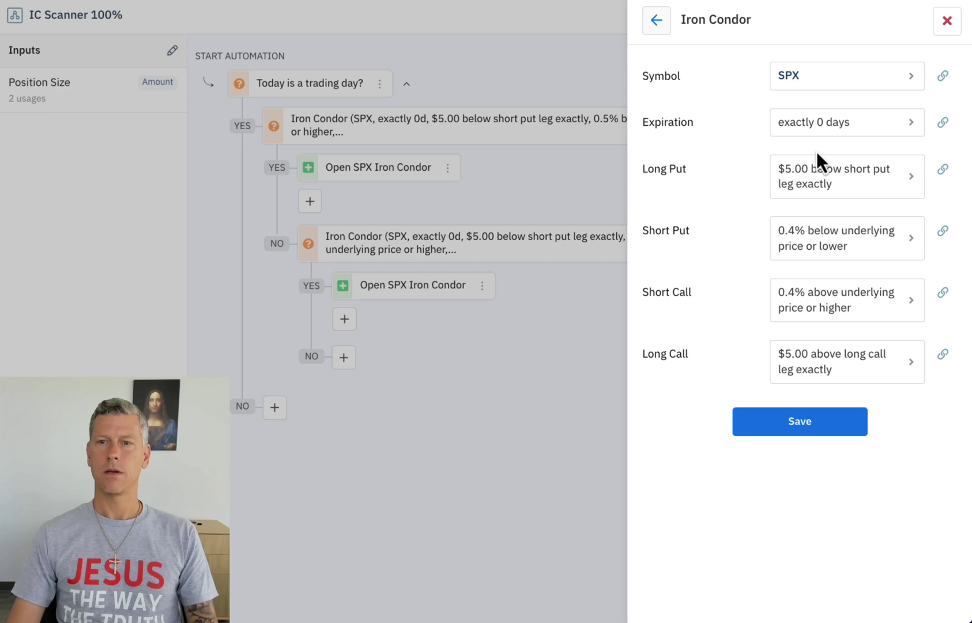
- Set the short put to 0.3% below the underlying
click(834, 244)
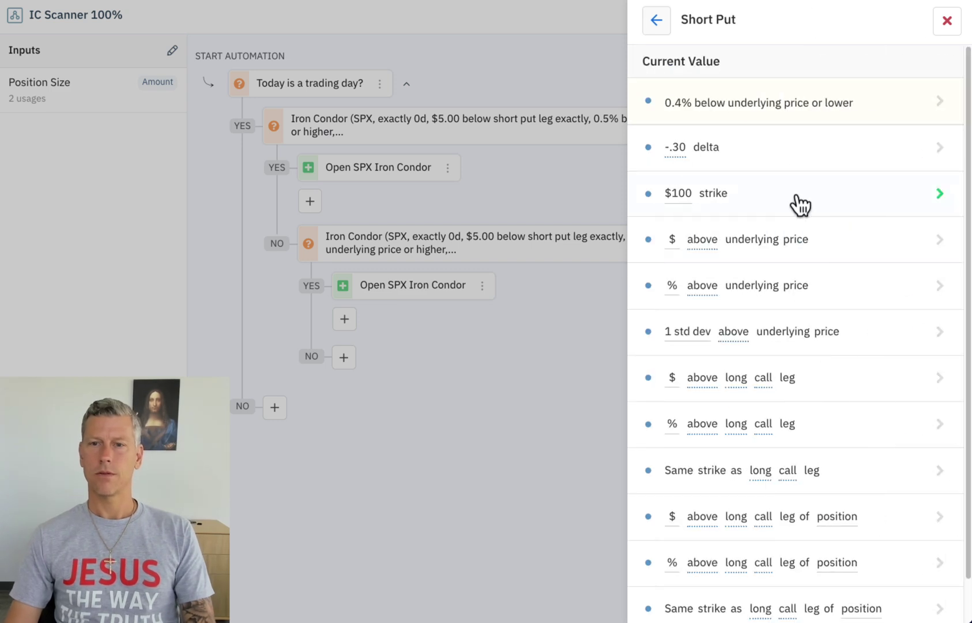
click(720, 113)
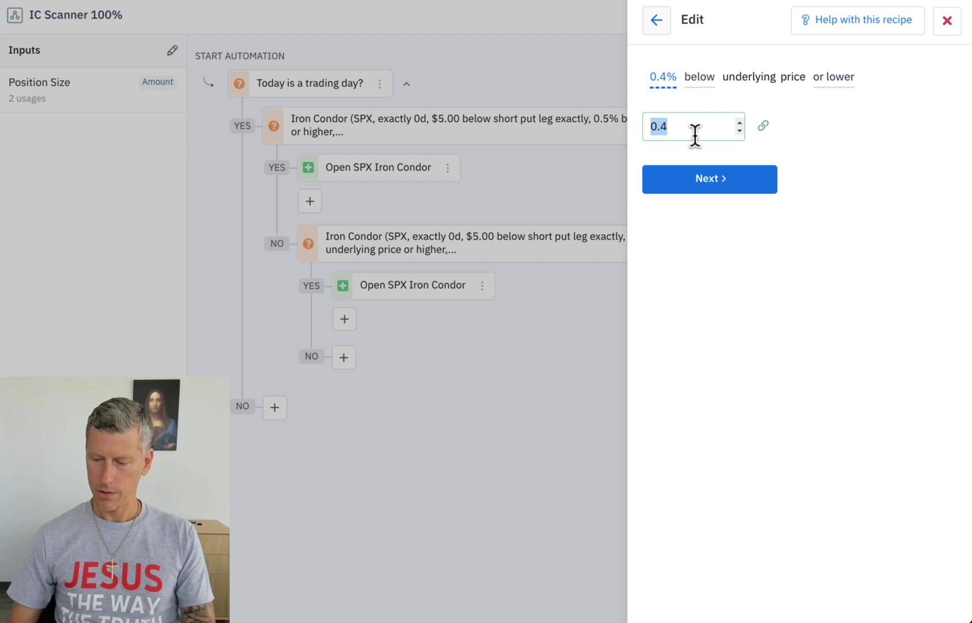
text(.3)
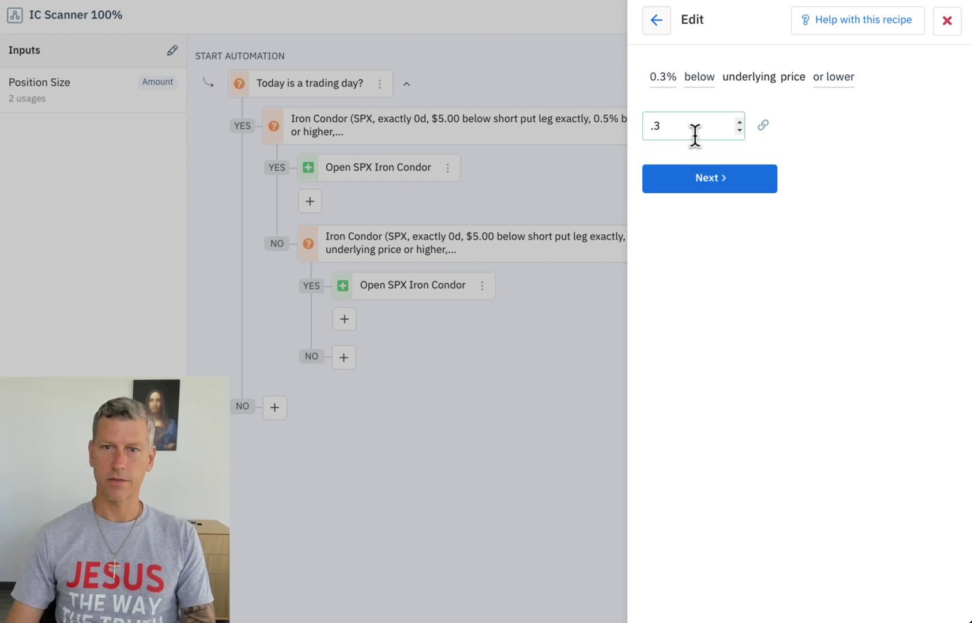
click(716, 188)
click(755, 199)
click(733, 195)
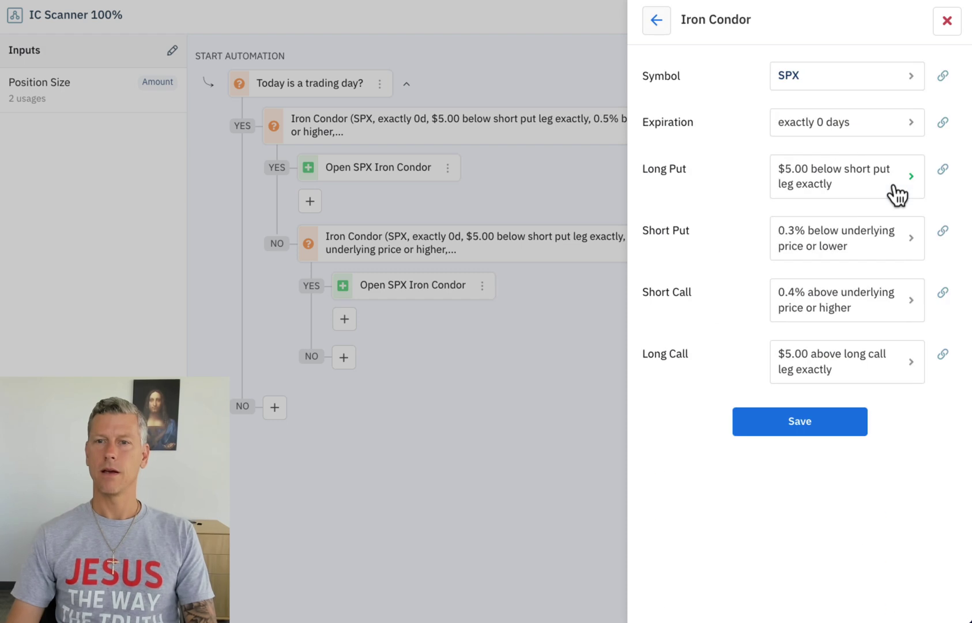
- Set the short call to 0.3% above the underlying
click(846, 320)
click(792, 107)
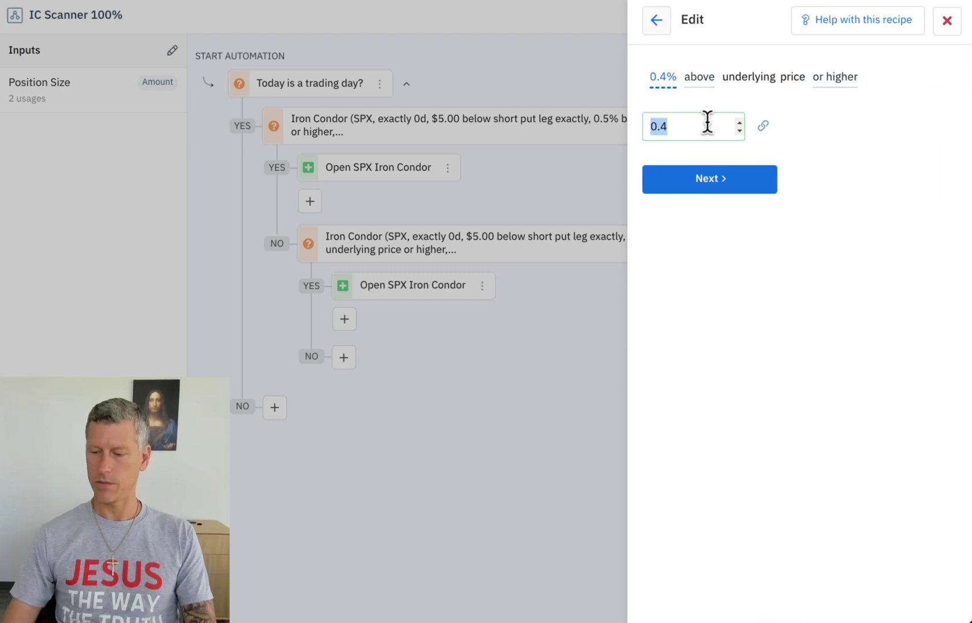
key(BackSpace)
text(.3)
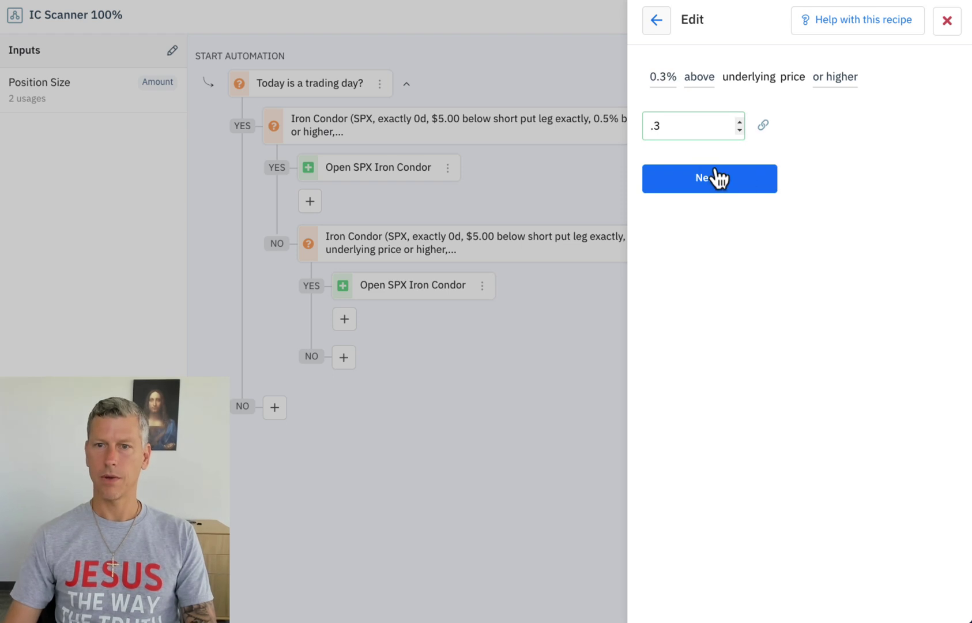
click(716, 179)
click(713, 194)
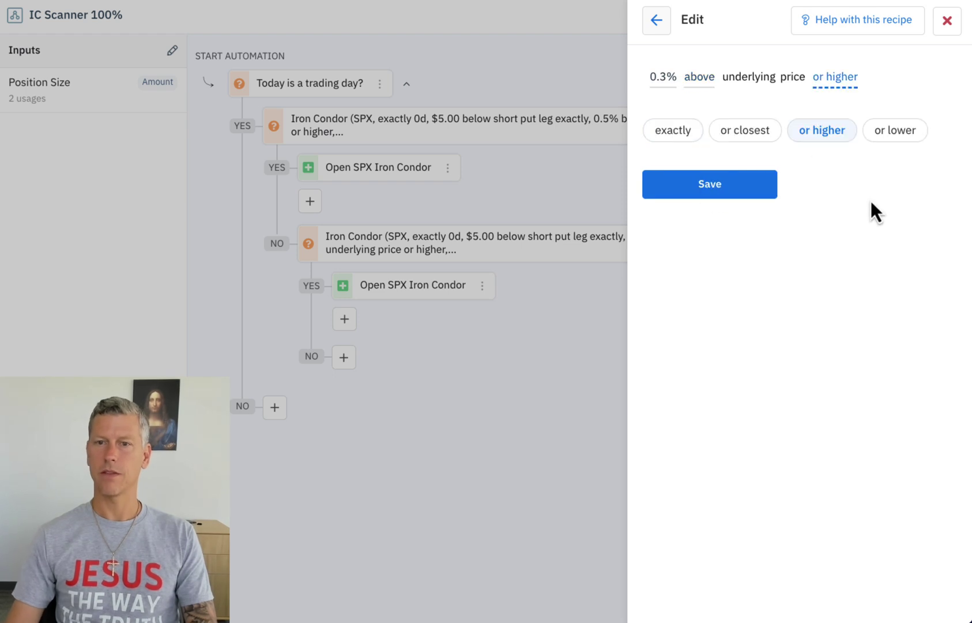
click(710, 183)
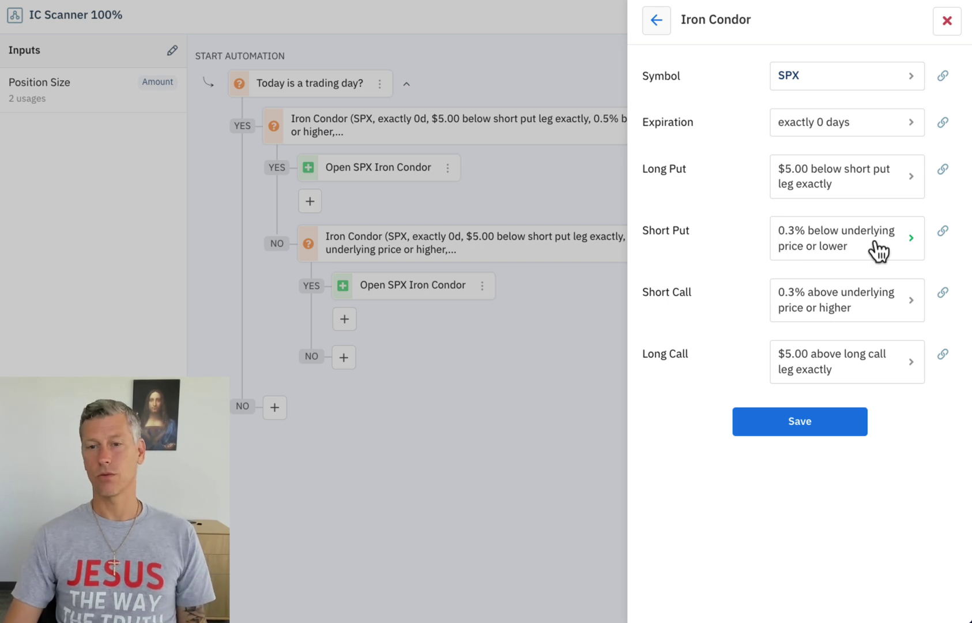
- Save the 0.3% iron condor and set the reward/risk threshold to greater than 100
click(789, 424)
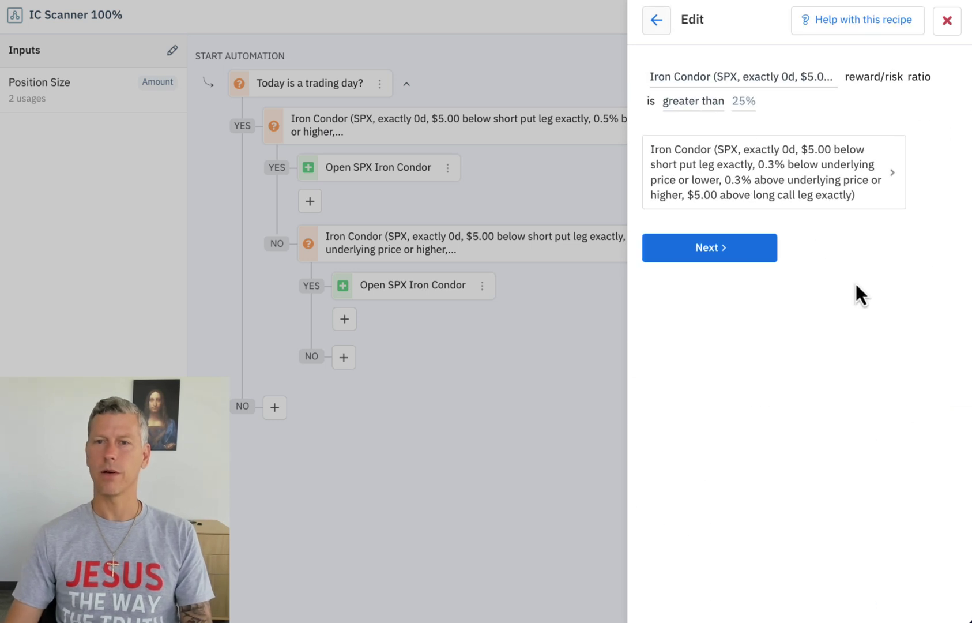
click(724, 250)
click(715, 217)
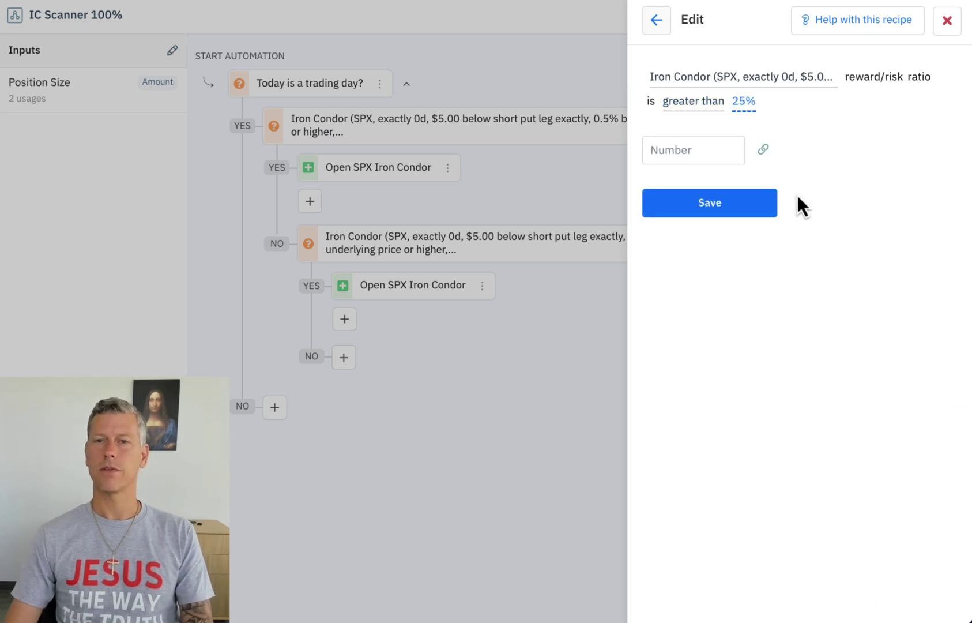
click(649, 149)
text(100)
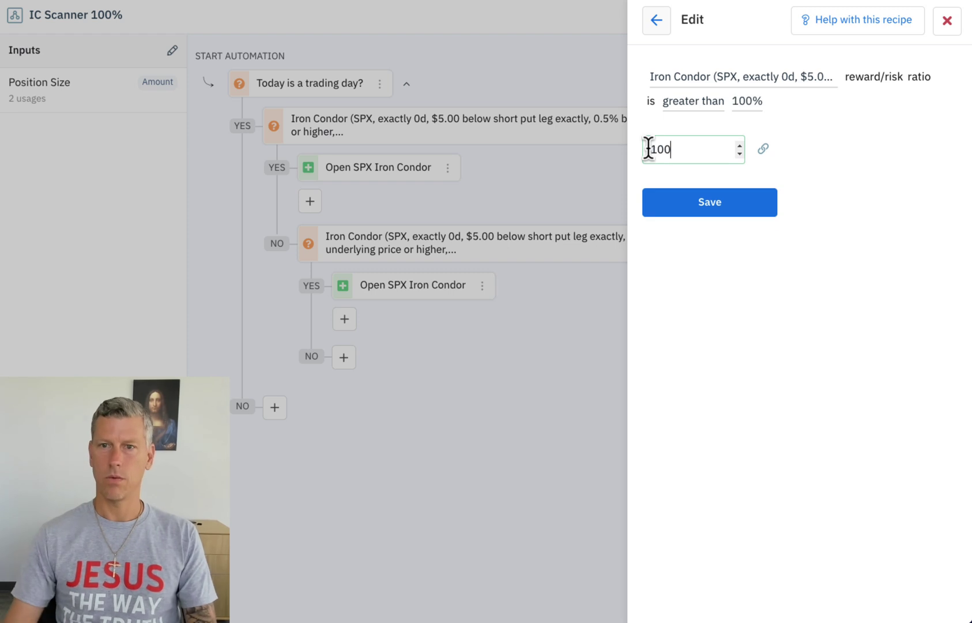
click(715, 207)
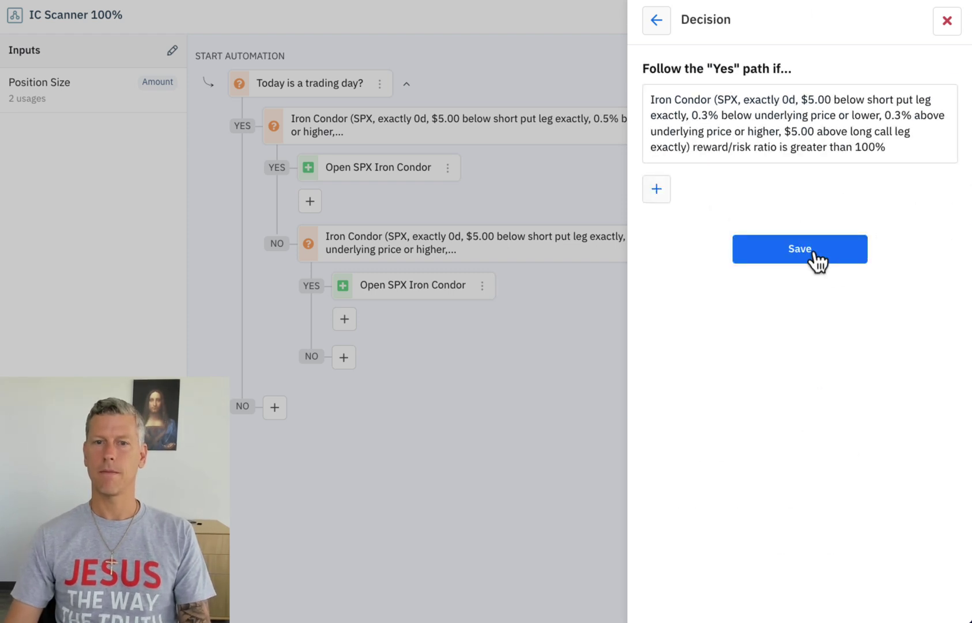
- Save the 0.3% decision and open the recent 0.3% iron condor on YES, sized by Position Size
click(812, 260)
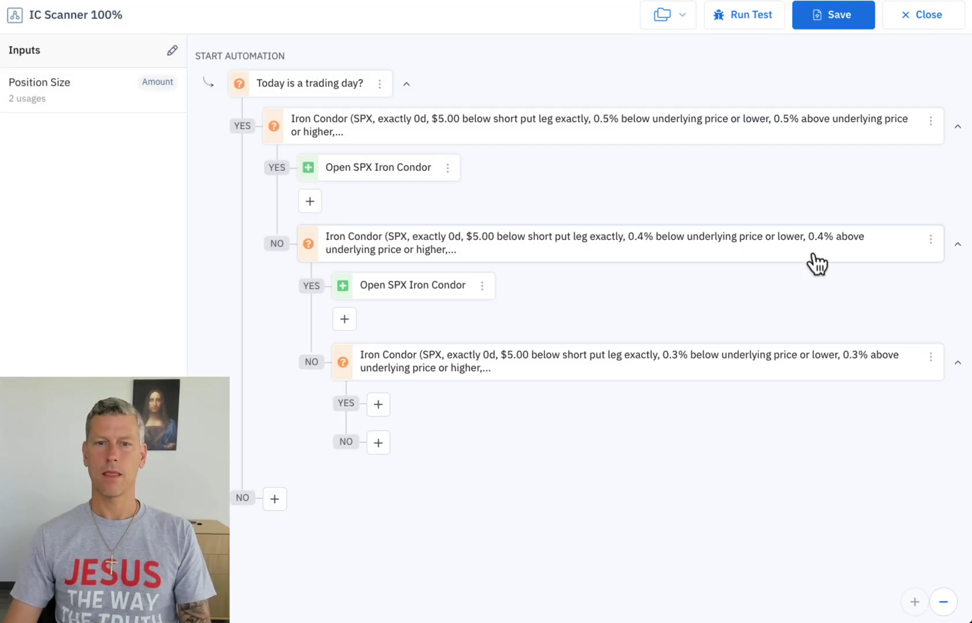
click(379, 404)
click(793, 211)
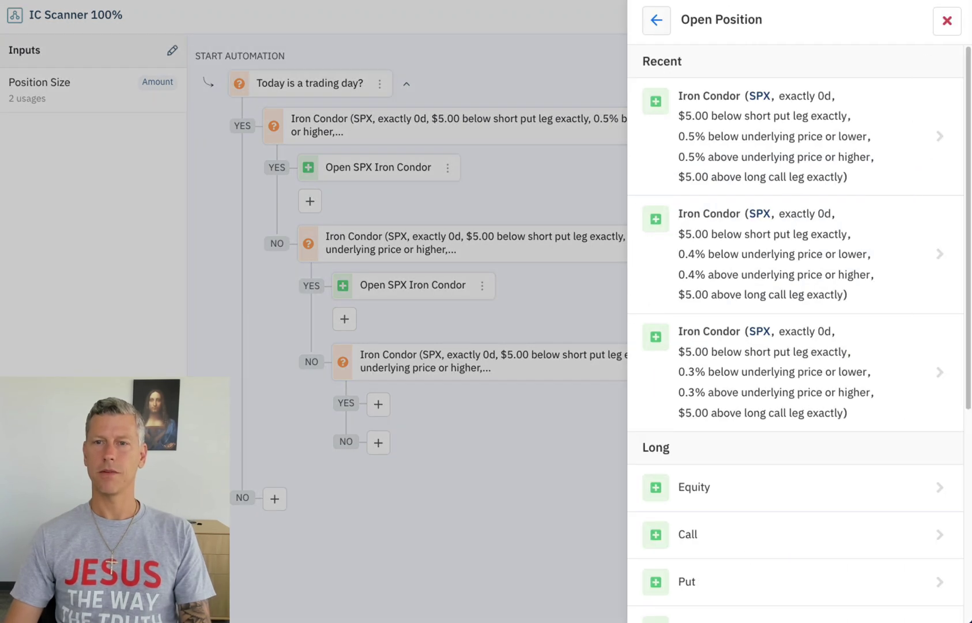
click(744, 397)
scroll(771, 294, down, 3)
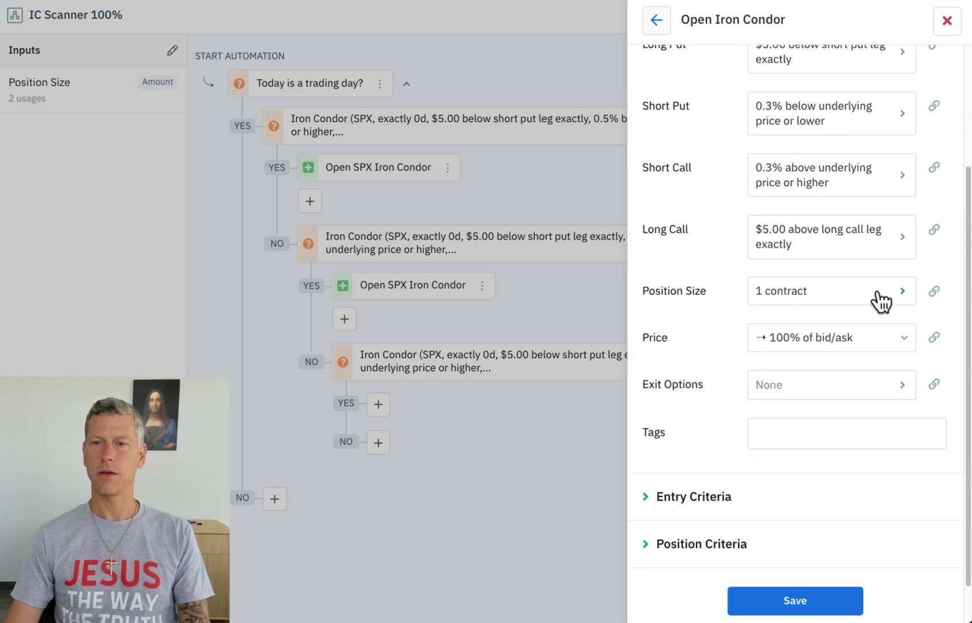
click(933, 290)
click(730, 173)
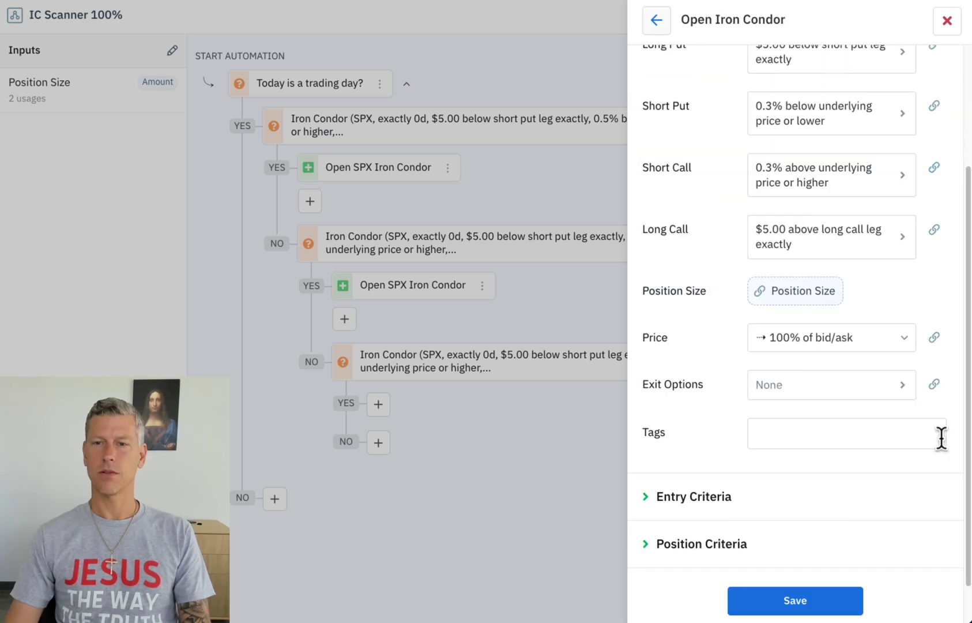
- Set the order's final price to $.05 slippage from mid
click(829, 343)
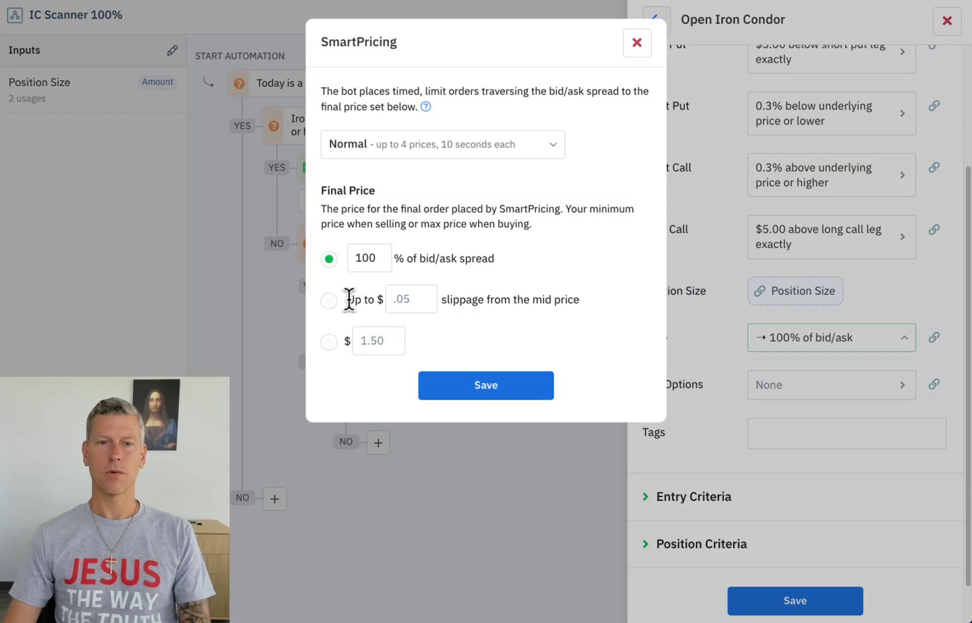
click(330, 300)
click(407, 298)
text(.)
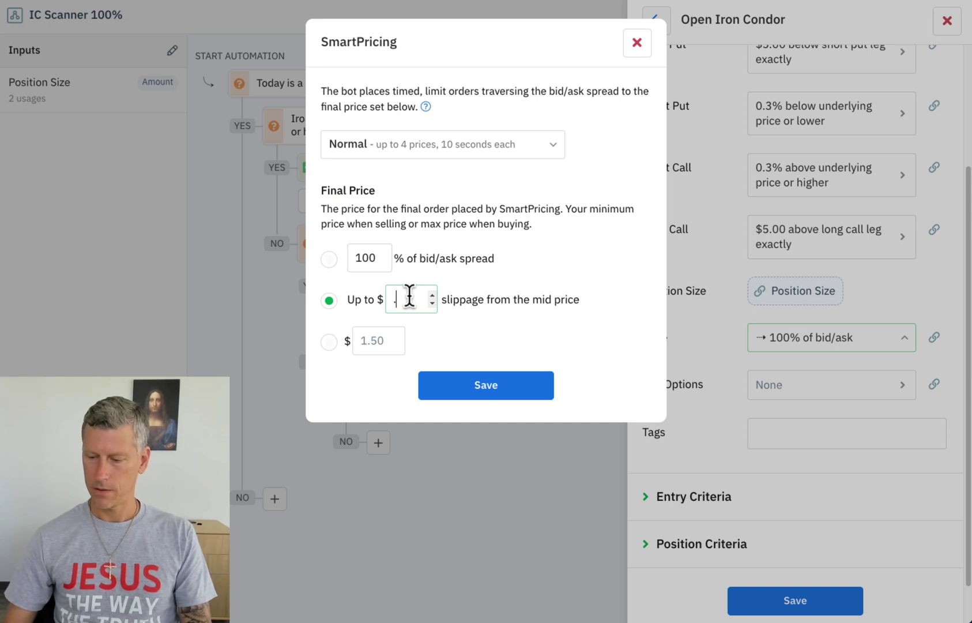
text(05)
click(496, 392)
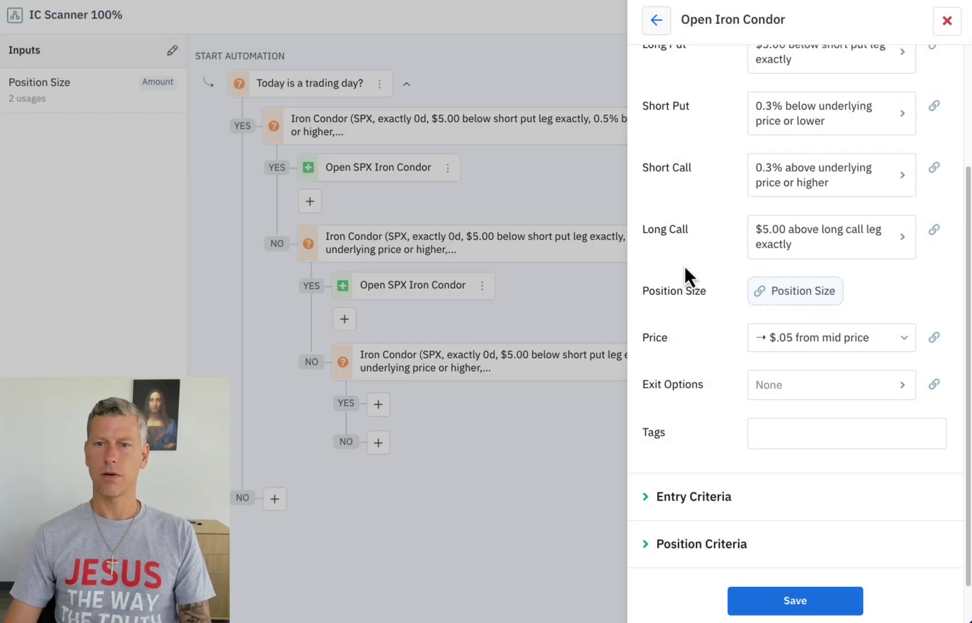
- Require enough available capital and fewer than 1 open position in the entry criteria
scroll(748, 447, down, 1)
click(707, 455)
scroll(706, 421, down, 3)
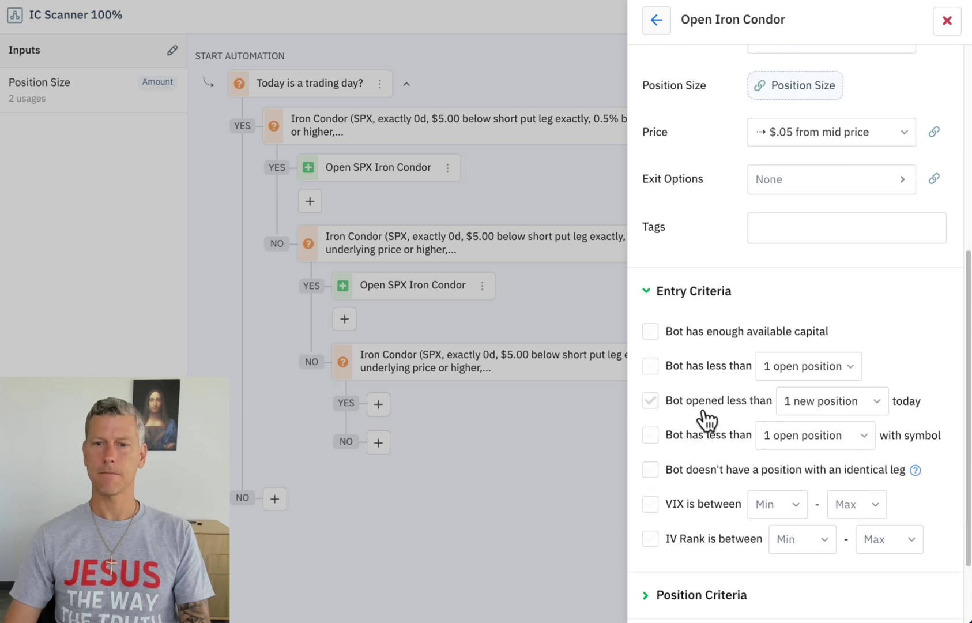
click(704, 377)
click(705, 402)
scroll(733, 311, down, 2)
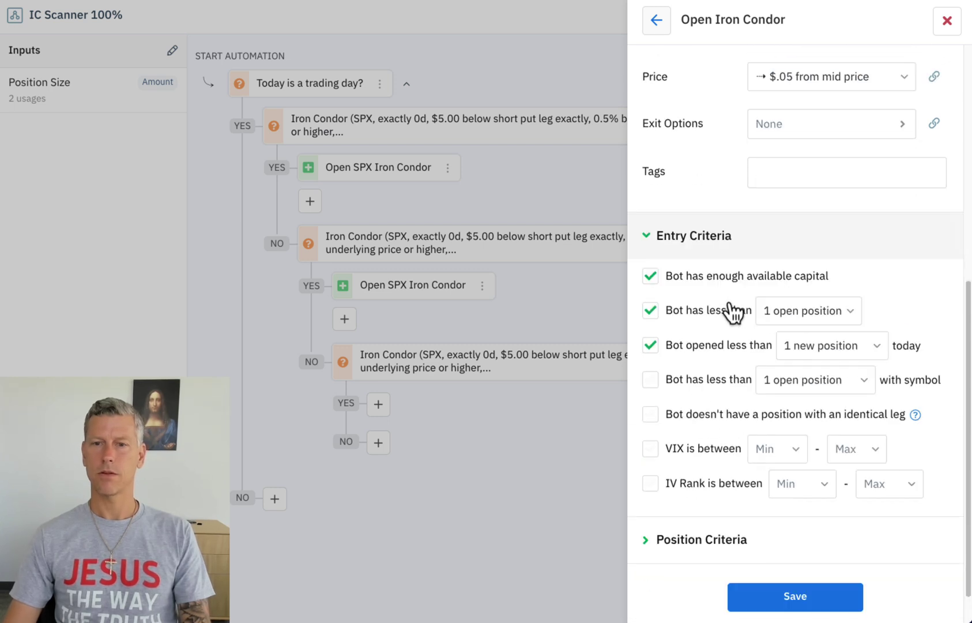
- Require a minimum reward/risk ratio of 100 and save the Open SPX Iron Condor action
click(692, 495)
scroll(759, 460, down, 8)
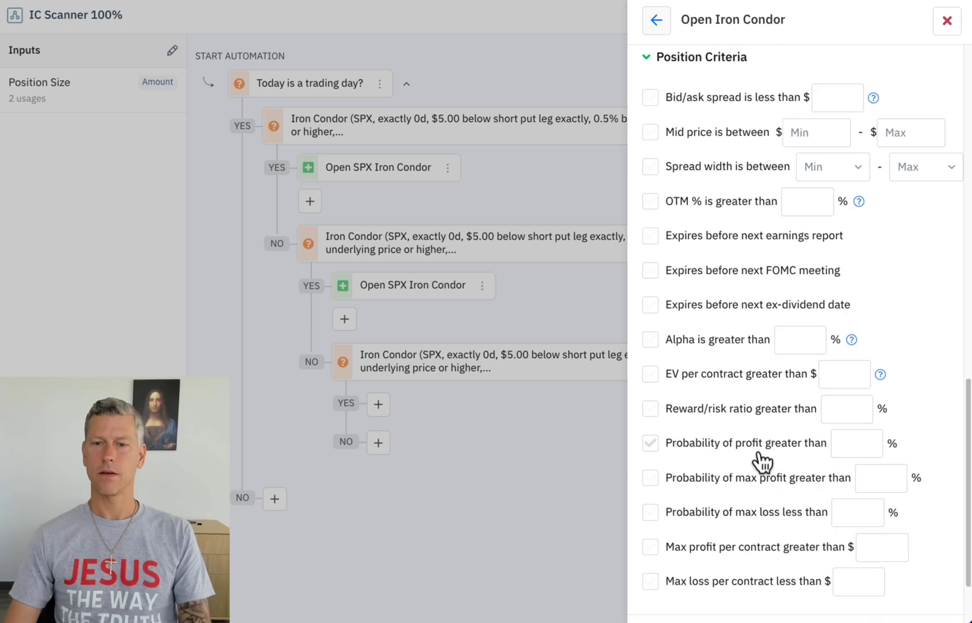
click(708, 408)
click(842, 407)
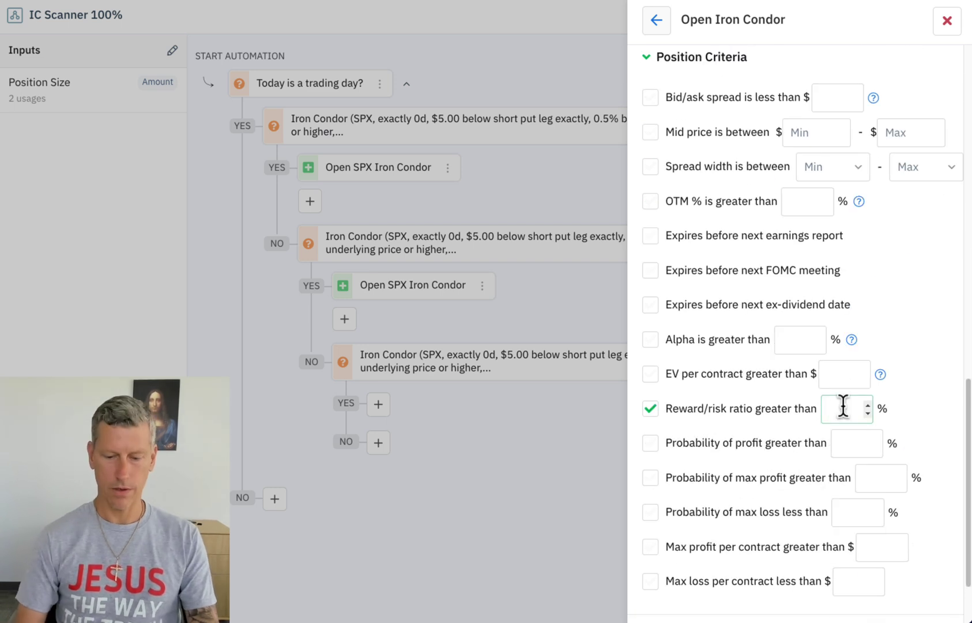
text(100)
scroll(839, 410, down, 2)
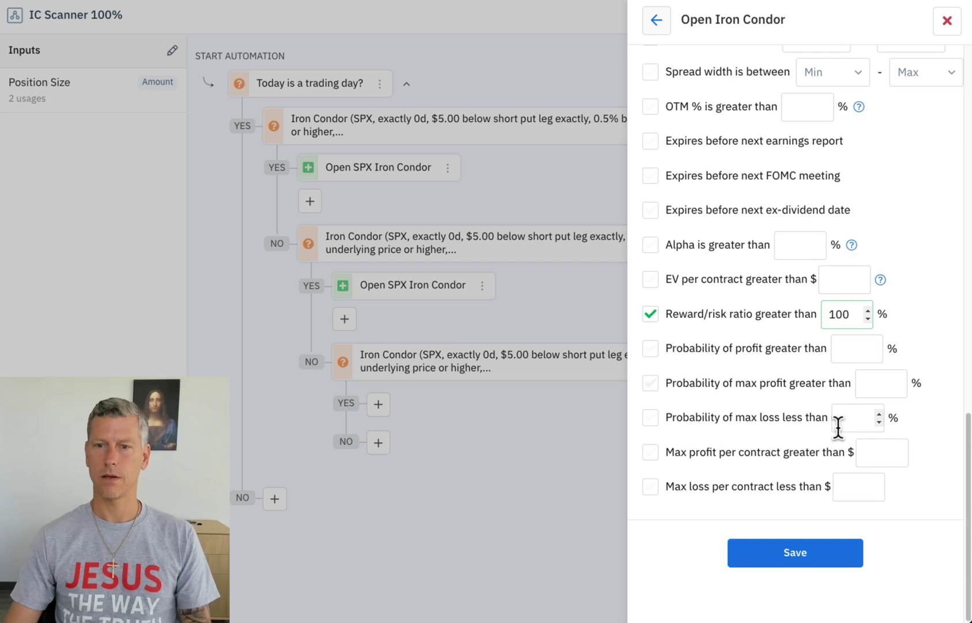
click(815, 556)
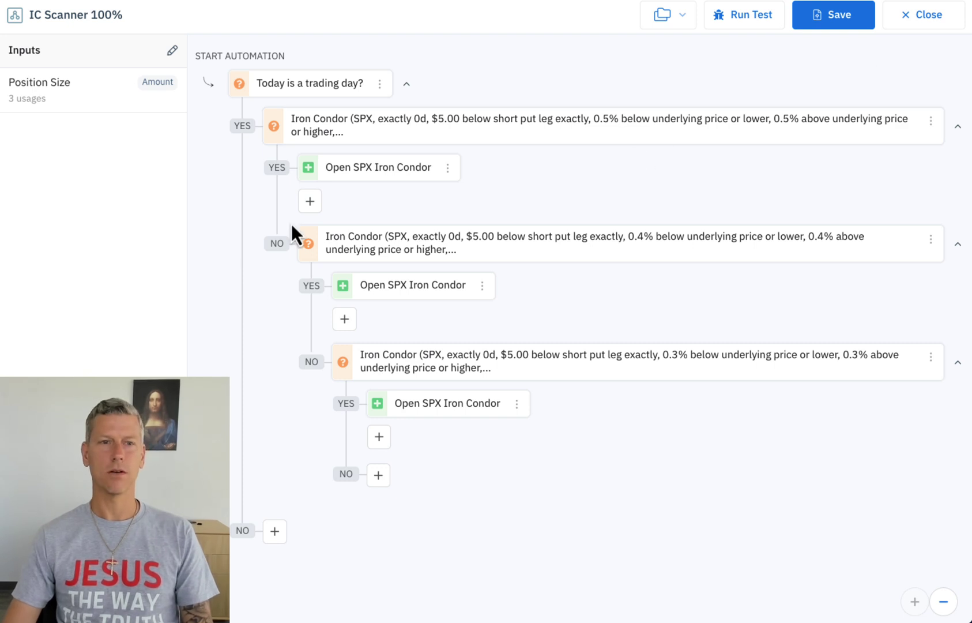
- Save the automation, set its schedule to Scanner and pick 12:00pm as the earliest market time
click(832, 18)
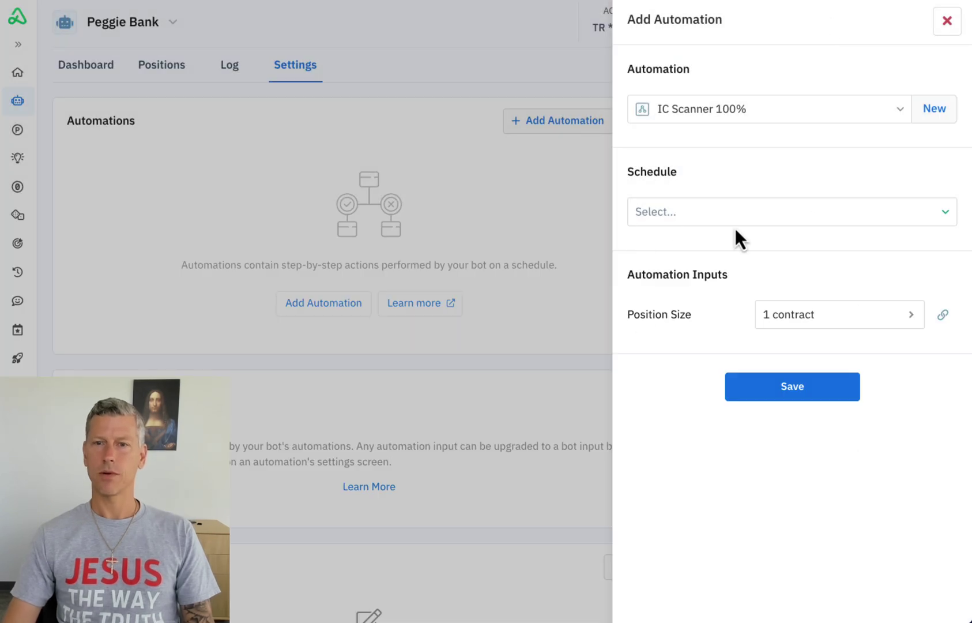
click(849, 212)
click(765, 277)
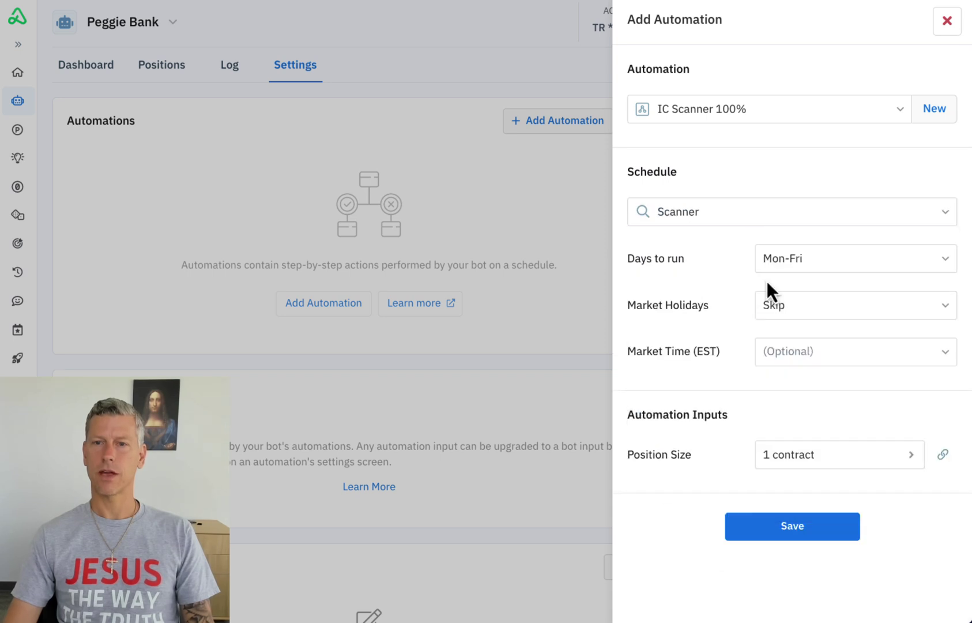
click(862, 359)
click(826, 403)
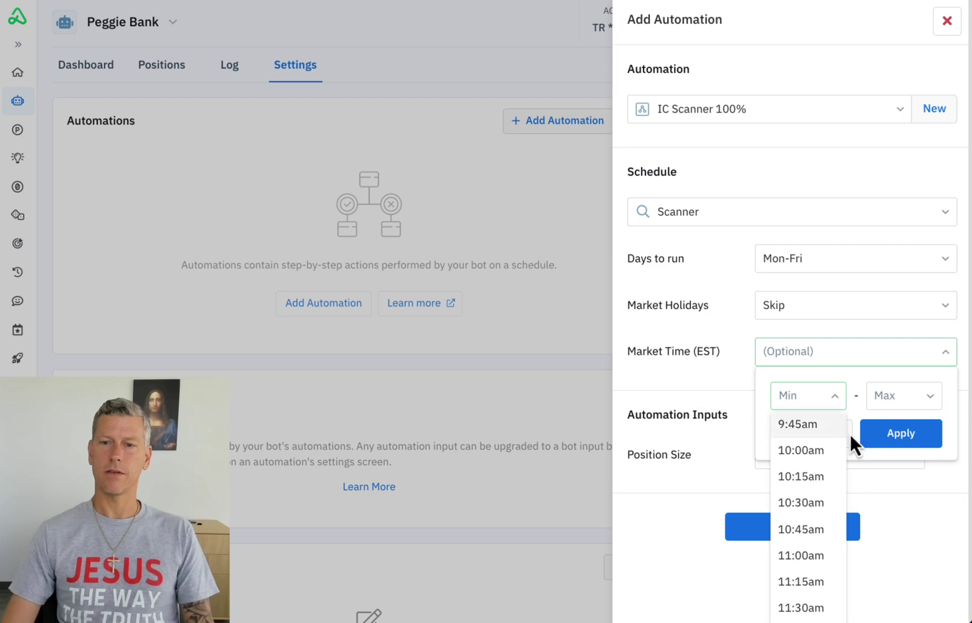
scroll(826, 521, down, 1)
click(818, 525)
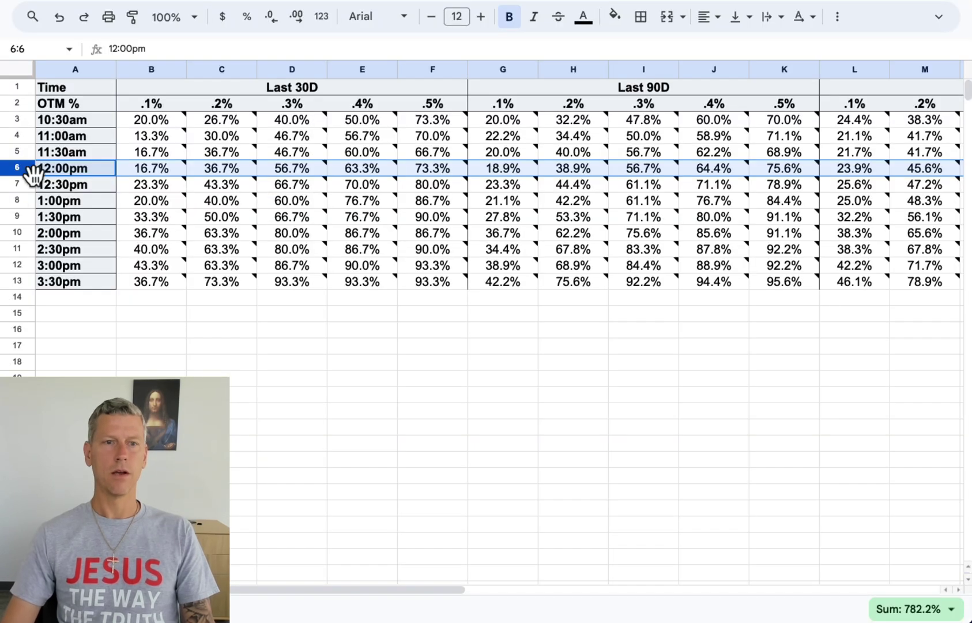
- Read the 12:00pm row's cell note in the win-rate table, then close it
mouse_move(352, 172)
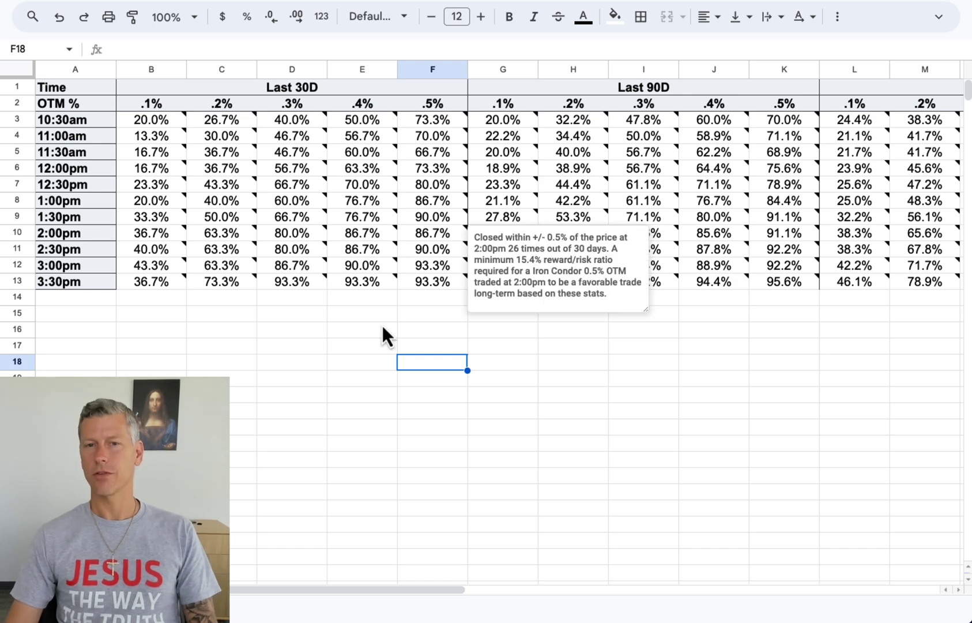
click(381, 345)
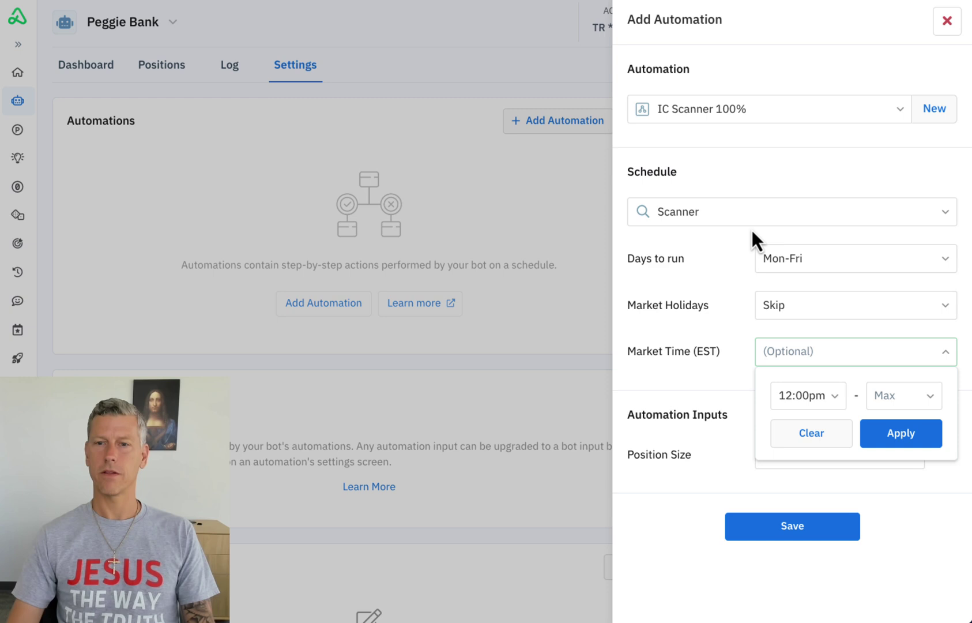
- Apply the 12:00pm-or-later window, set position size to up to $500 risk, and save
click(903, 440)
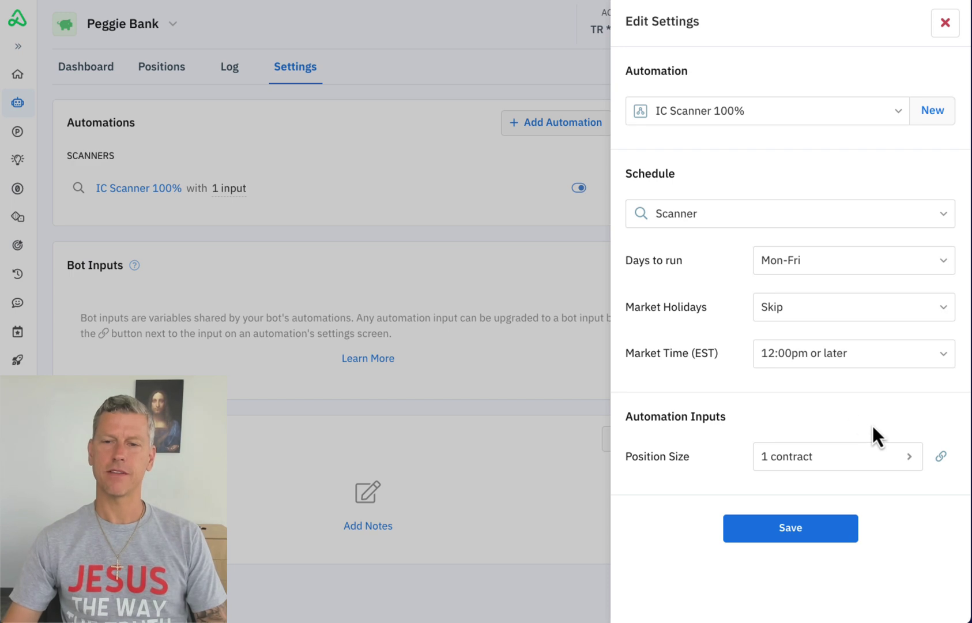
click(853, 462)
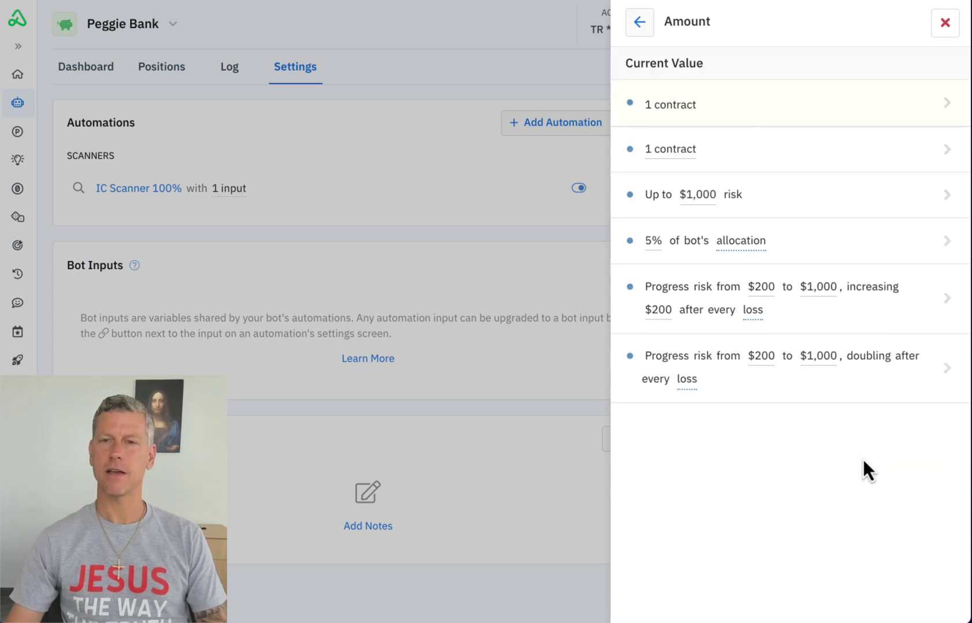
click(807, 199)
double_click(701, 141)
text(50)
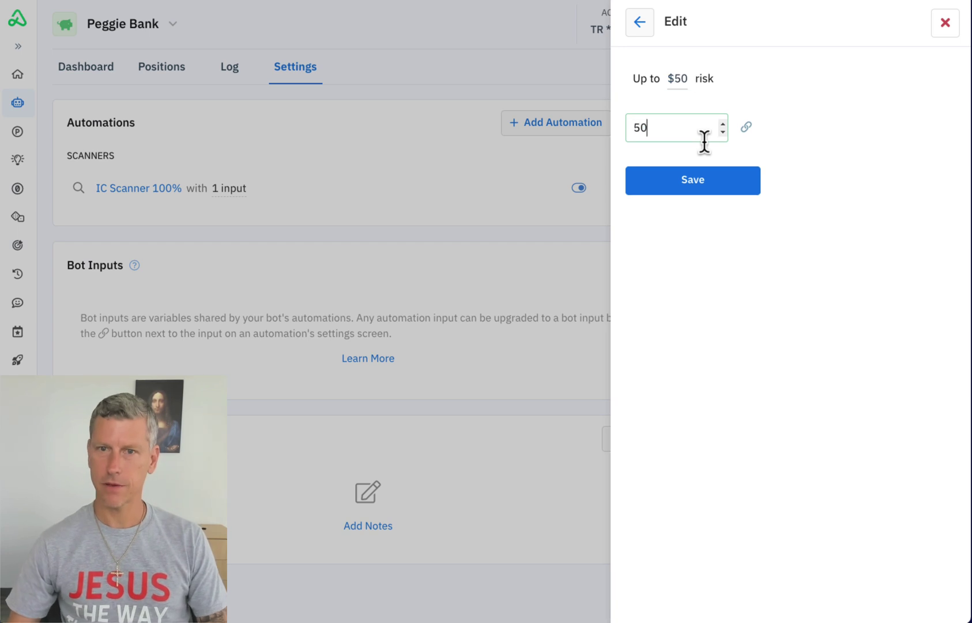
text(0)
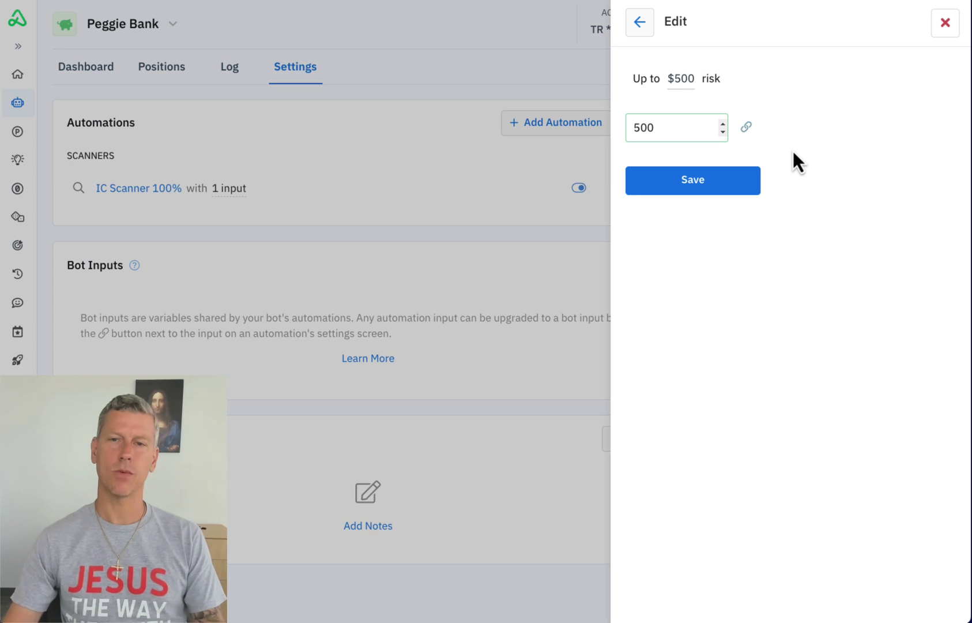
click(700, 187)
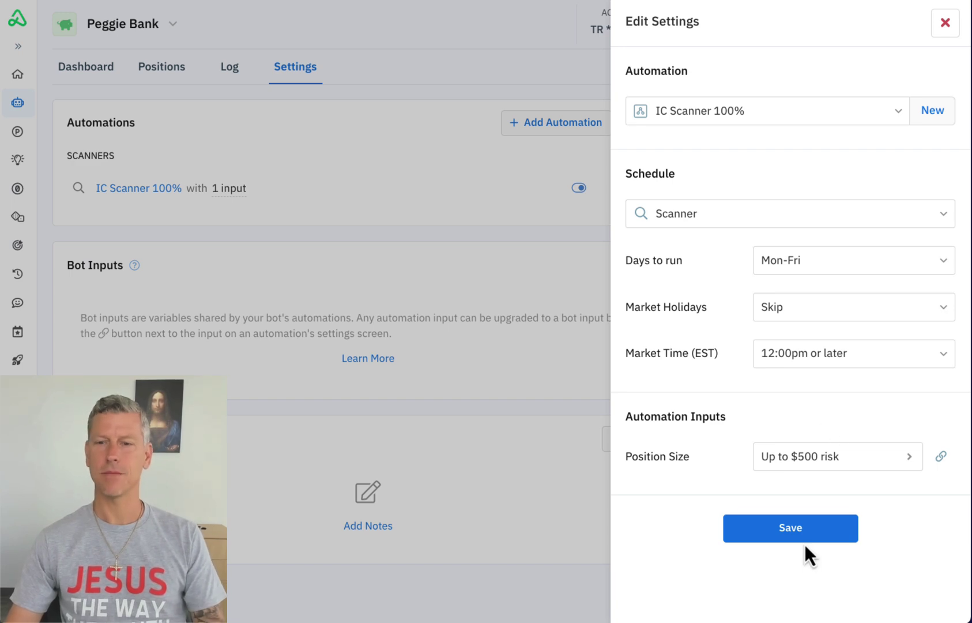
click(801, 527)
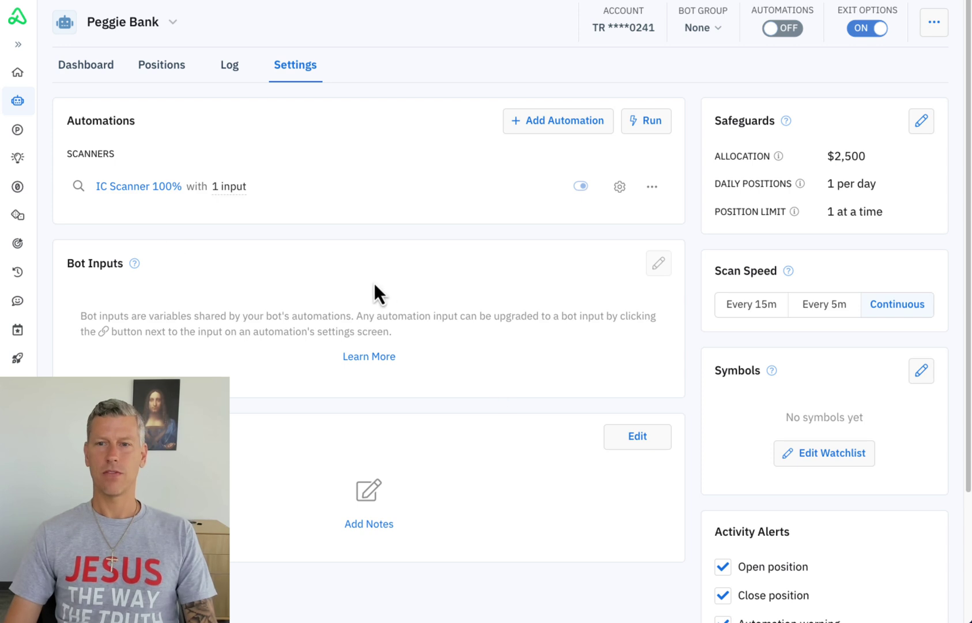
- Switch Peggie Bank's automations on and give the bot a green pig icon
scroll(505, 373, down, 3)
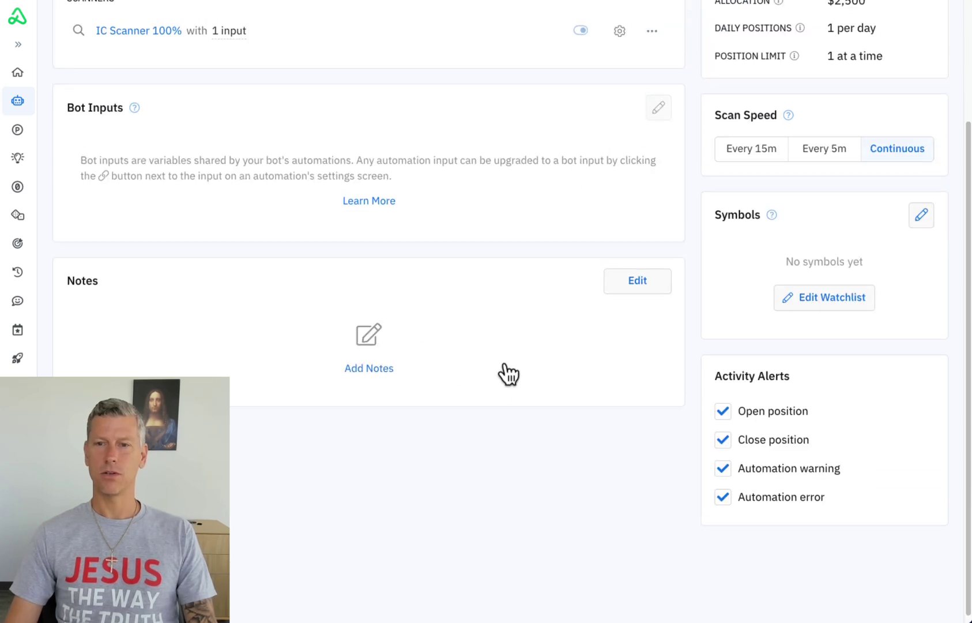
scroll(506, 374, up, 3)
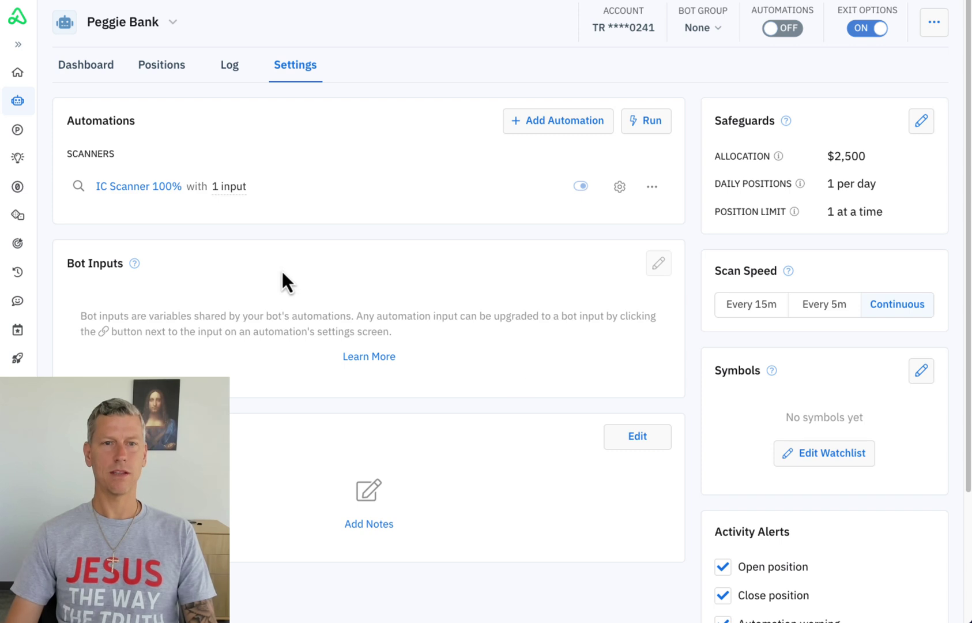
click(783, 30)
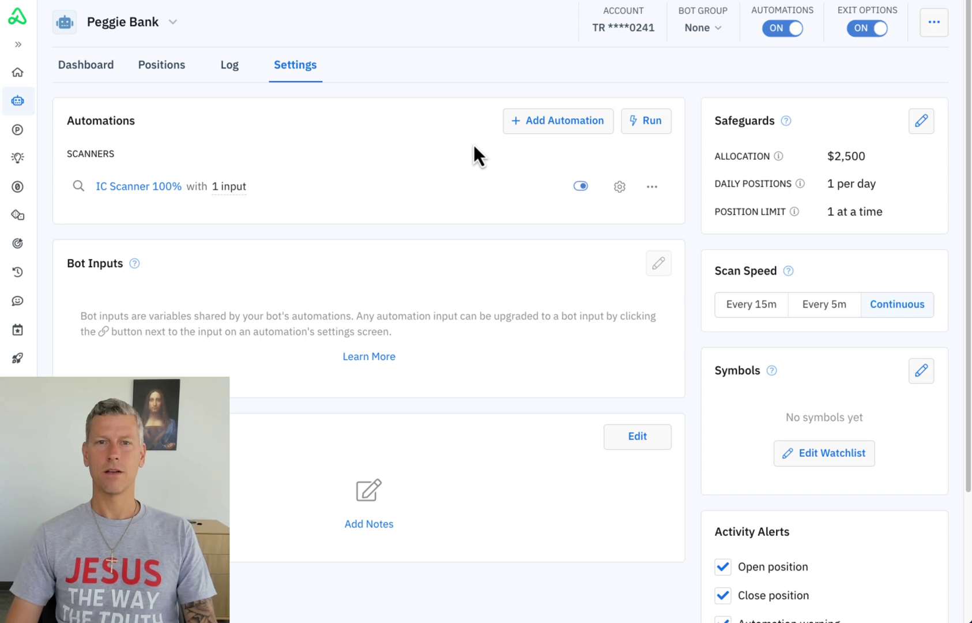
click(70, 33)
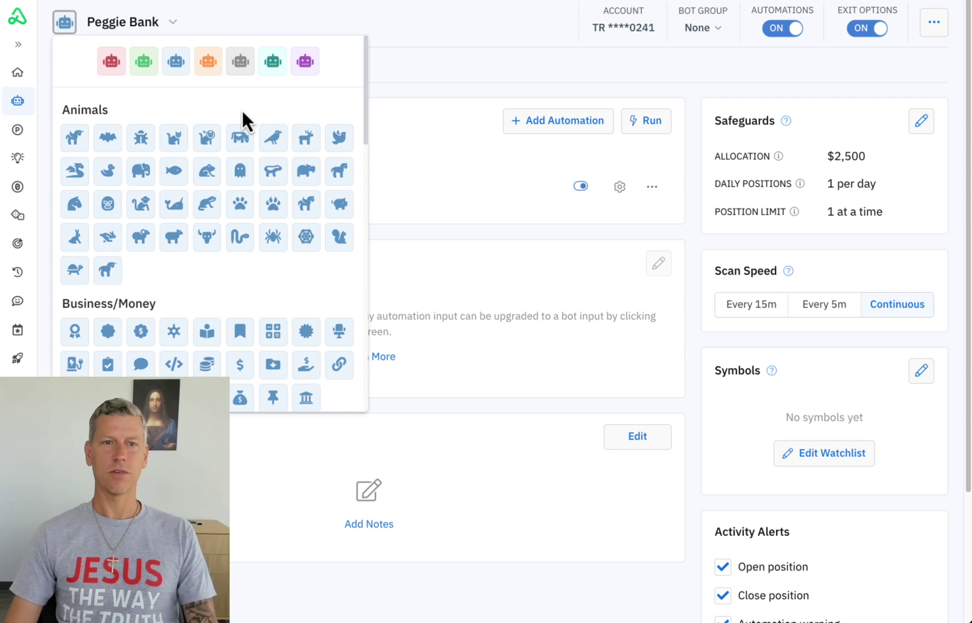
click(144, 61)
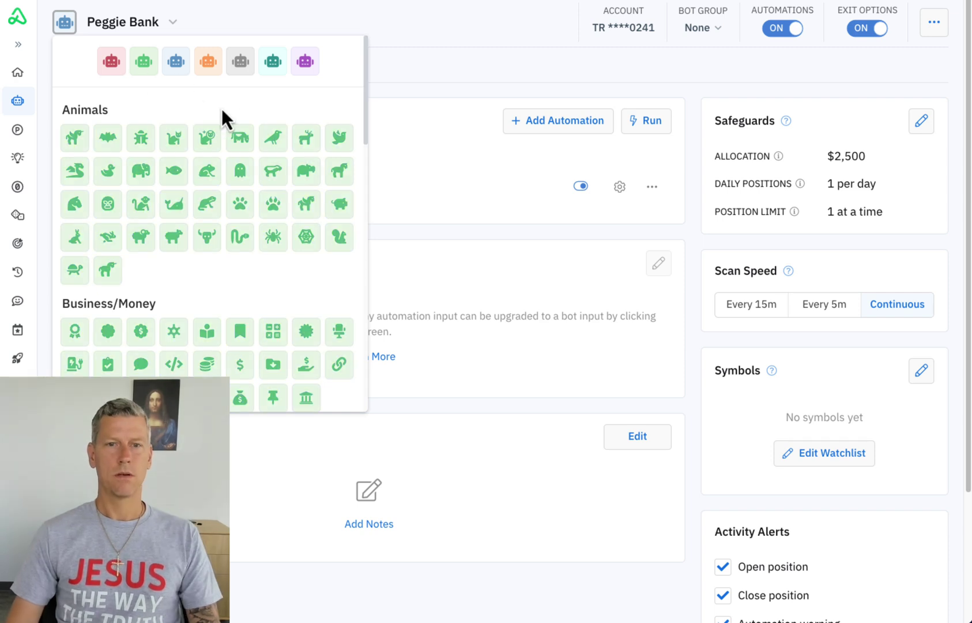
click(338, 206)
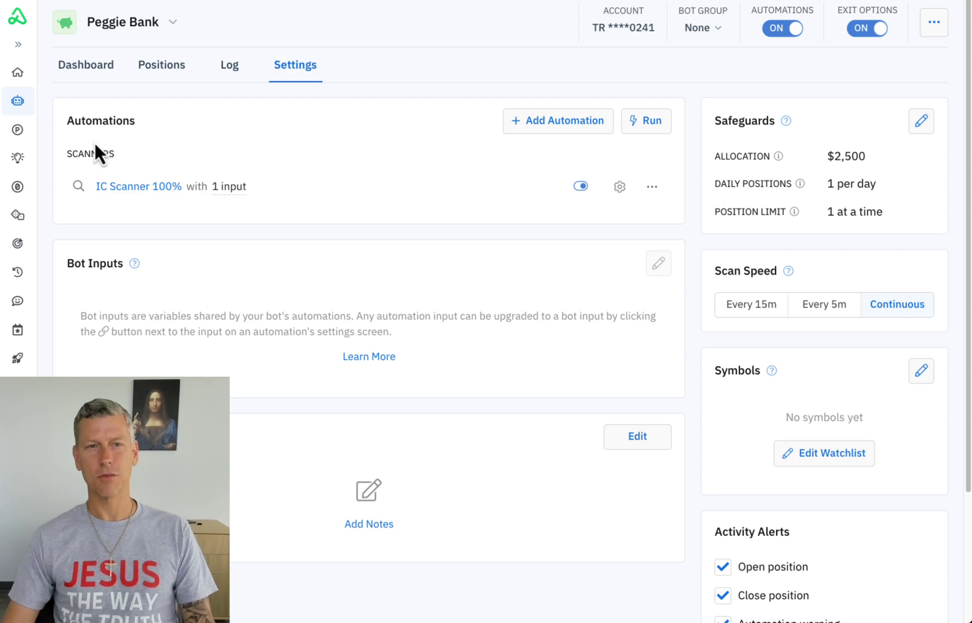
- Show Peggie Bank's dashboard with 0 closed P/L and the $2,500 allocation
click(84, 69)
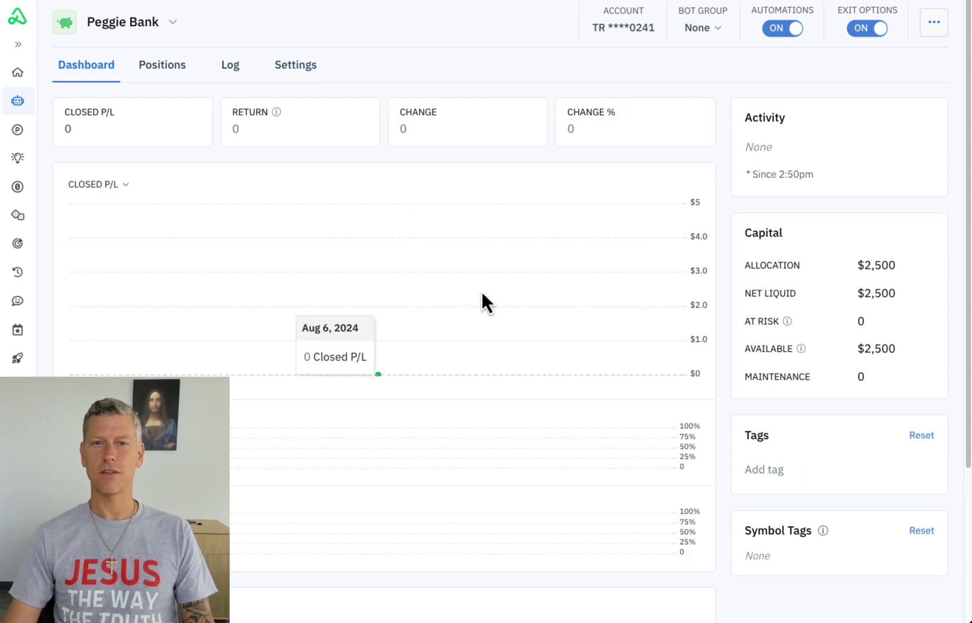